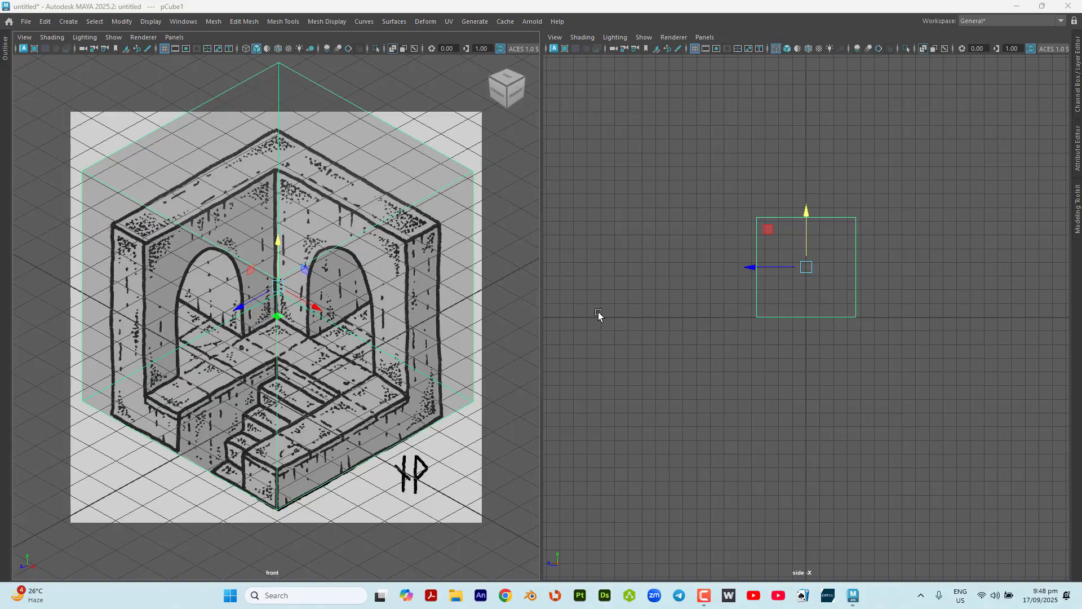
# Step: Restore the full interface and show the Modeling Toolkit with the cube selected
pyautogui.click(603, 312)
pyautogui.hotkey('ctrl', 'space')
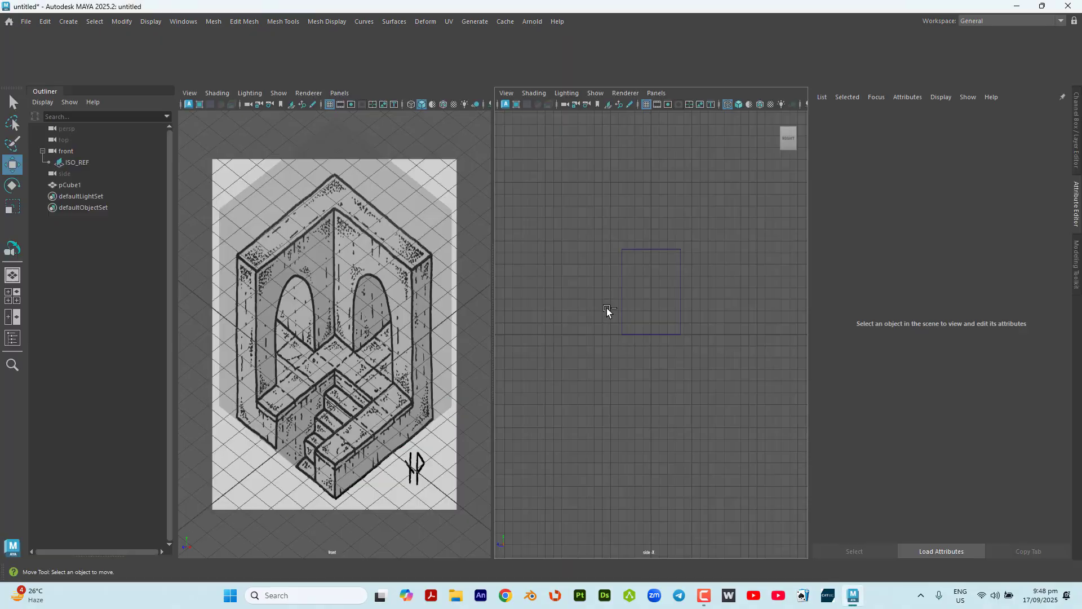
pyautogui.moveTo(612, 231); pyautogui.dragTo(764, 396)
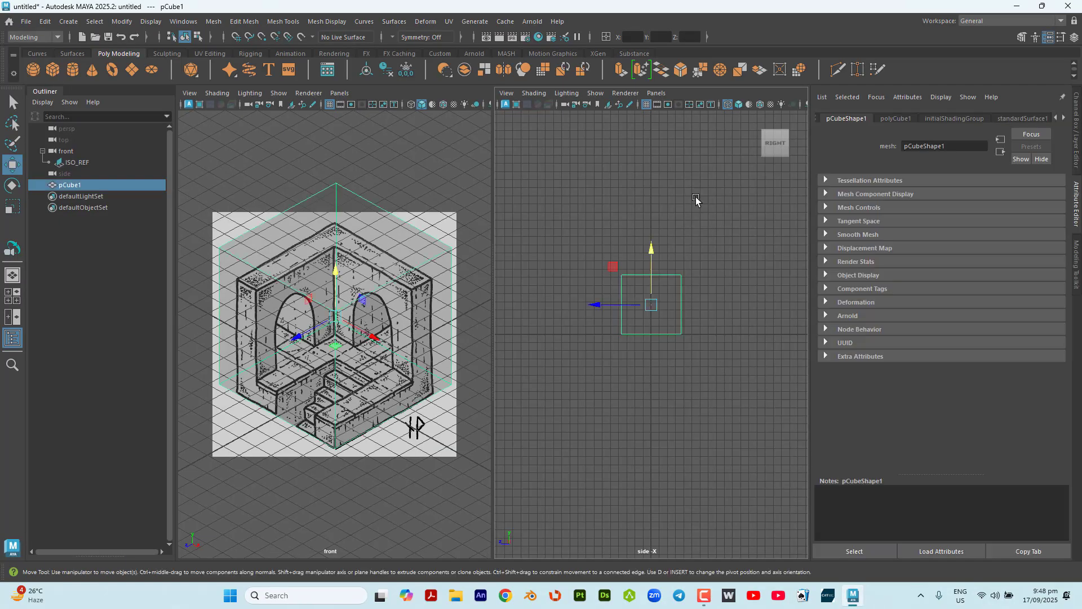
pyautogui.click(1022, 37)
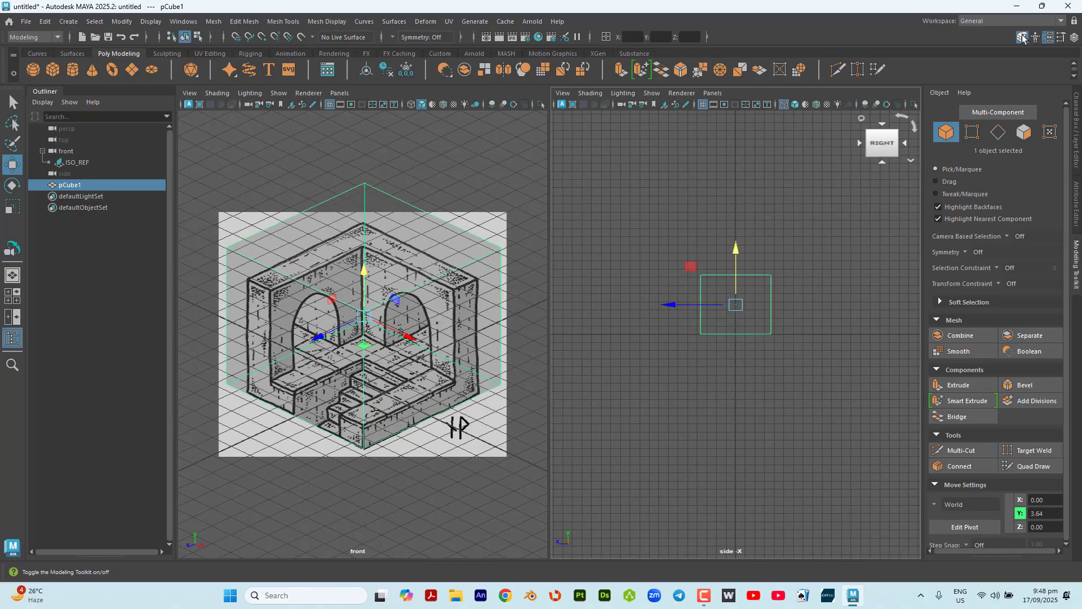
# Step: Switch the side viewport to the perspective camera
pyautogui.click(713, 93)
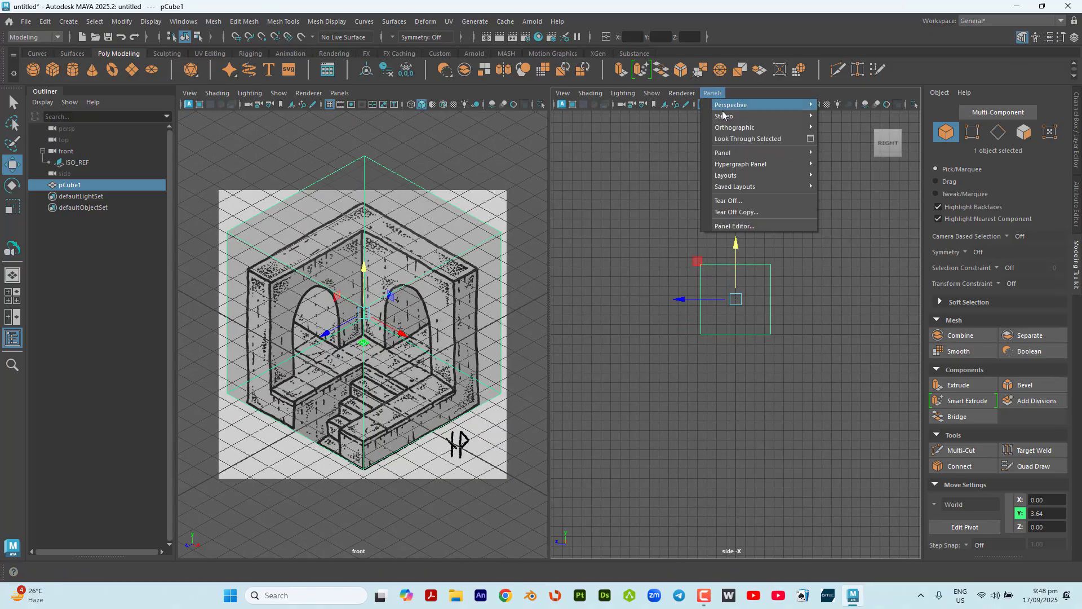
pyautogui.moveTo(743, 107)
pyautogui.click(840, 105)
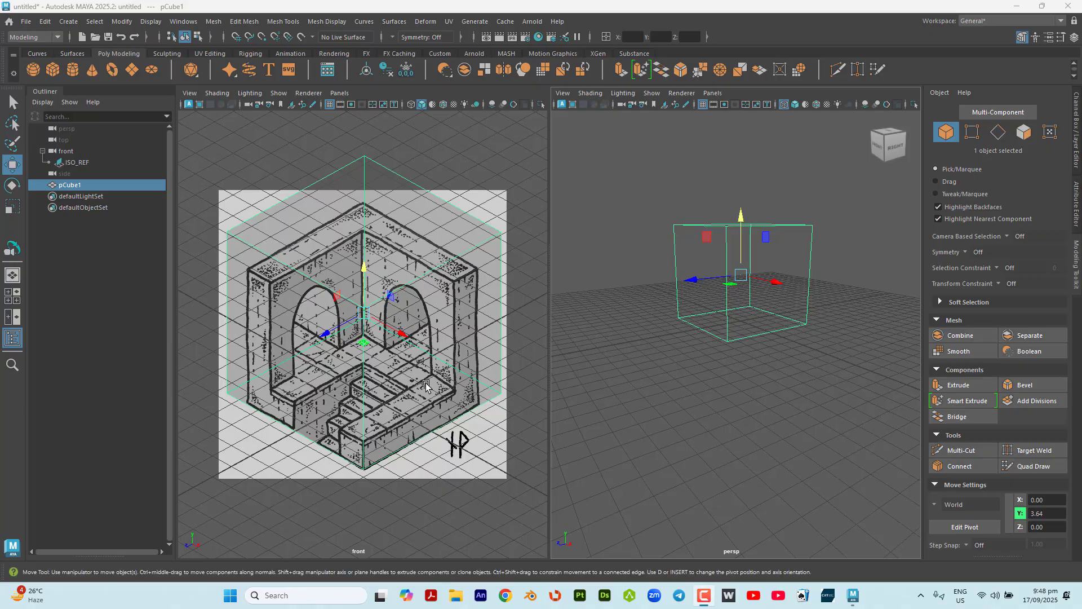
# Step: Maximize the front viewport with the reference drawing and hide its grid, keeping the cube selected
pyautogui.click(442, 502)
pyautogui.press('space')
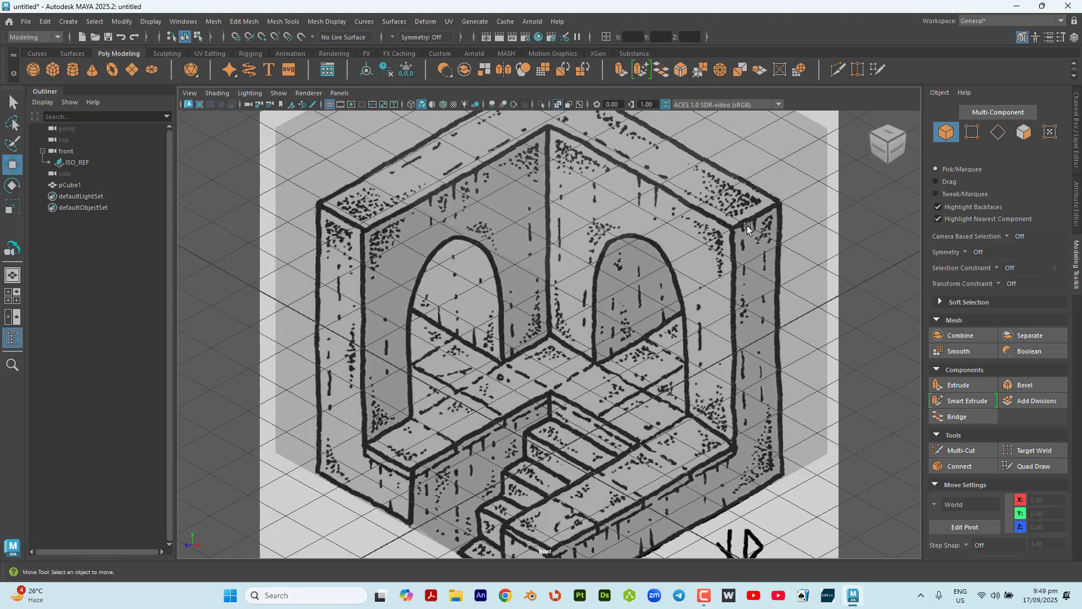
pyautogui.click(636, 292)
pyautogui.scroll(-4, 646, 296)
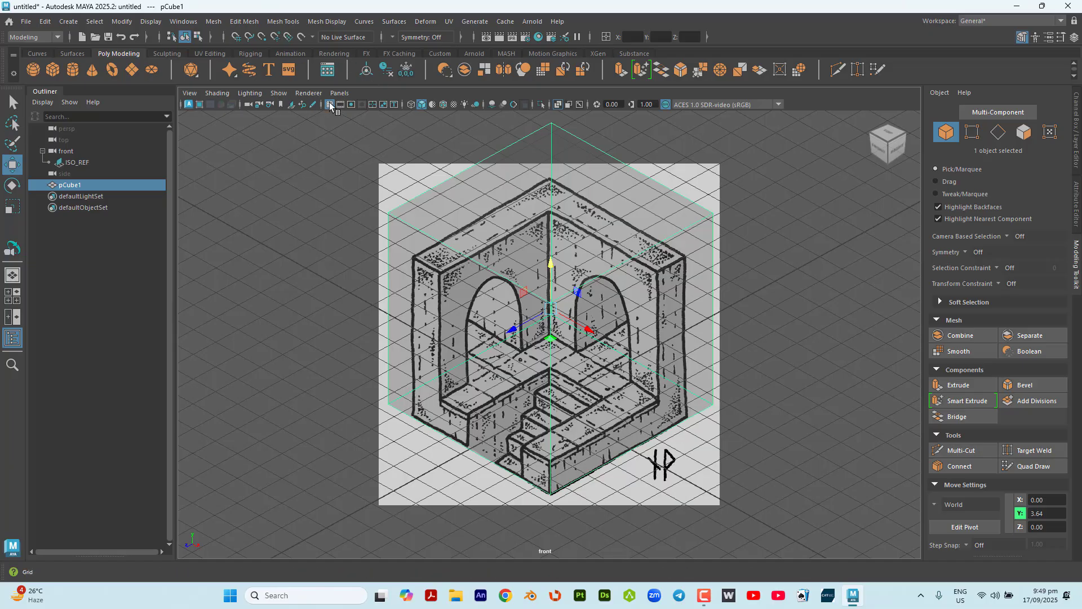
pyautogui.click(329, 105)
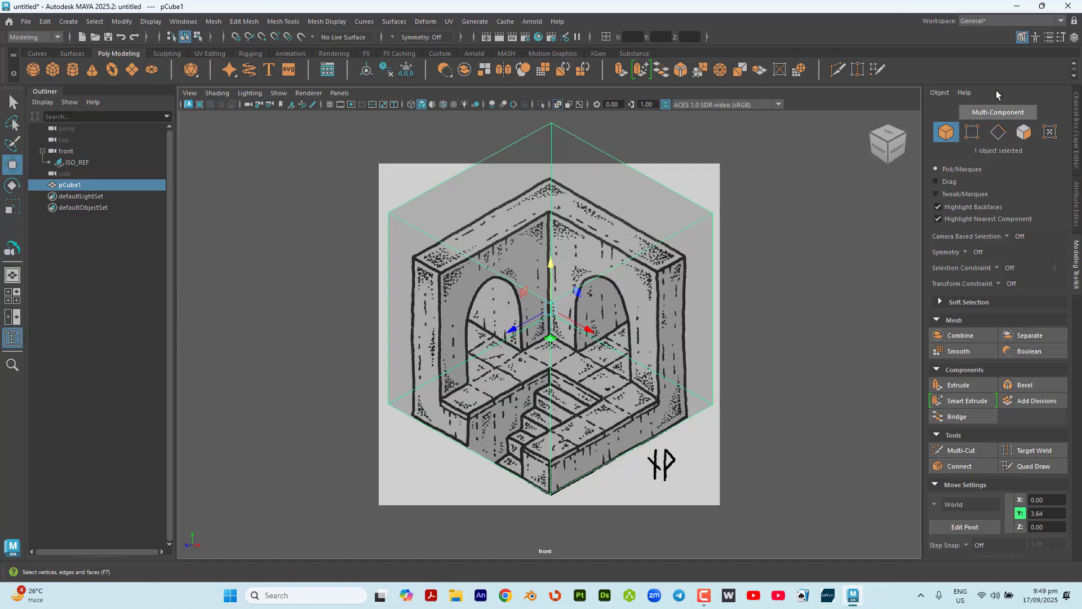
# Step: Lower the cube's top face to Y 1.40 to match the top of the front corner block in the reference
pyautogui.click(1022, 38)
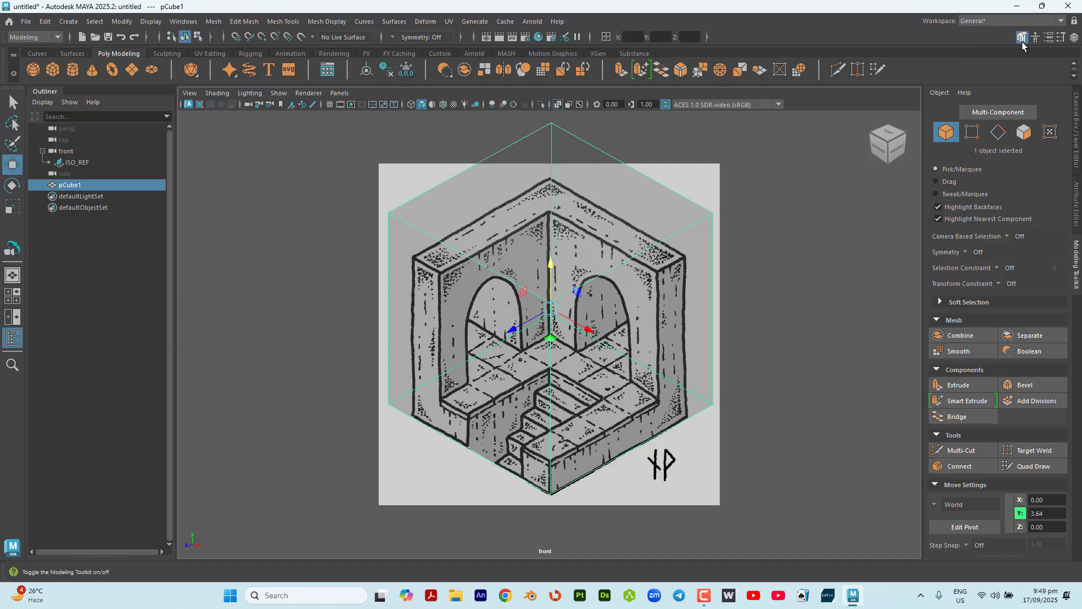
pyautogui.click(1023, 39)
pyautogui.click(1027, 135)
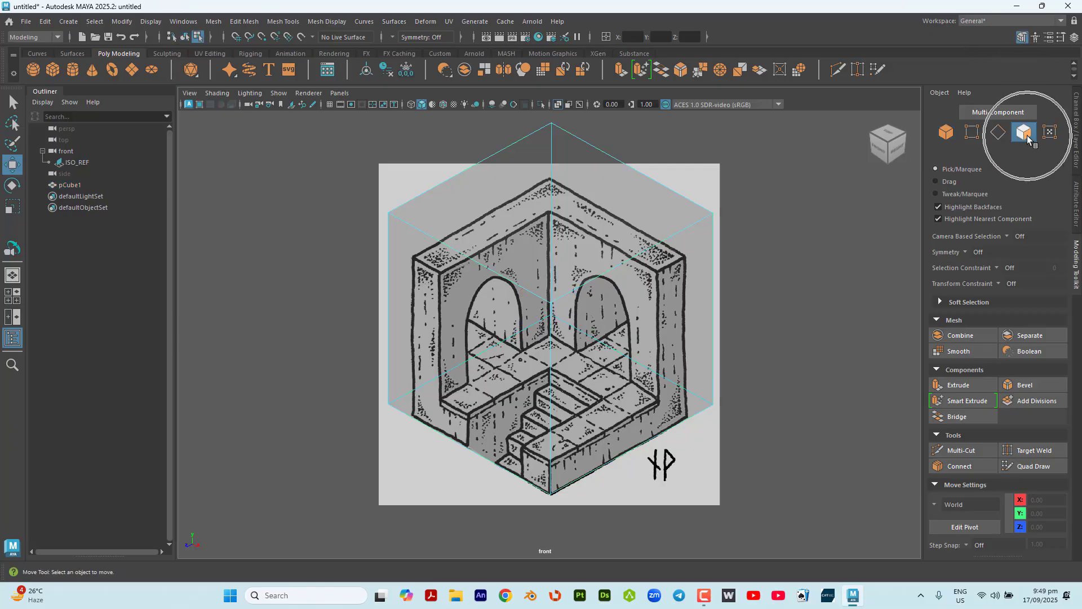
pyautogui.click(540, 184)
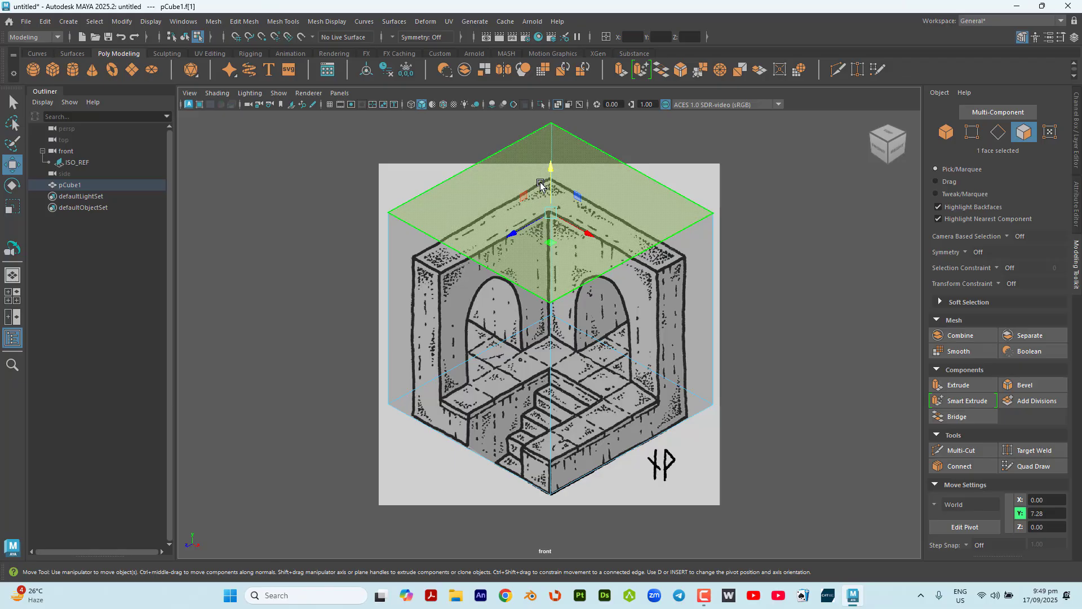
pyautogui.click(11, 166)
pyautogui.moveTo(551, 179); pyautogui.dragTo(564, 326)
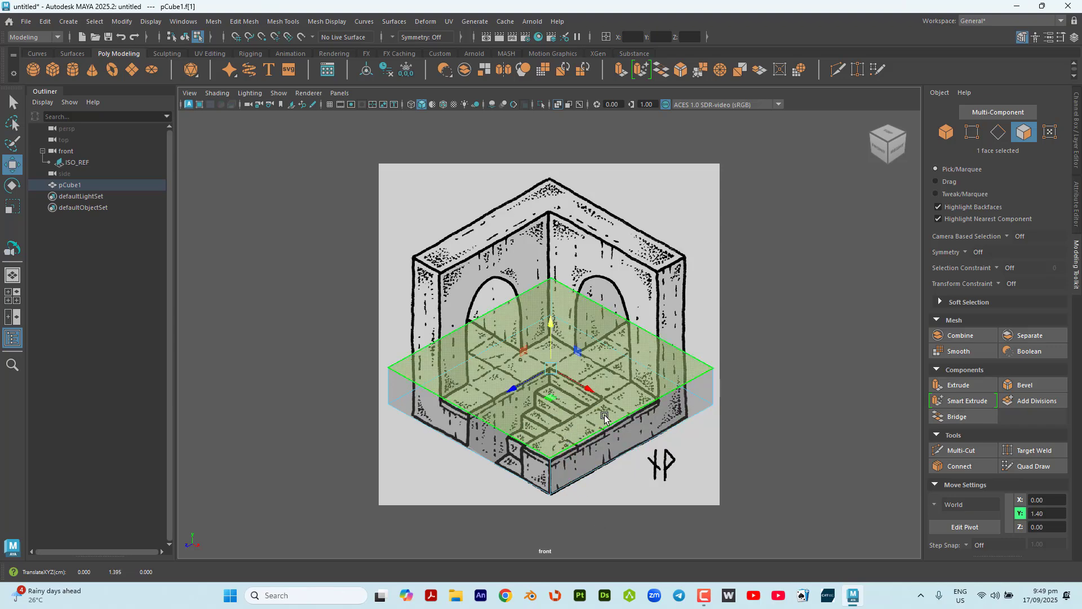
# Step: Move the slab's negative-X side face to X 2.43 to match the width of the ledge beside the stairs
pyautogui.press('space')
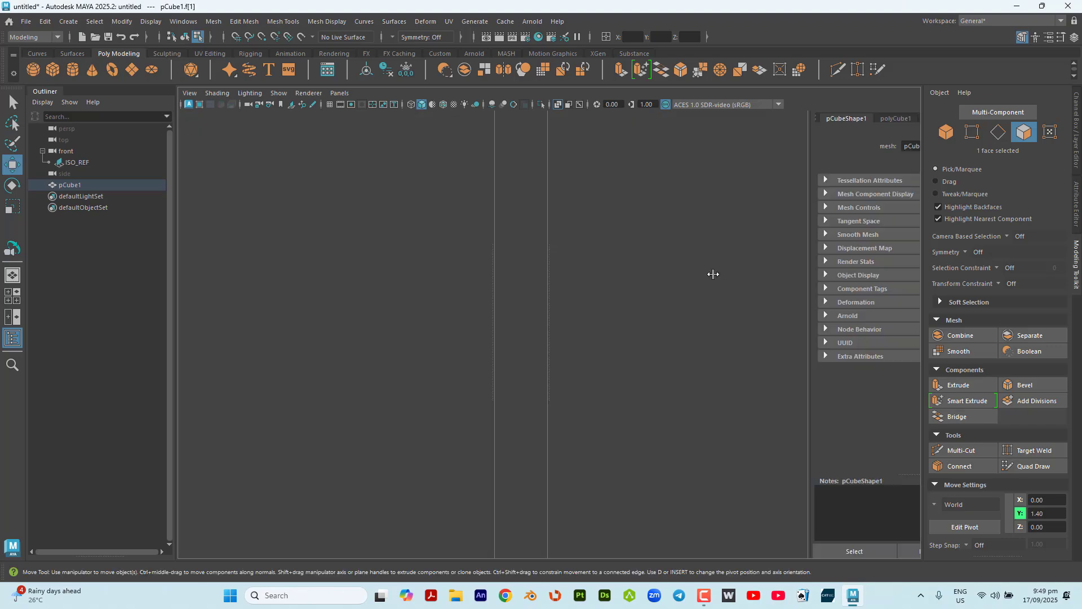
pyautogui.keyDown('alt'); pyautogui.moveTo(653, 309); pyautogui.dragTo(750, 321); pyautogui.keyUp('alt')
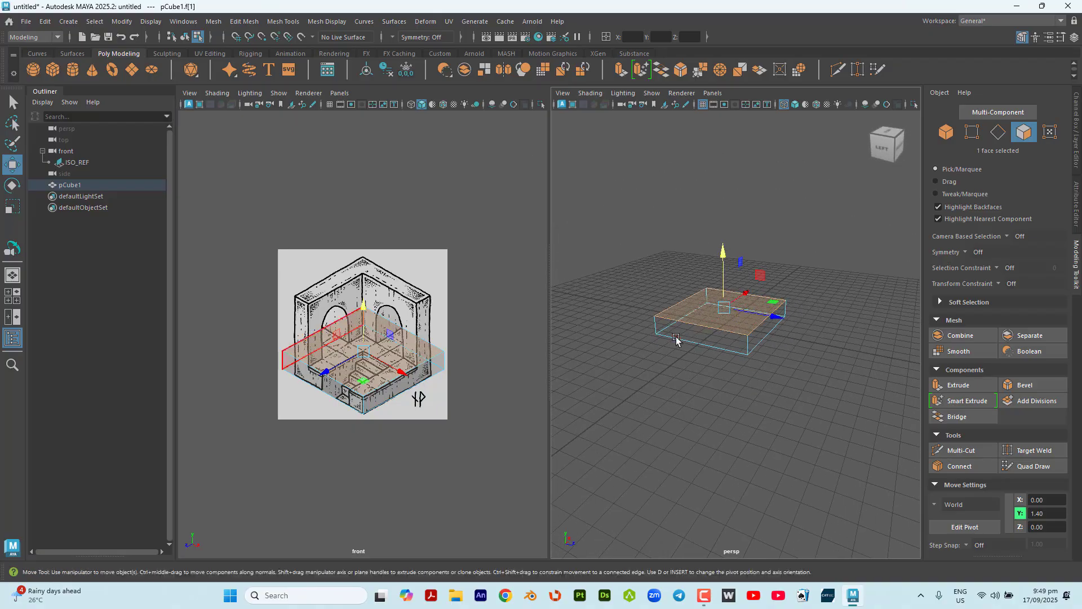
pyautogui.click(697, 336)
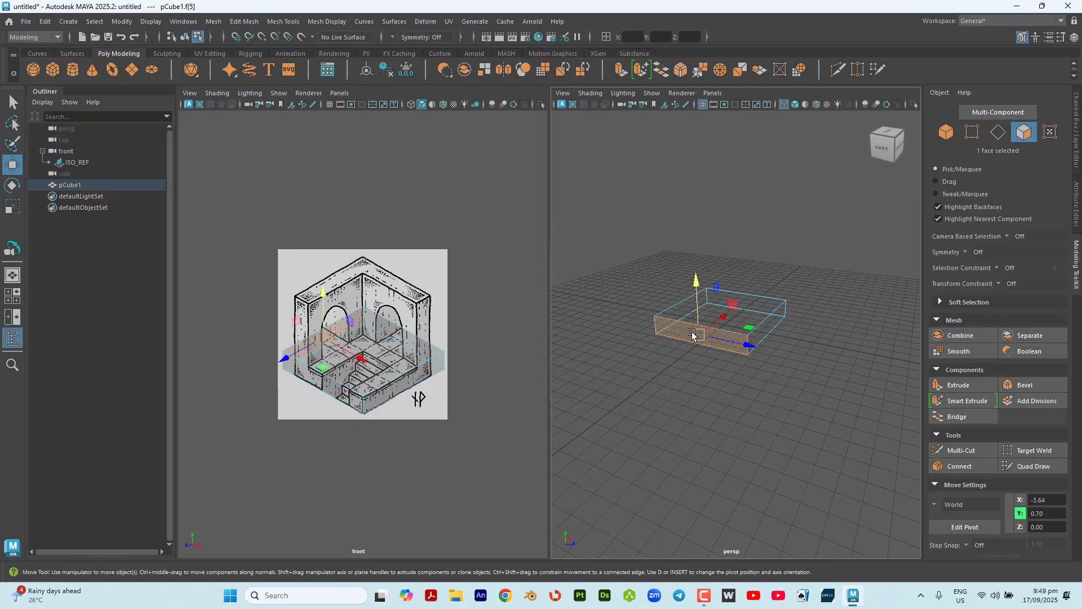
pyautogui.press('space')
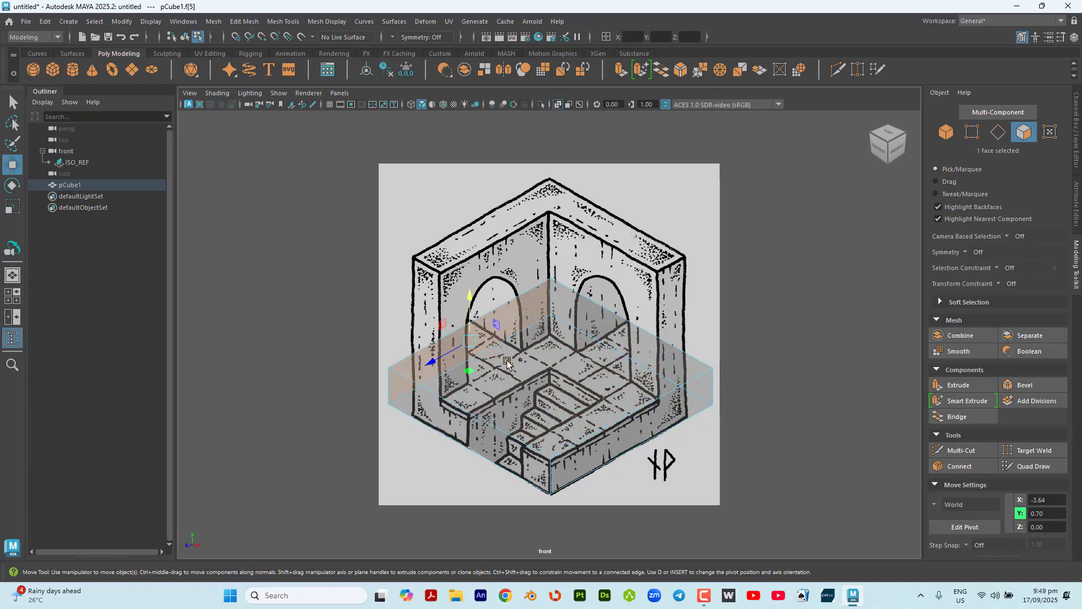
pyautogui.moveTo(507, 360); pyautogui.dragTo(638, 447, button='middle')
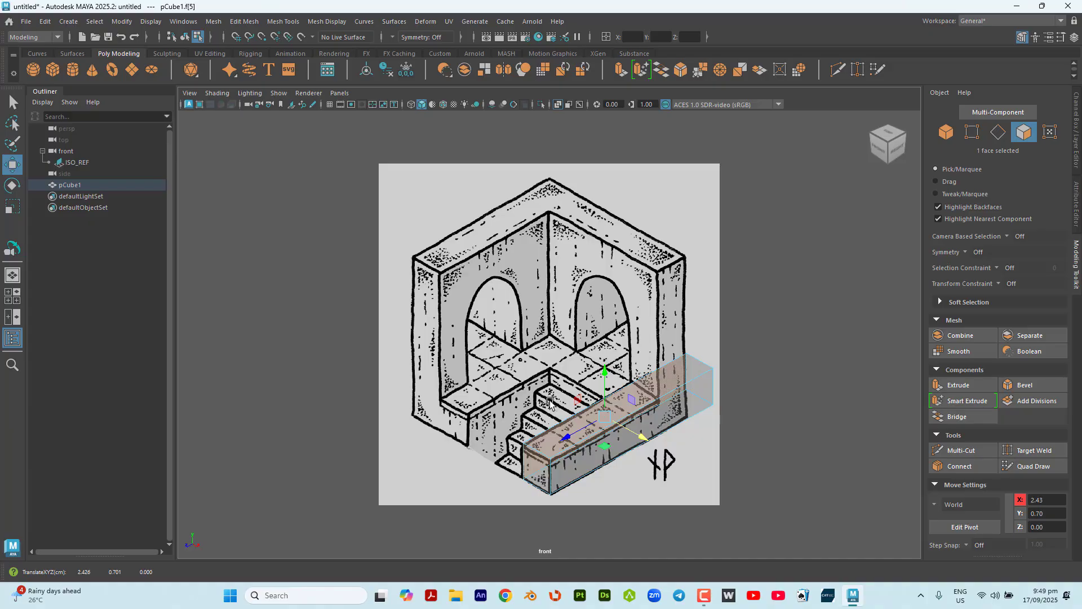
# Step: Move the bar's far end face along Z to 2.46, leaving a small block at the front corner of the reference
pyautogui.press('space')
pyautogui.keyDown('alt'); pyautogui.moveTo(791, 345); pyautogui.dragTo(617, 357); pyautogui.keyUp('alt')
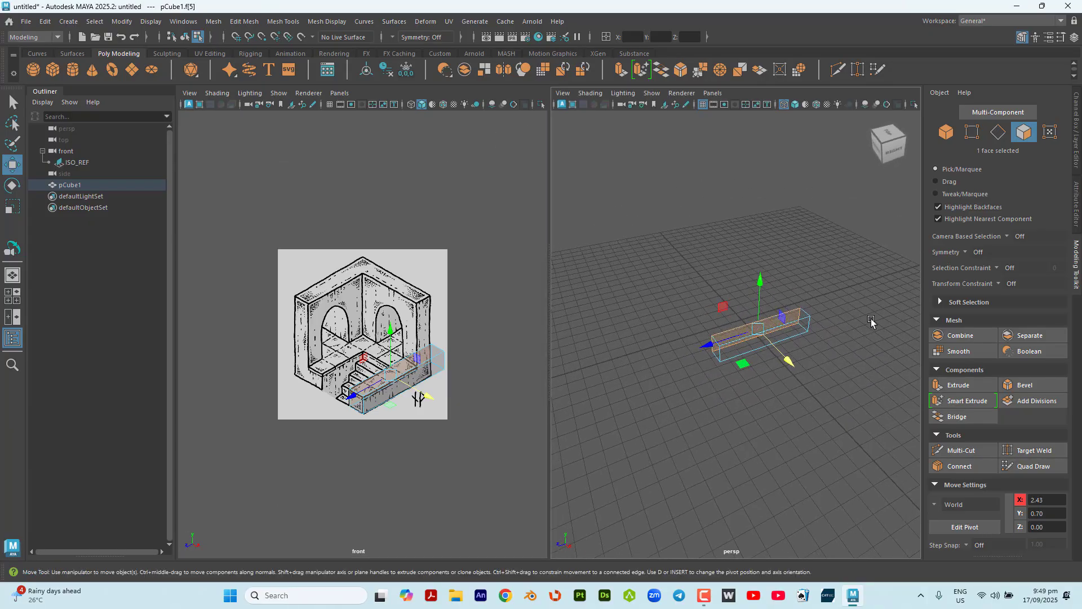
pyautogui.scroll(5, 842, 334)
pyautogui.keyDown('alt'); pyautogui.moveTo(880, 394); pyautogui.dragTo(660, 454, button='middle'); pyautogui.keyUp('alt')
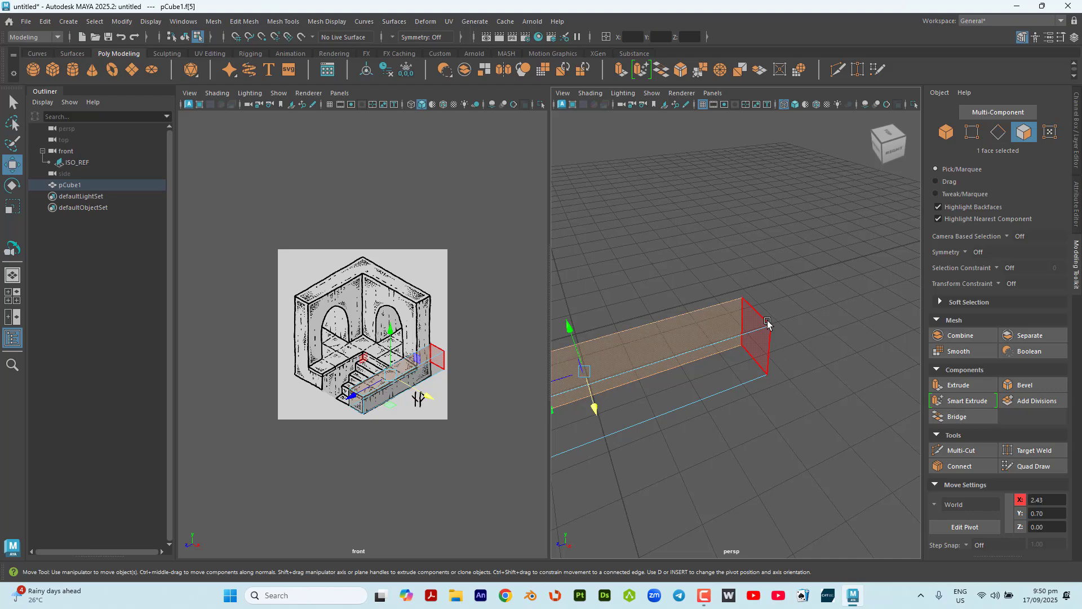
pyautogui.click(767, 323)
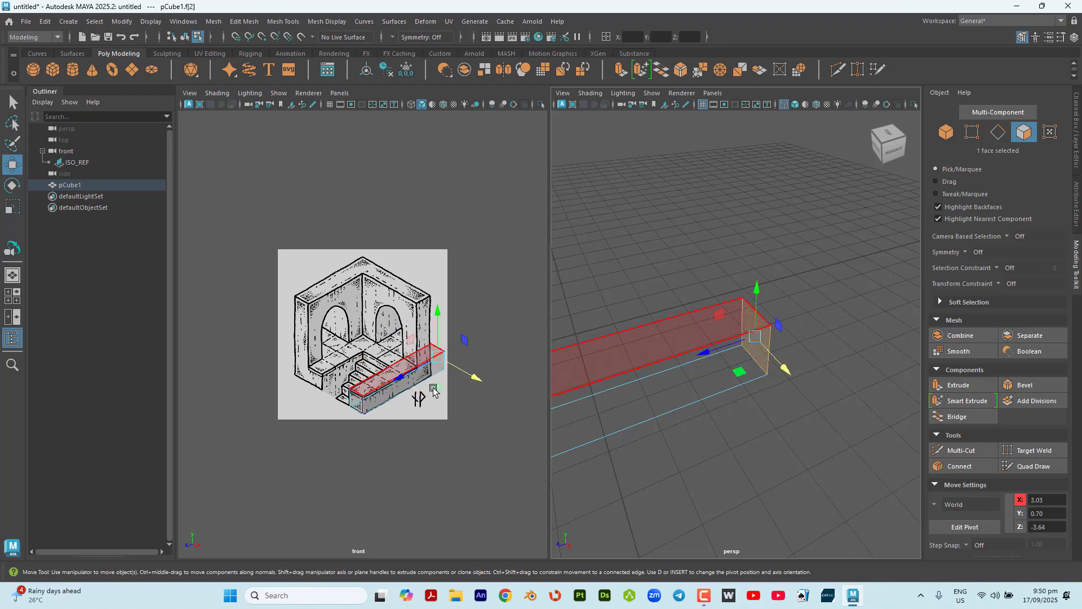
pyautogui.press('space')
pyautogui.scroll(2, 709, 411)
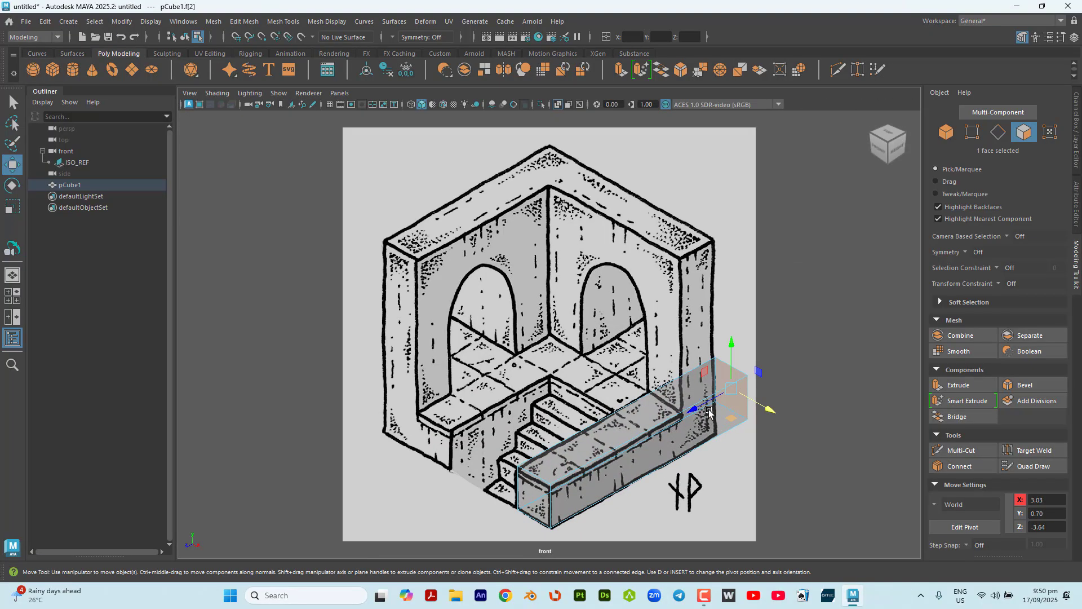
pyautogui.scroll(1, 709, 411)
pyautogui.moveTo(716, 414); pyautogui.dragTo(537, 516)
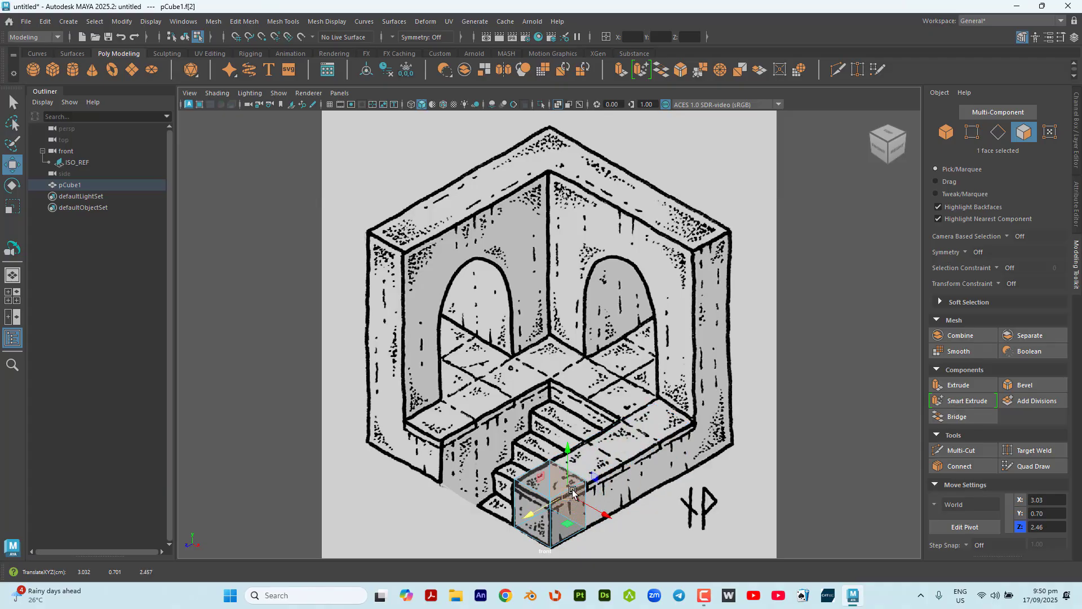
# Step: Examine the corner block against the reference drawing and from several angles in the perspective view
pyautogui.scroll(3, 602, 488)
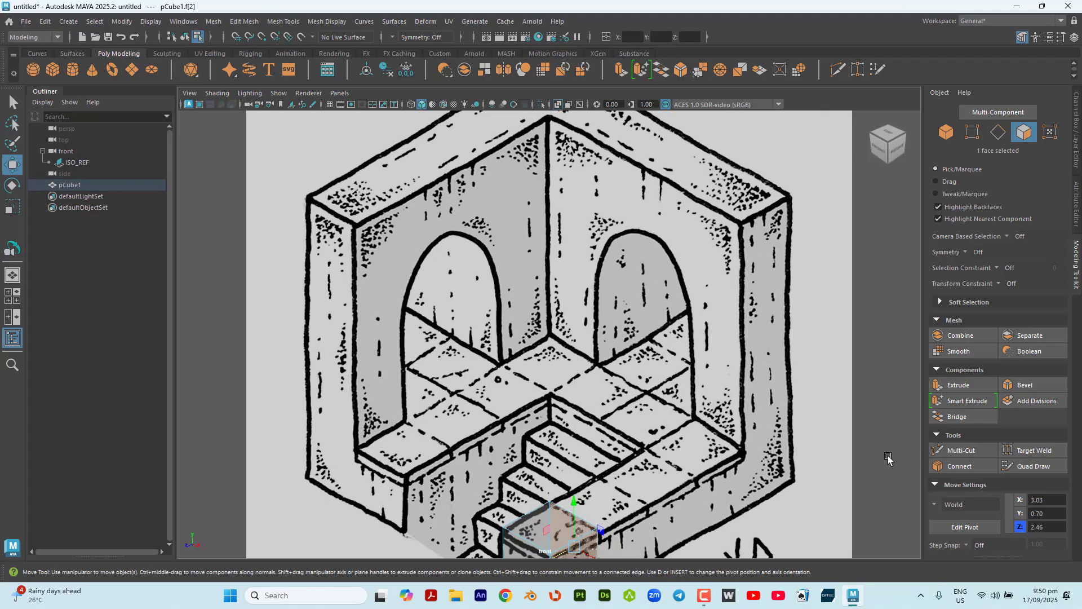
pyautogui.moveTo(888, 457)
pyautogui.keyDown('alt'); pyautogui.mouseDown(button='middle')
pyautogui.moveTo(882, 434)
pyautogui.moveTo(887, 459)
pyautogui.mouseUp(button='middle'); pyautogui.keyUp('alt')
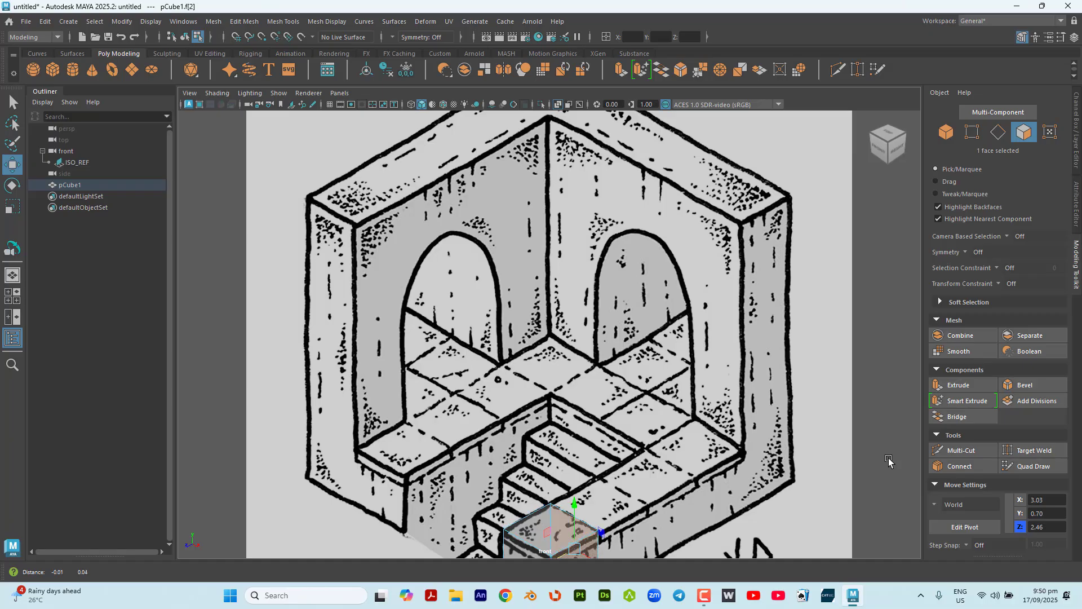
pyautogui.scroll(-2, 763, 432)
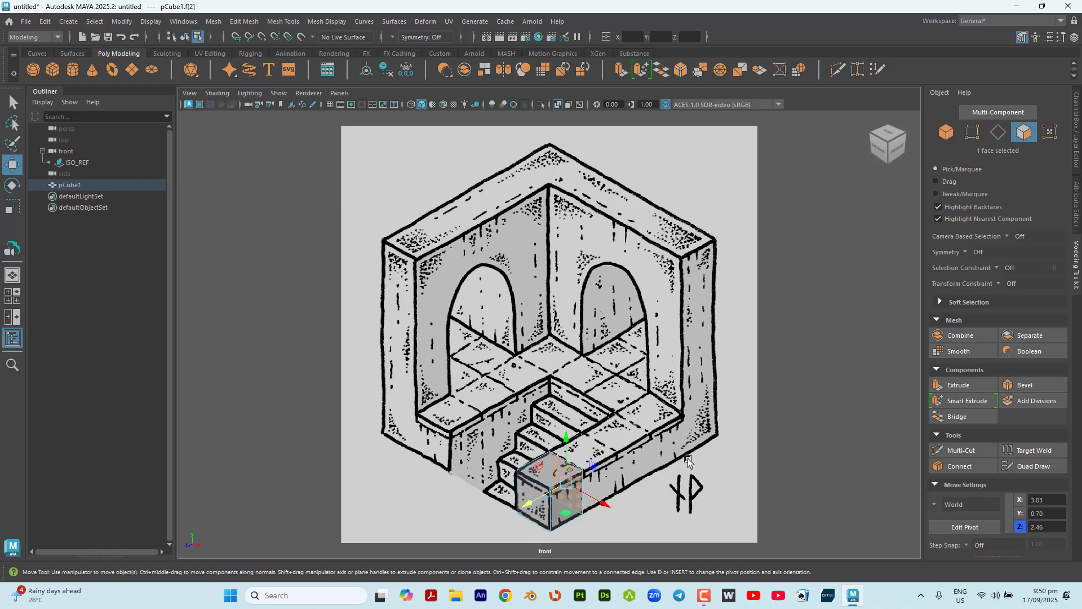
pyautogui.press('space')
pyautogui.scroll(-5, 754, 370)
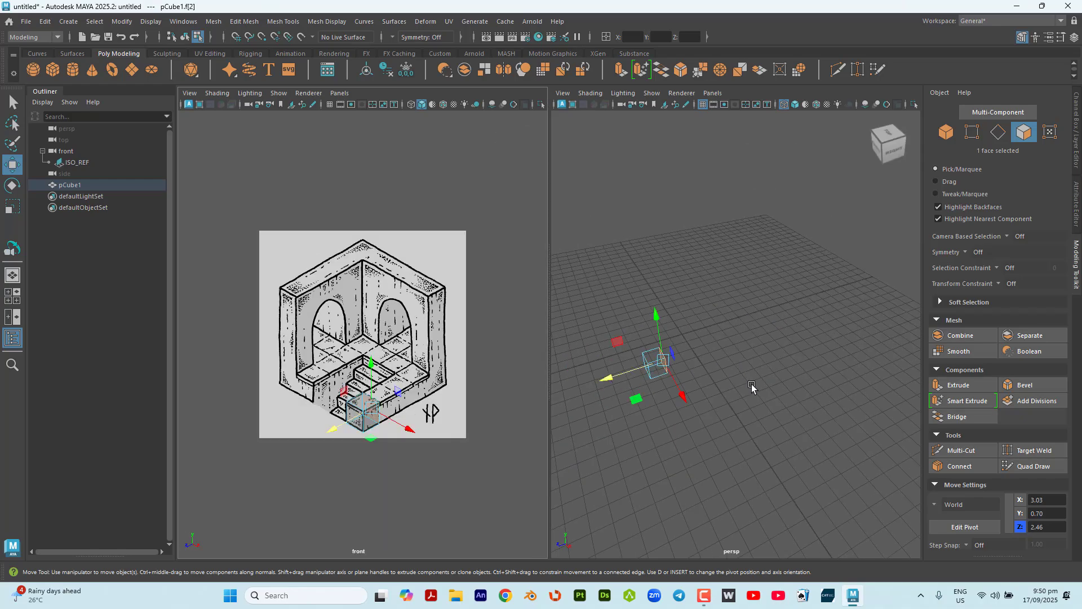
pyautogui.keyDown('alt'); pyautogui.moveTo(752, 401); pyautogui.dragTo(664, 387); pyautogui.keyUp('alt')
pyautogui.scroll(5, 663, 319)
pyautogui.press('f')
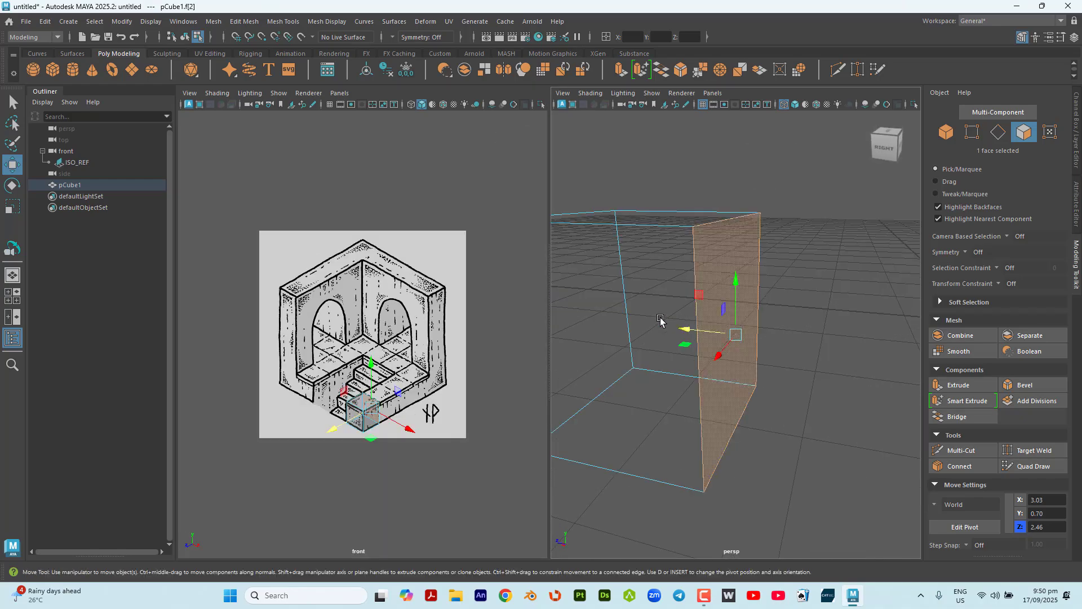
pyautogui.scroll(-5, 712, 369)
pyautogui.keyDown('alt'); pyautogui.moveTo(760, 363); pyautogui.dragTo(735, 377); pyautogui.keyUp('alt')
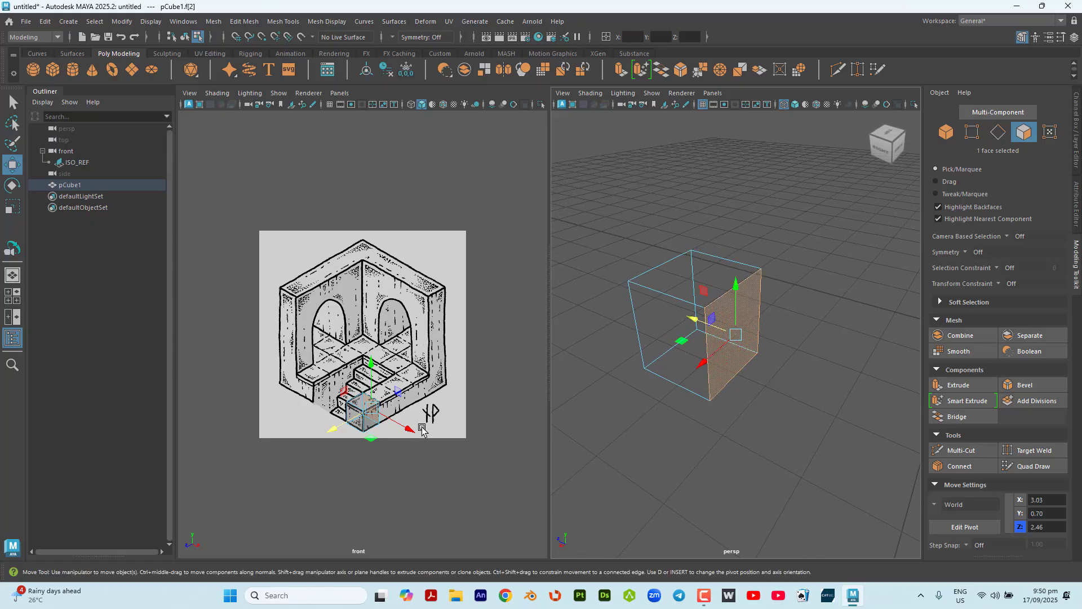
# Step: Extrude the corner block's back face along the ledge with a Local Translate Z of 1.257
pyautogui.press('space')
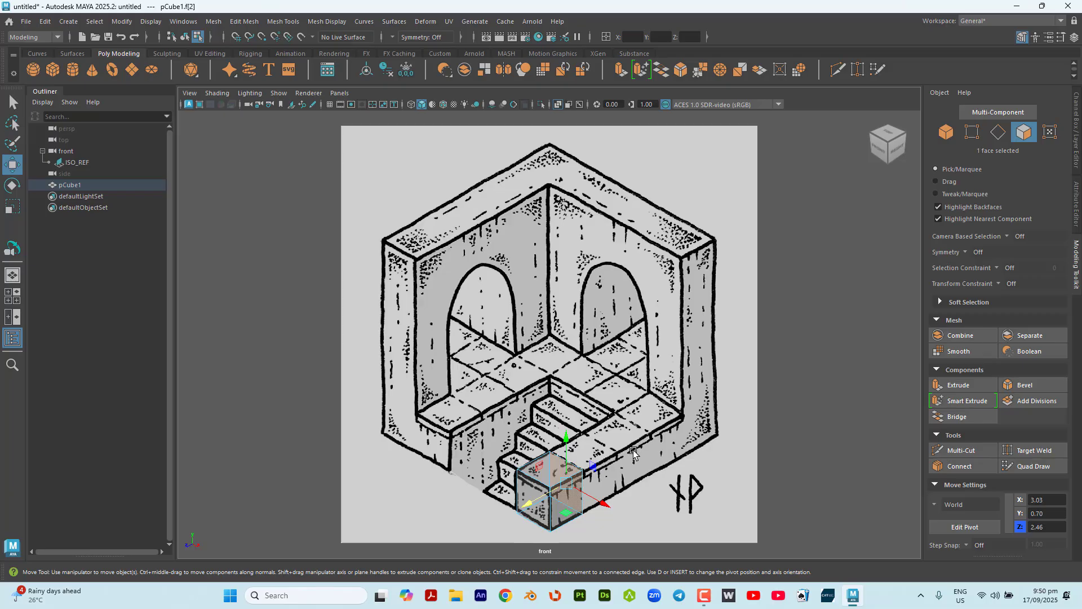
pyautogui.hotkey('ctrl', 'e')
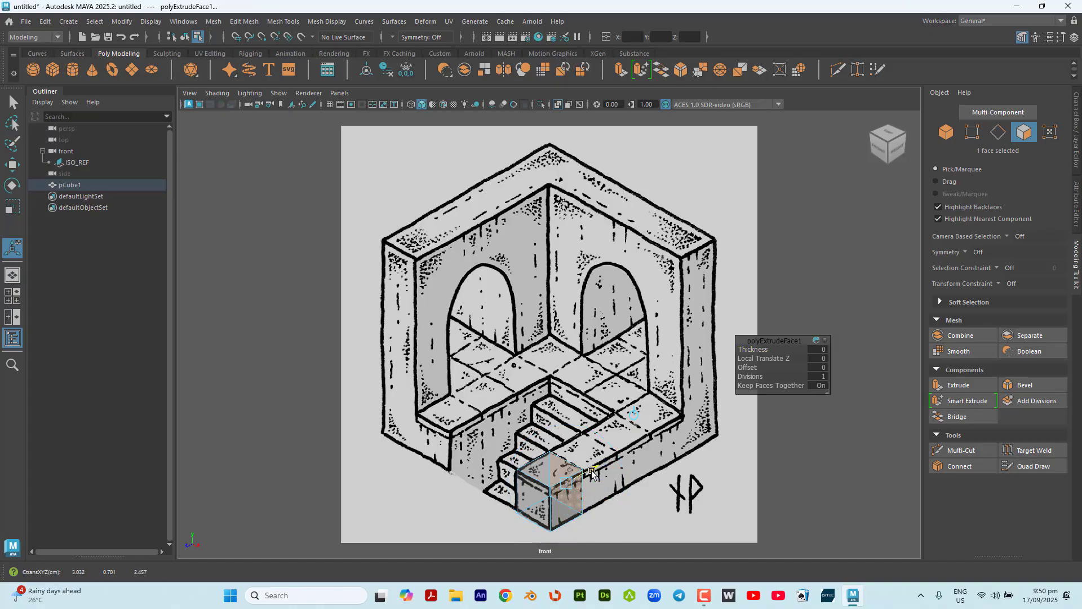
pyautogui.moveTo(593, 475); pyautogui.dragTo(628, 455)
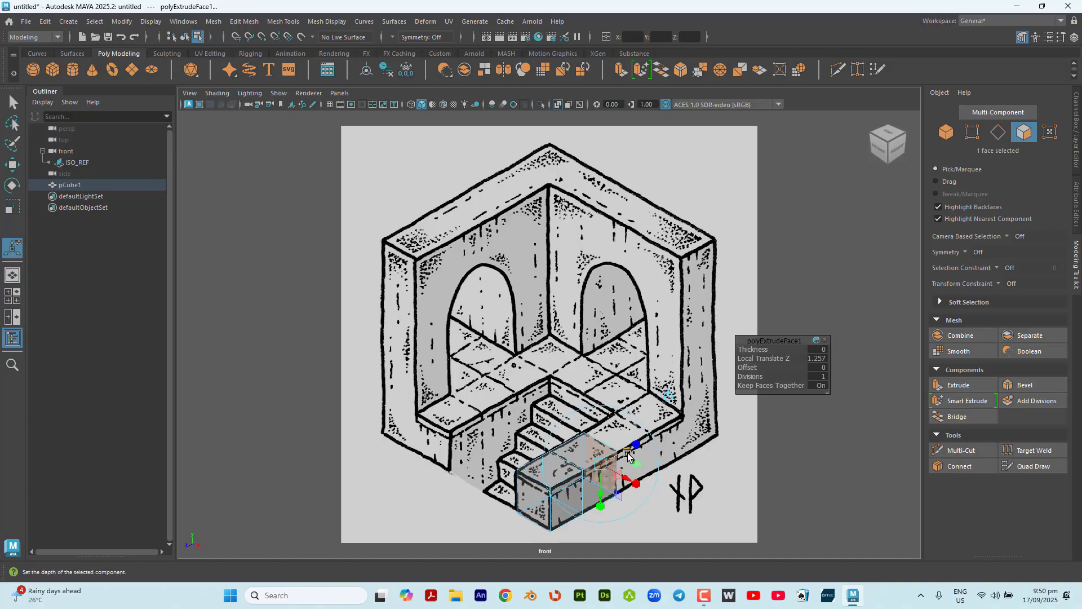
pyautogui.press('q')
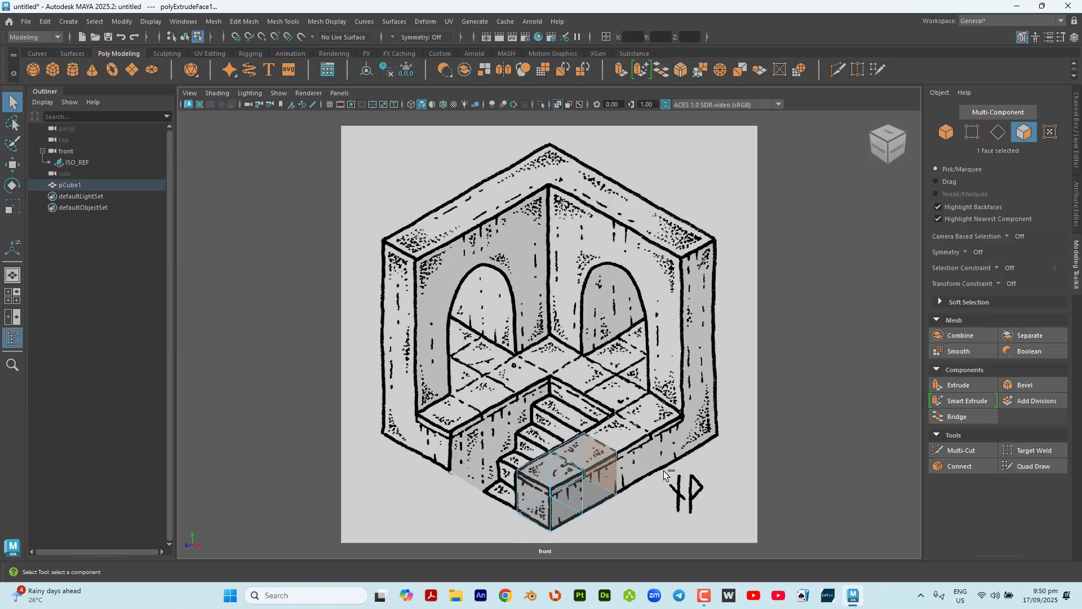
# Step: Extrude the same end face again along the ledge with a Local Translate Z of 1.29
pyautogui.hotkey('ctrl', 'e')
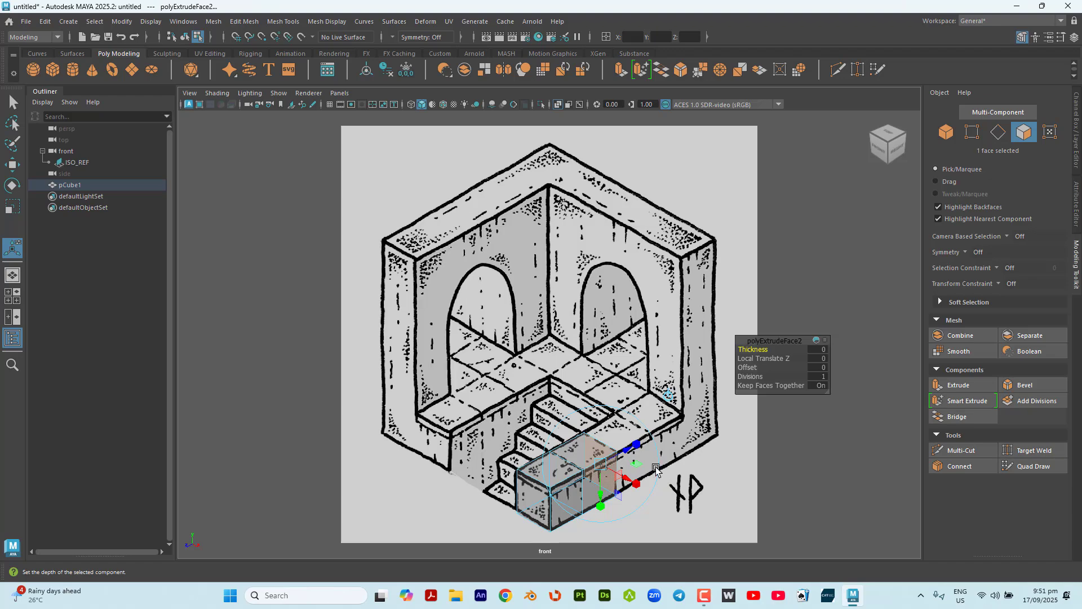
pyautogui.moveTo(627, 451); pyautogui.dragTo(663, 435)
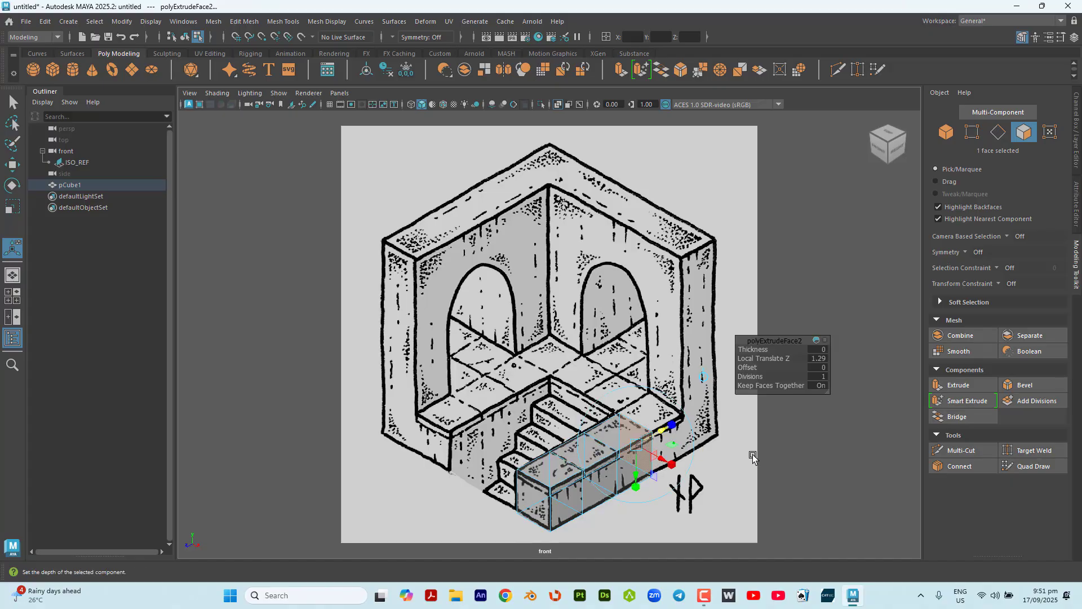
pyautogui.press('q')
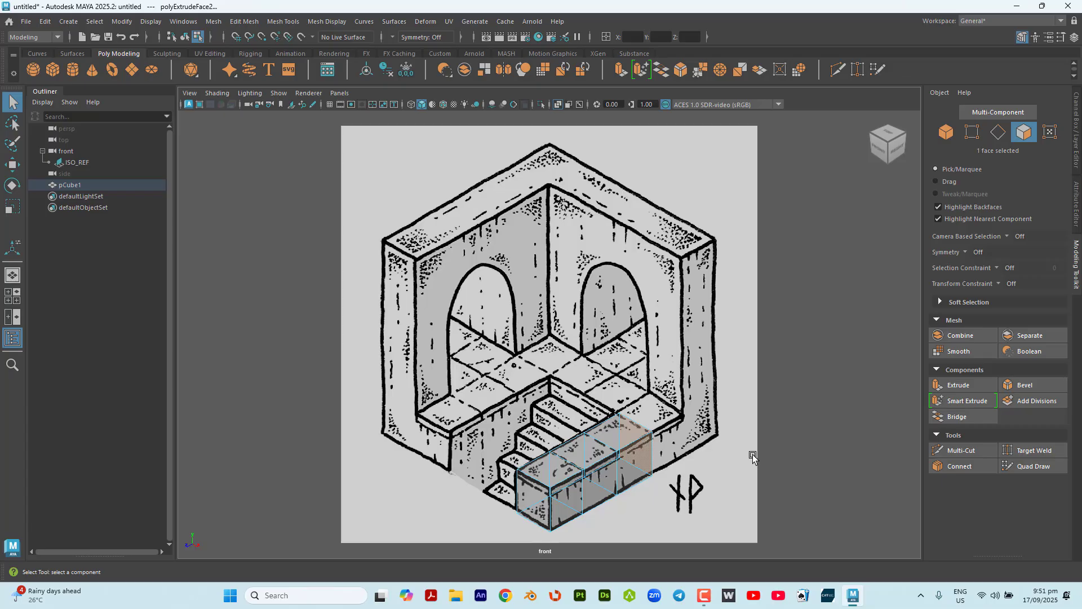
# Step: Extrude the bar's end face three more times along the ledge with Local Translate Z values of 1.271, 1.155 and 1.132
pyautogui.hotkey('ctrl', 'e')
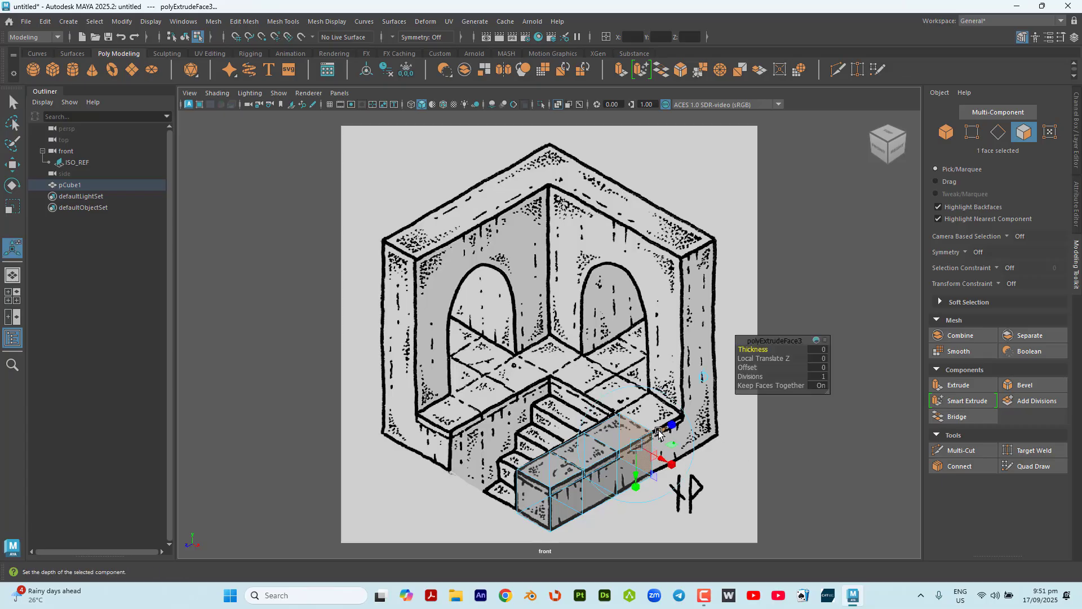
pyautogui.moveTo(659, 433); pyautogui.dragTo(697, 418)
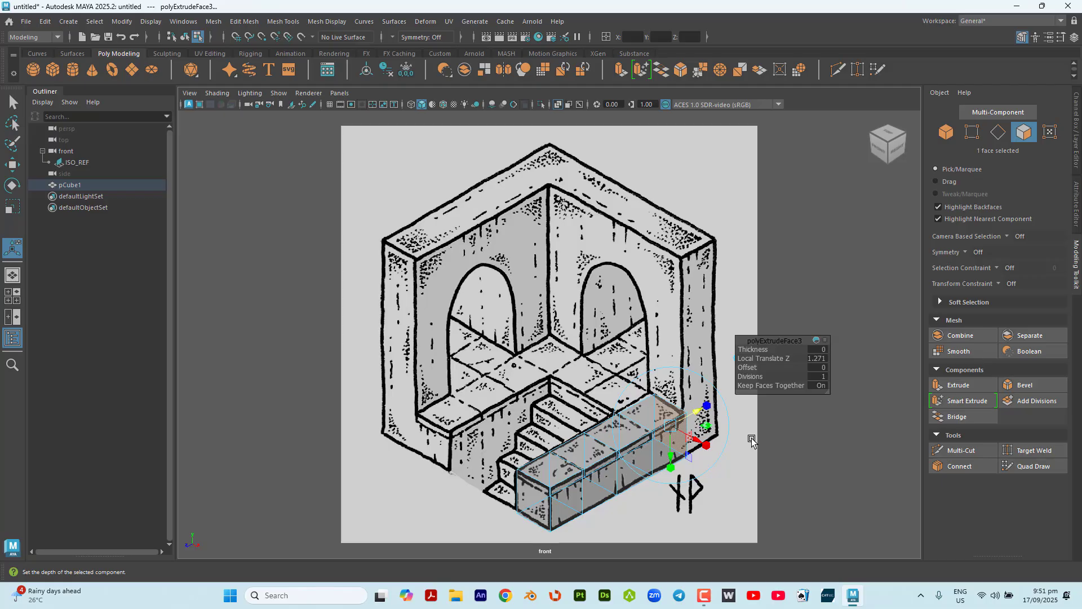
pyautogui.press('q')
pyautogui.hotkey('ctrl', 'e')
pyautogui.moveTo(693, 416); pyautogui.dragTo(725, 396)
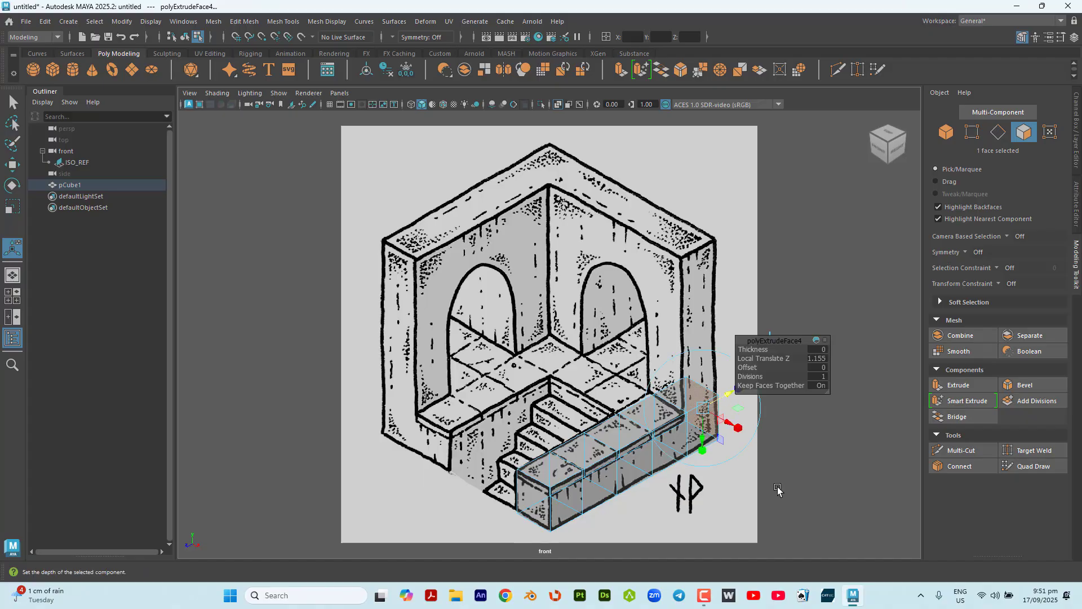
pyautogui.press('q')
pyautogui.hotkey('ctrl', 'e')
pyautogui.moveTo(725, 400); pyautogui.dragTo(756, 383)
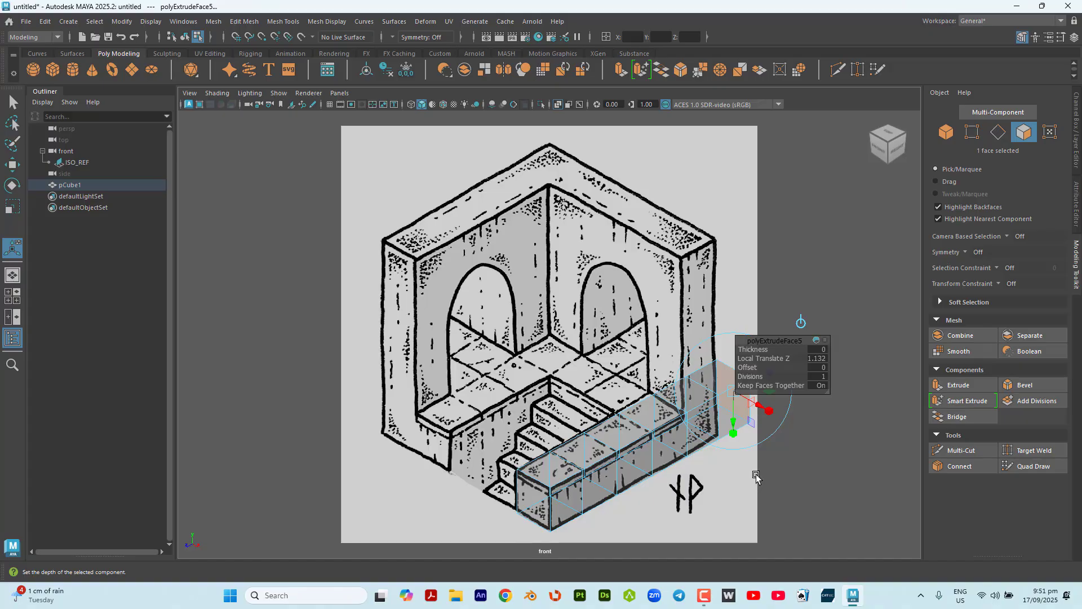
pyautogui.press('q')
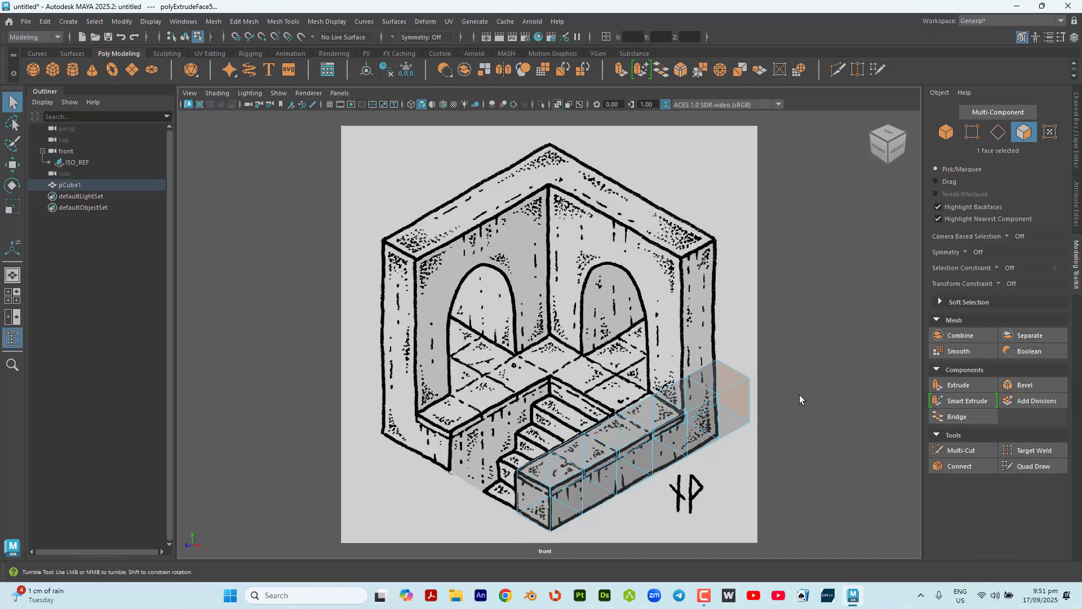
# Step: Return to object mode and realign the bar with the ledge in the reference drawing by adjusting the front camera
pyautogui.keyDown('alt'); pyautogui.moveTo(800, 394); pyautogui.dragTo(800, 393); pyautogui.keyUp('alt')
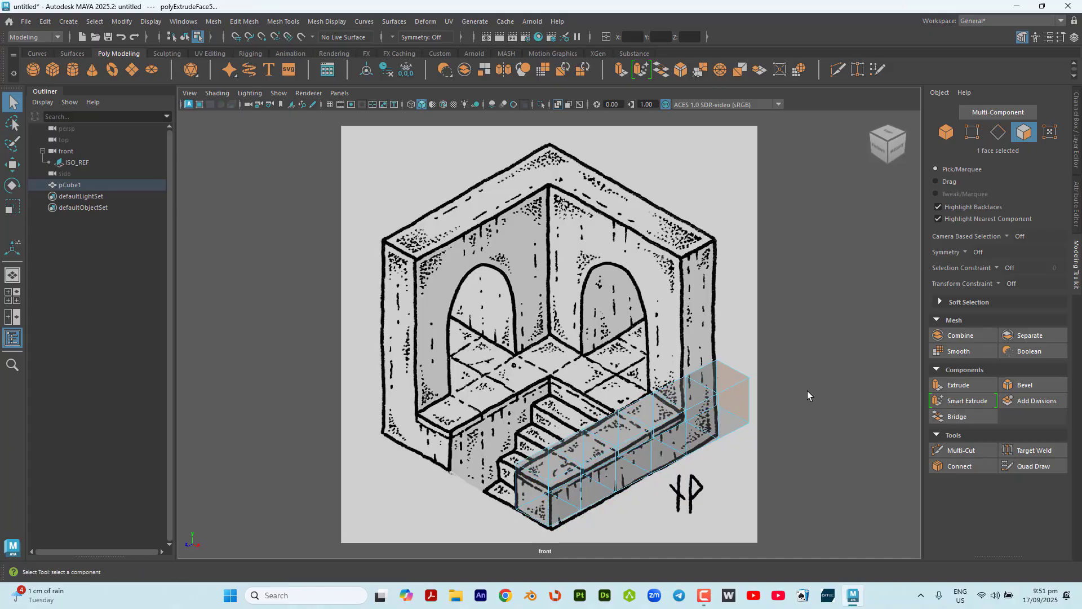
pyautogui.click(947, 133)
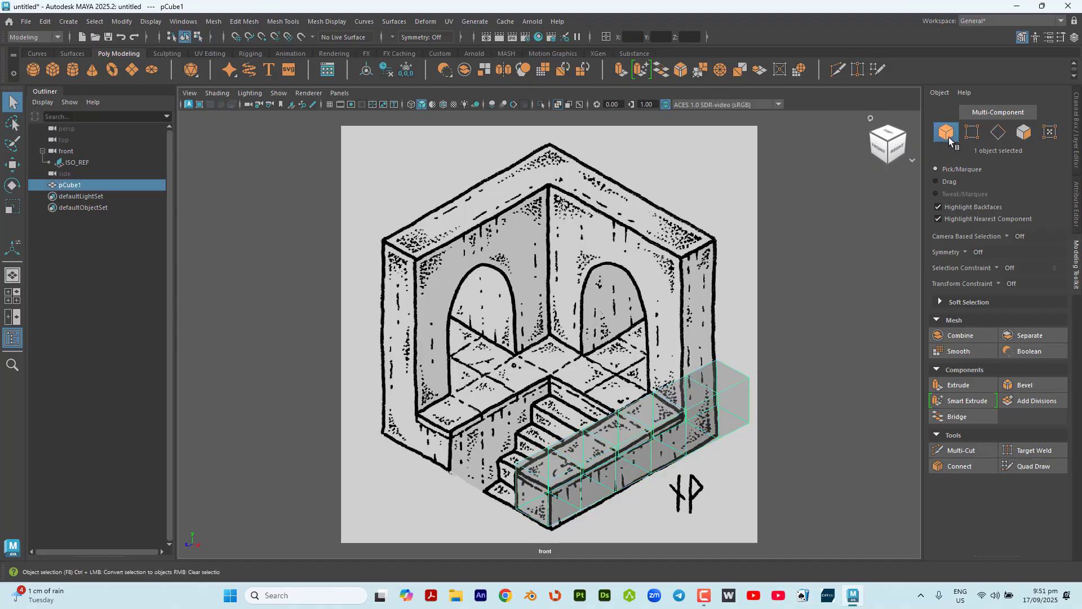
pyautogui.keyDown('alt'); pyautogui.moveTo(818, 324); pyautogui.dragTo(820, 322); pyautogui.keyUp('alt')
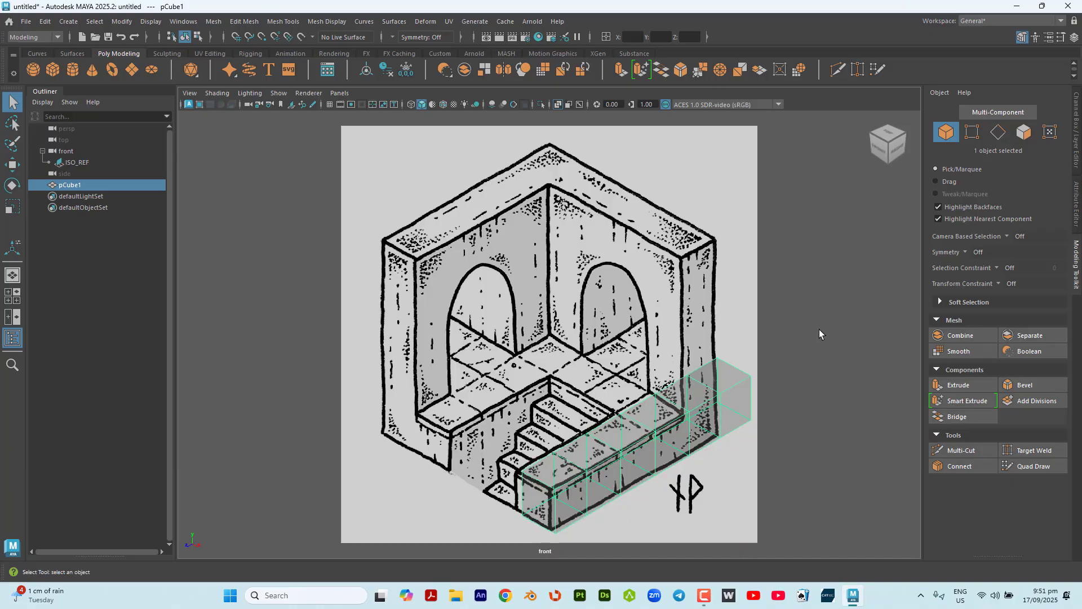
pyautogui.keyDown('alt'); pyautogui.moveTo(819, 330); pyautogui.dragTo(816, 332, button='middle'); pyautogui.keyUp('alt')
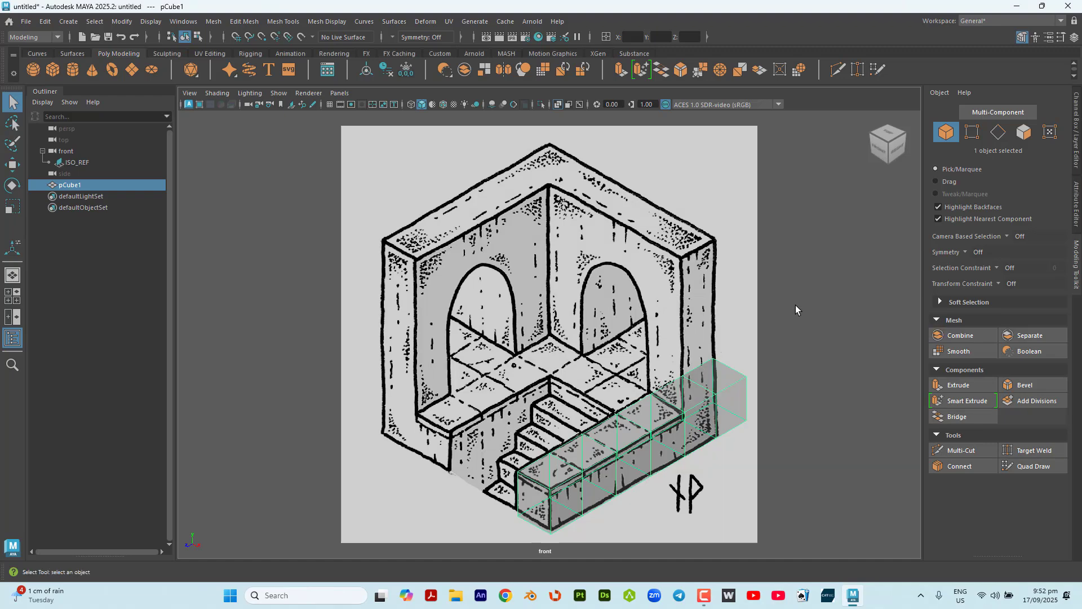
# Step: Show the perspective view beside the front view and examine the segmented bar from several angles
pyautogui.press('space')
pyautogui.click(631, 294)
pyautogui.keyDown('alt'); pyautogui.moveTo(631, 294); pyautogui.dragTo(727, 273); pyautogui.keyUp('alt')
pyautogui.click(763, 348)
pyautogui.moveTo(763, 344)
pyautogui.keyDown('alt'); pyautogui.mouseDown()
pyautogui.moveTo(762, 316)
pyautogui.moveTo(766, 332)
pyautogui.mouseUp(); pyautogui.keyUp('alt')
pyautogui.keyDown('alt'); pyautogui.moveTo(792, 379); pyautogui.dragTo(789, 312); pyautogui.keyUp('alt')
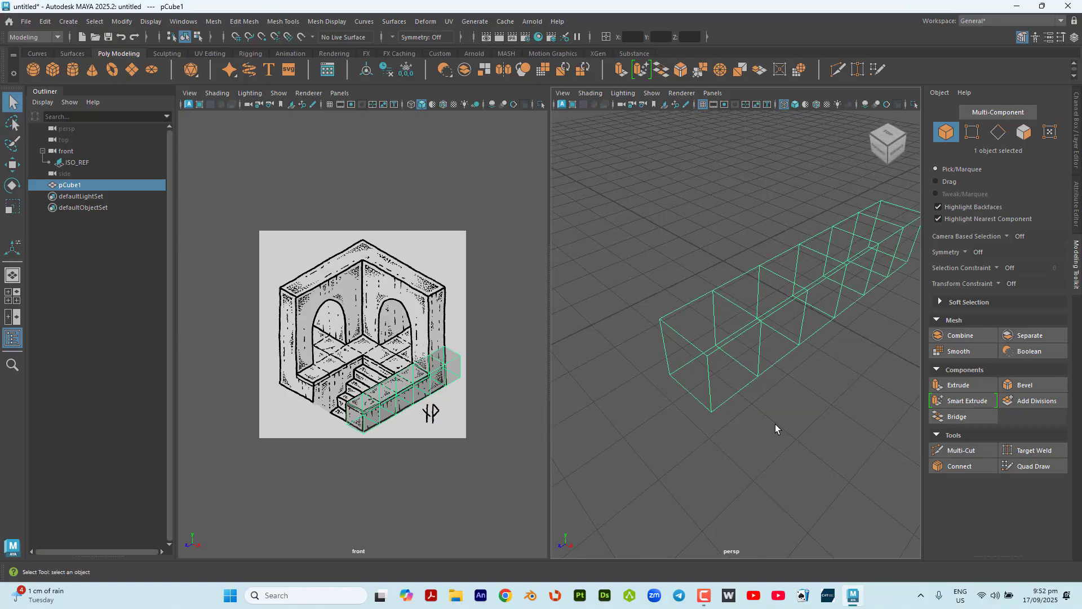
pyautogui.keyDown('alt'); pyautogui.moveTo(778, 430); pyautogui.dragTo(880, 417); pyautogui.keyUp('alt')
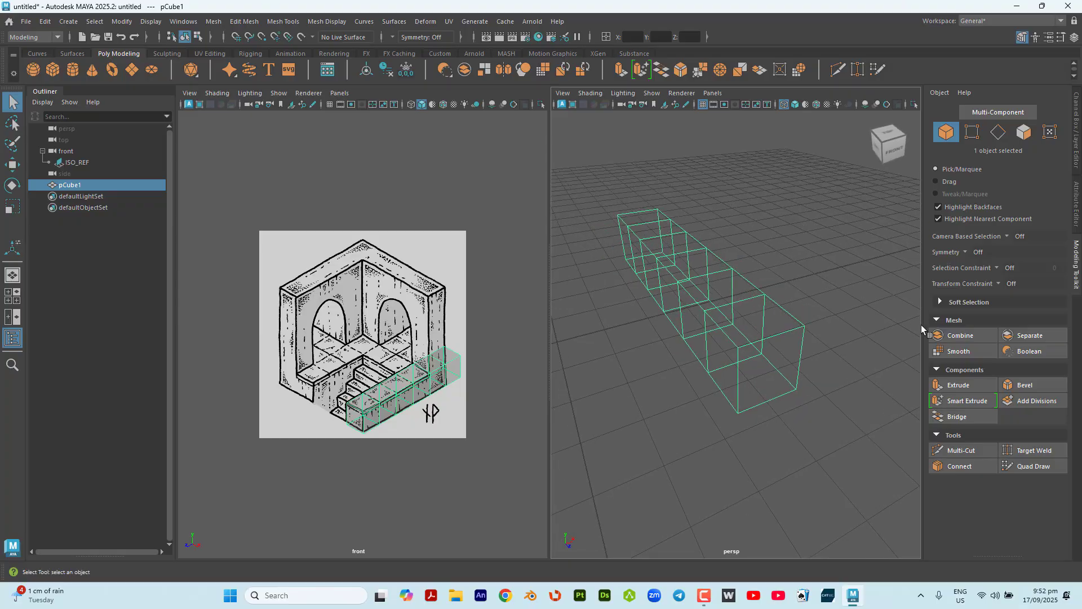
# Step: Extrude the three faces at the far end of the bar's inner long side with a Local Translate Z of 1.197
pyautogui.click(1025, 133)
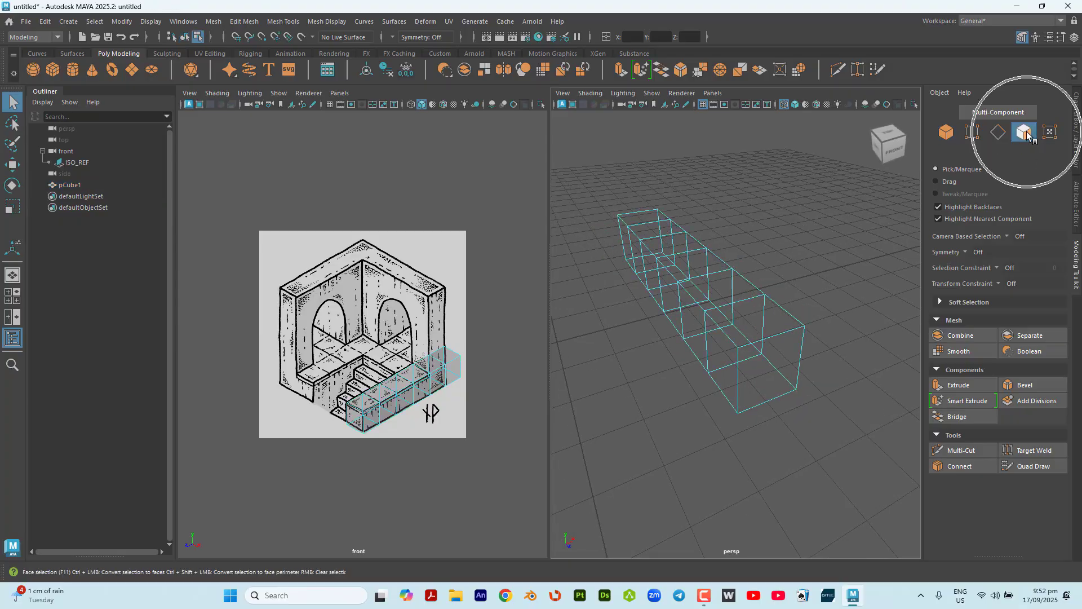
pyautogui.scroll(5, 641, 260)
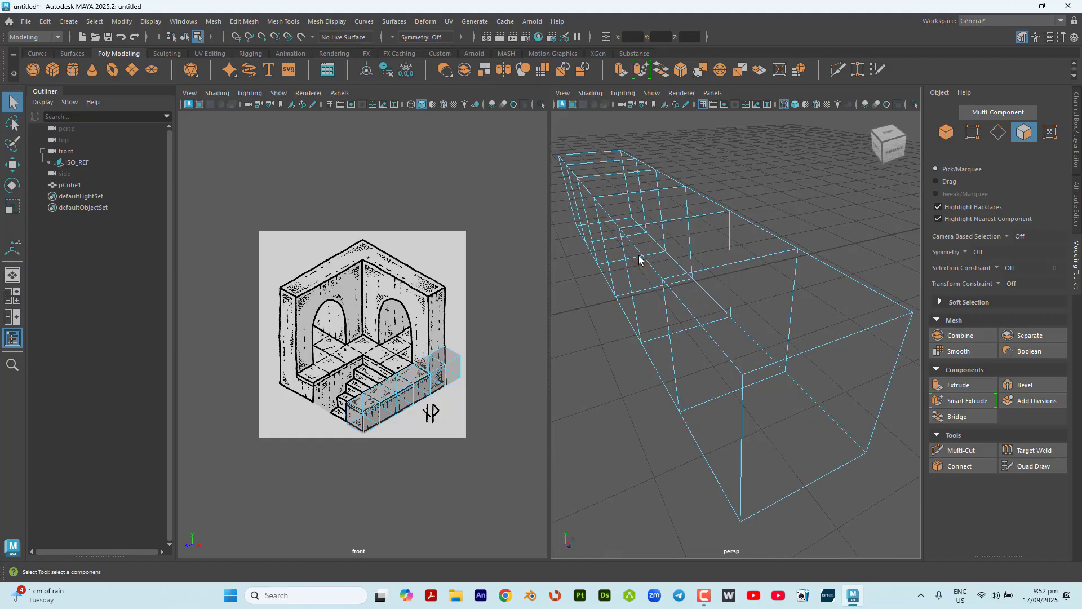
pyautogui.keyDown('alt'); pyautogui.moveTo(589, 361); pyautogui.dragTo(850, 441, button='middle'); pyautogui.keyUp('alt')
pyautogui.click(690, 206)
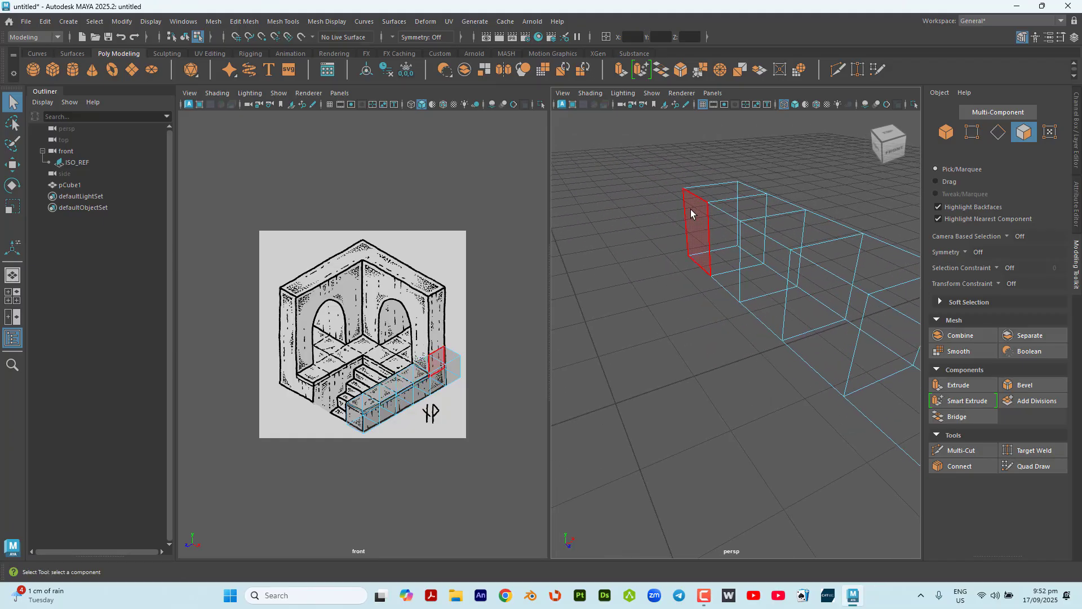
pyautogui.click(692, 209)
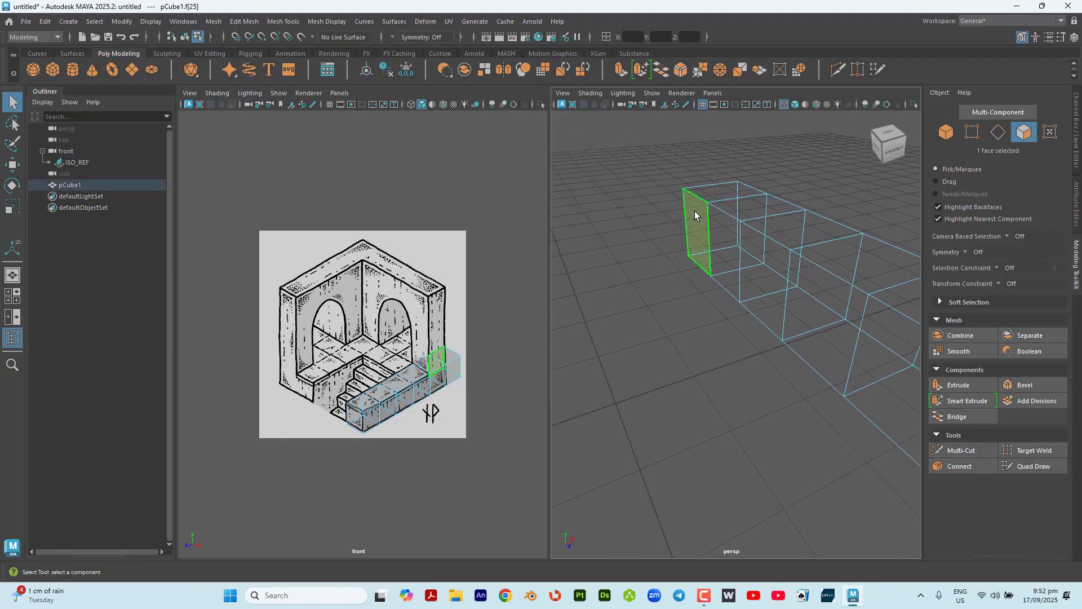
pyautogui.keyDown('shift'); pyautogui.click(721, 236); pyautogui.keyUp('shift')
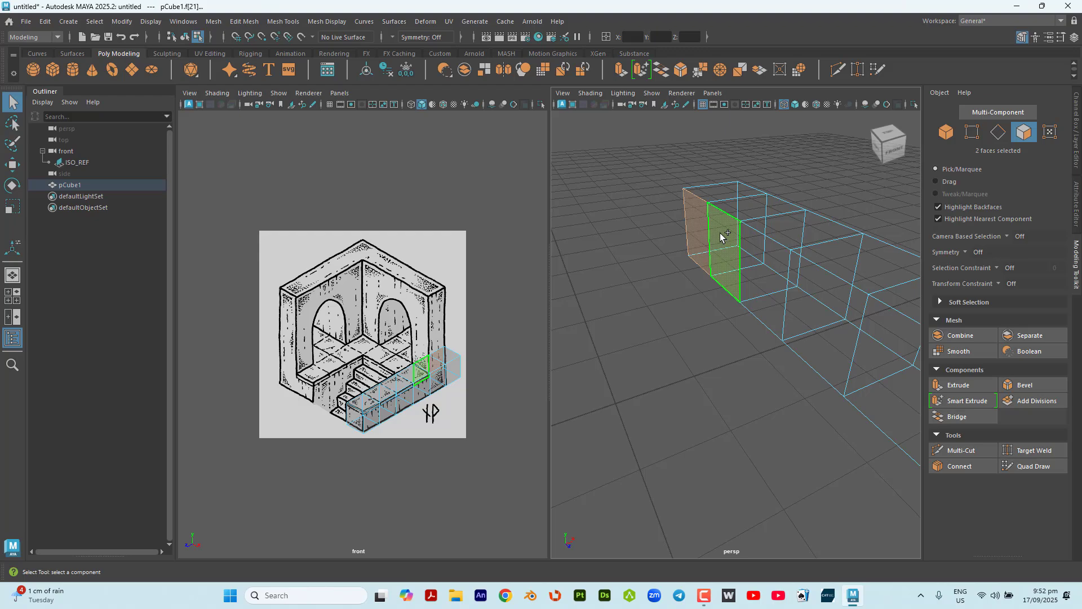
pyautogui.keyDown('shift'); pyautogui.click(771, 274); pyautogui.keyUp('shift')
pyautogui.keyDown('alt'); pyautogui.moveTo(771, 274); pyautogui.dragTo(705, 367); pyautogui.keyUp('alt')
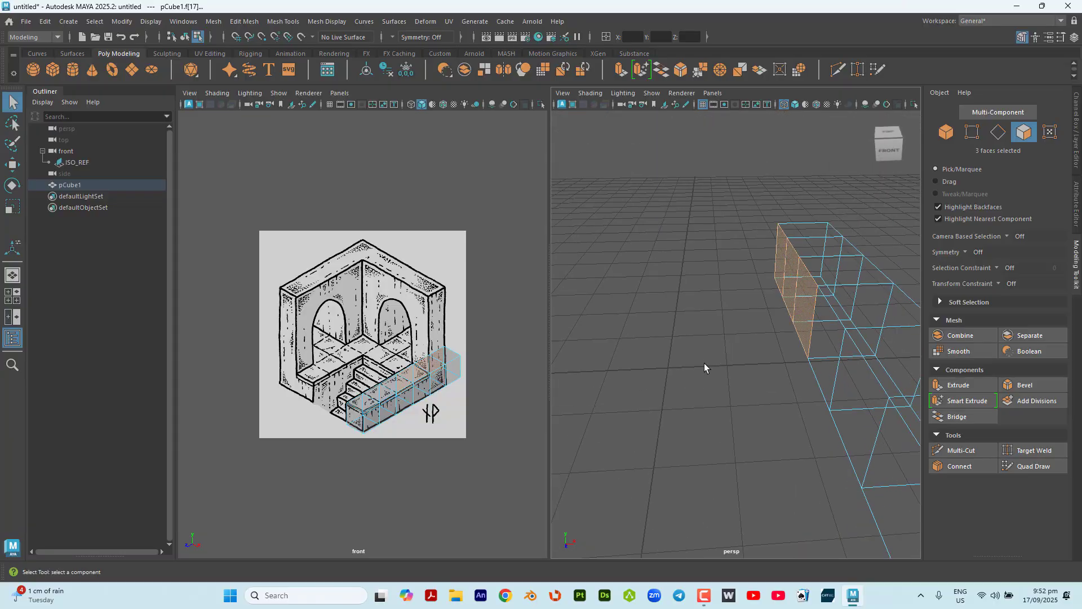
pyautogui.hotkey('ctrl', 'e')
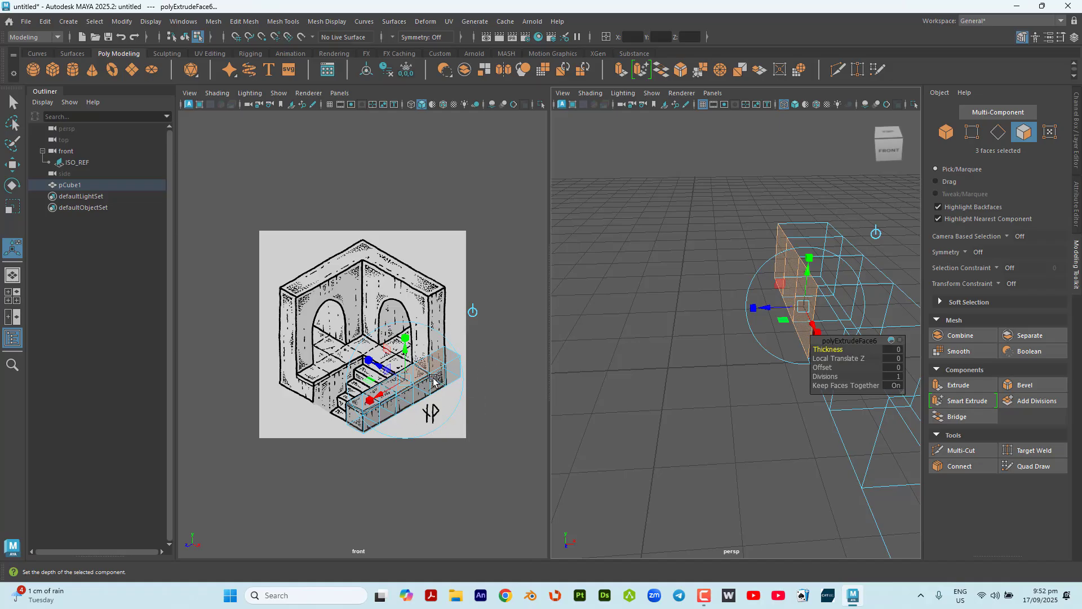
pyautogui.scroll(6, 440, 381)
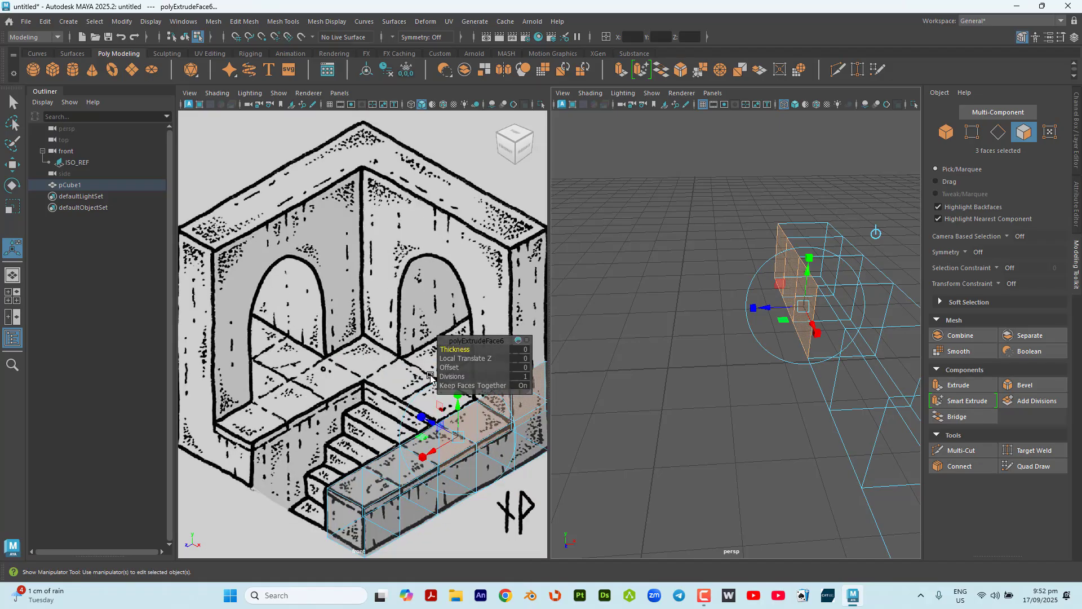
pyautogui.moveTo(387, 306); pyautogui.dragTo(389, 305, button='middle')
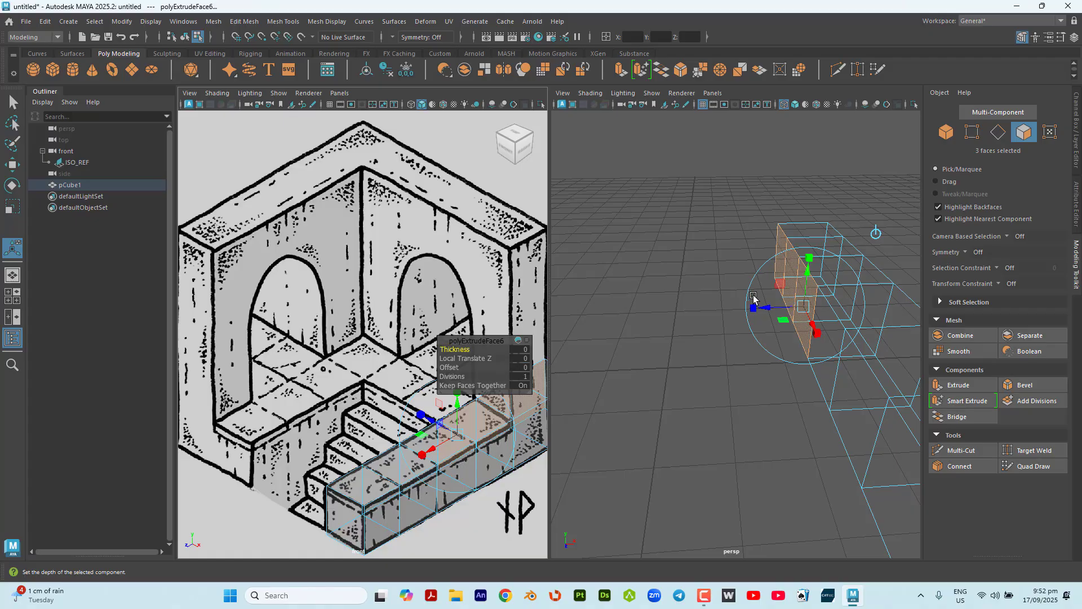
pyautogui.moveTo(781, 309); pyautogui.dragTo(715, 321)
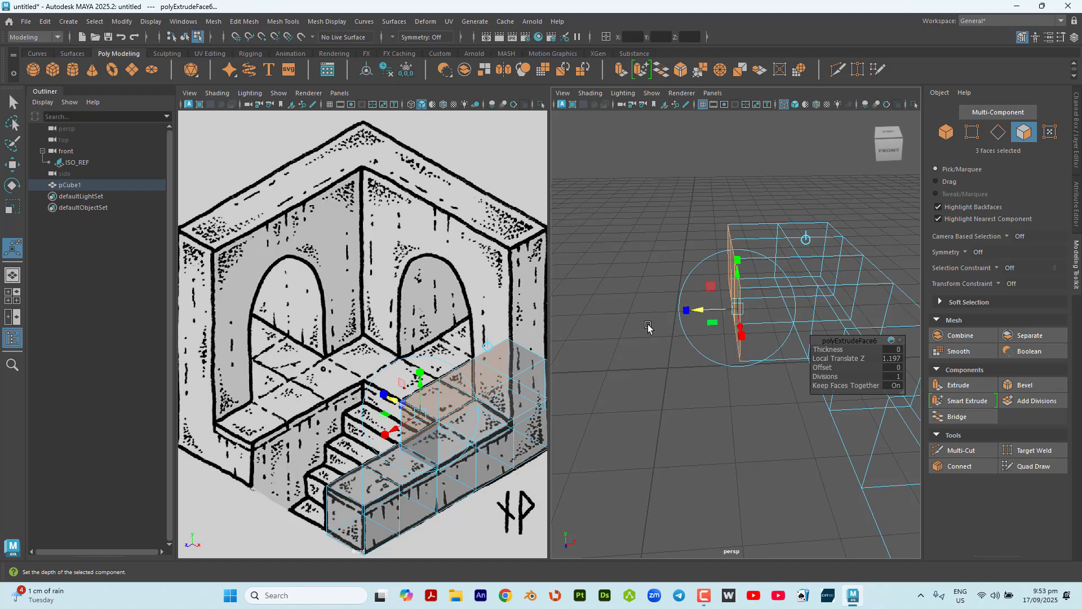
pyautogui.press('q')
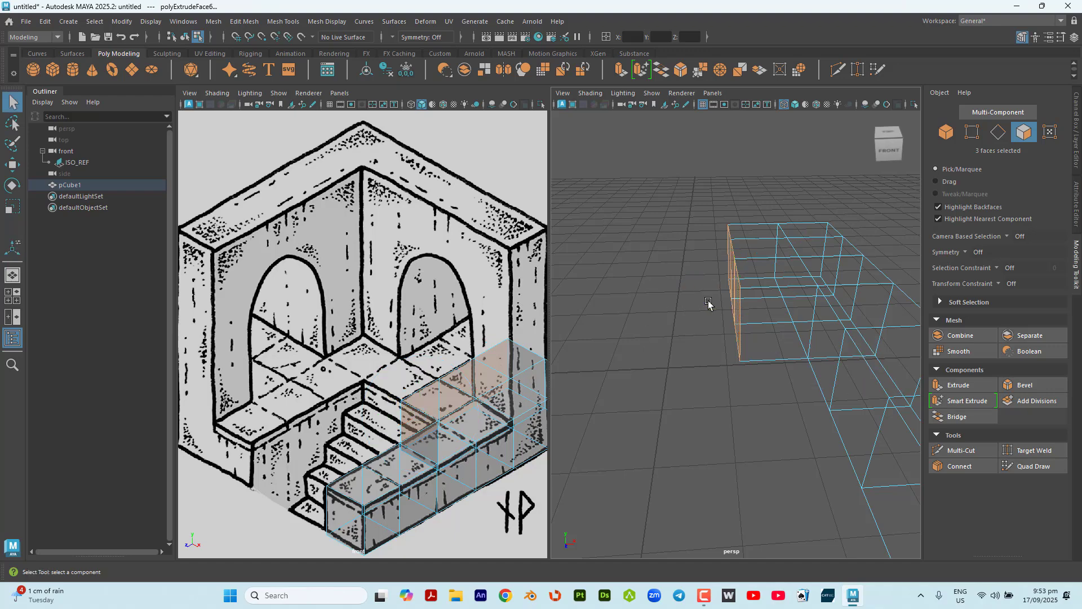
# Step: Extrude the same three faces twice more across the floor behind the stairs with Local Translate Z values of 1.24 and 1.271
pyautogui.hotkey('ctrl', 'e')
pyautogui.moveTo(705, 309); pyautogui.dragTo(635, 317)
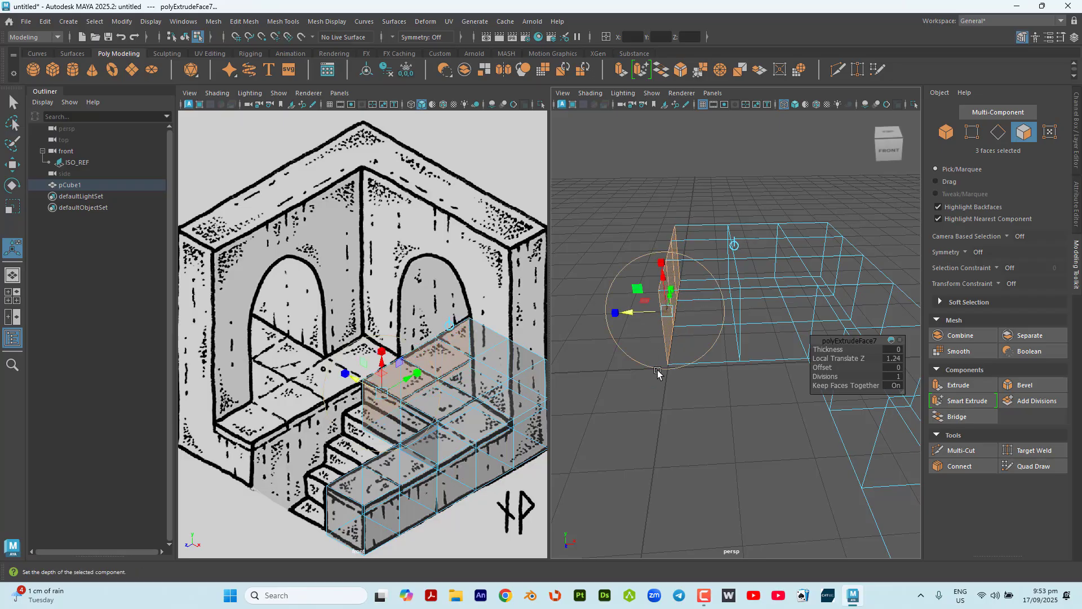
pyautogui.hotkey('ctrl', 'e')
pyautogui.moveTo(638, 313); pyautogui.dragTo(563, 317)
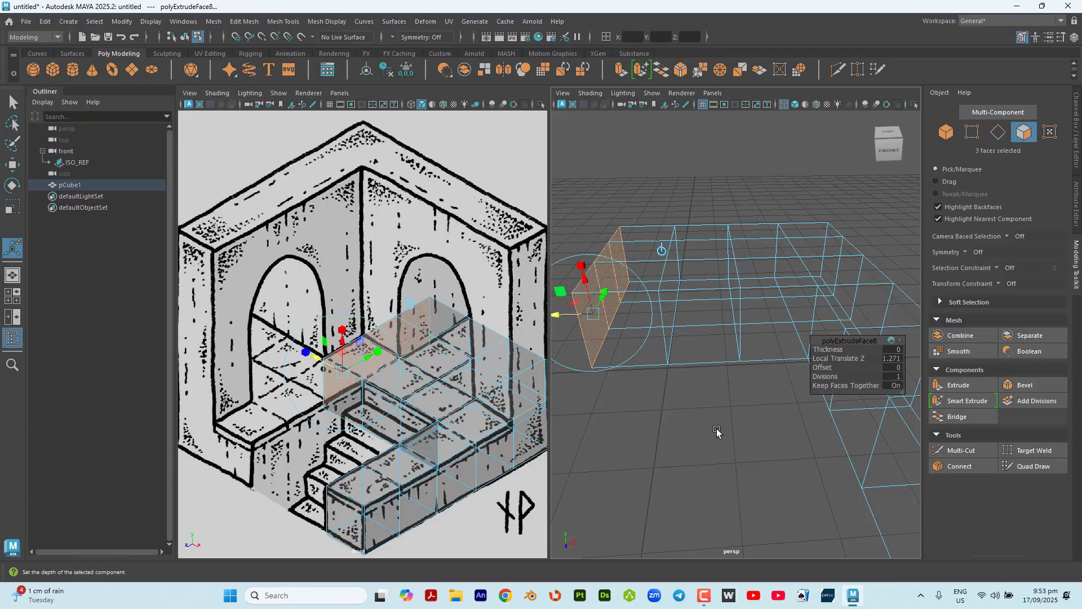
pyautogui.press('q')
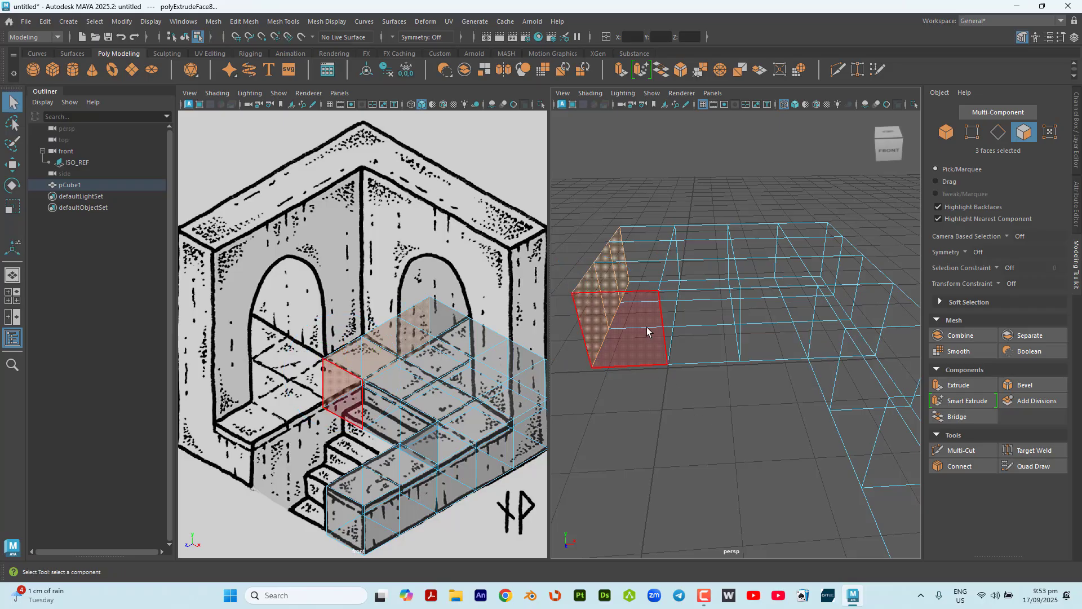
# Step: Extrude the stair-side face of the last floor row forward along the stairwell with a Local Translate Z of 1.141
pyautogui.click(632, 316)
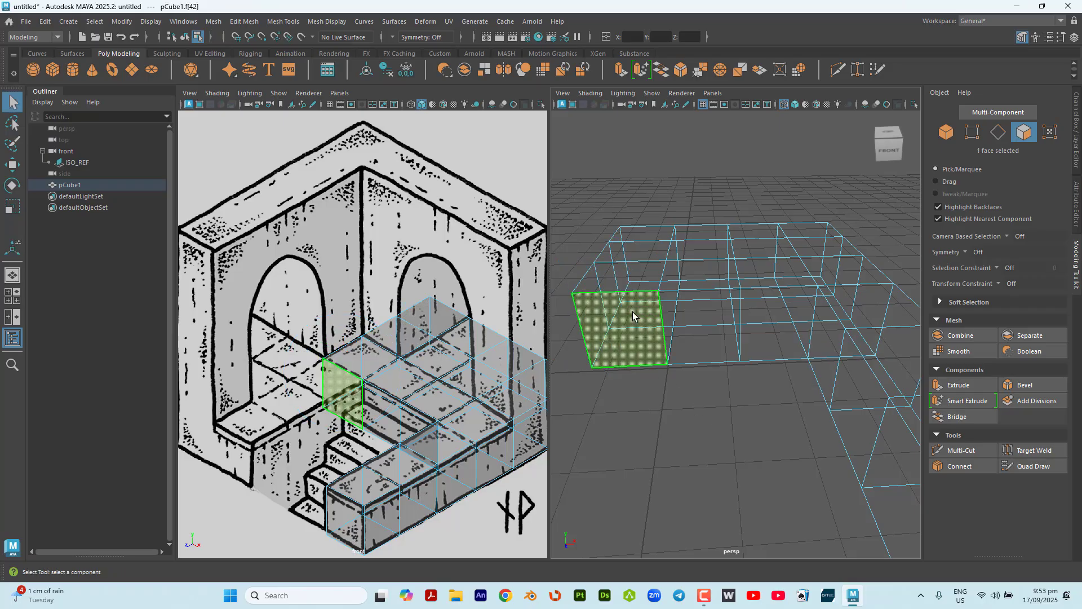
pyautogui.hotkey('ctrl', 'e')
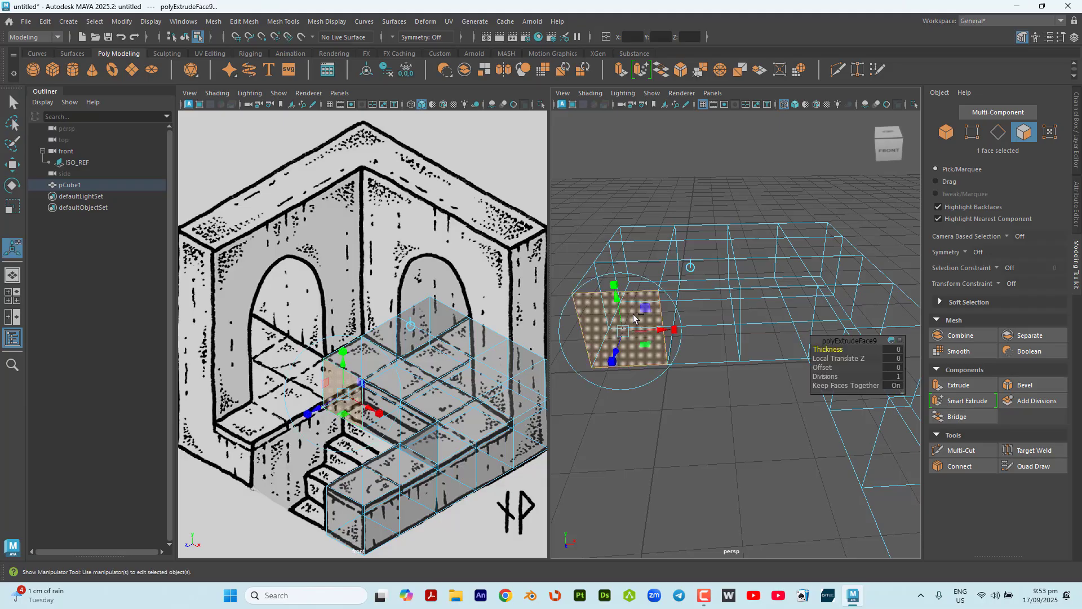
pyautogui.keyDown('alt'); pyautogui.moveTo(729, 428); pyautogui.dragTo(652, 430); pyautogui.keyUp('alt')
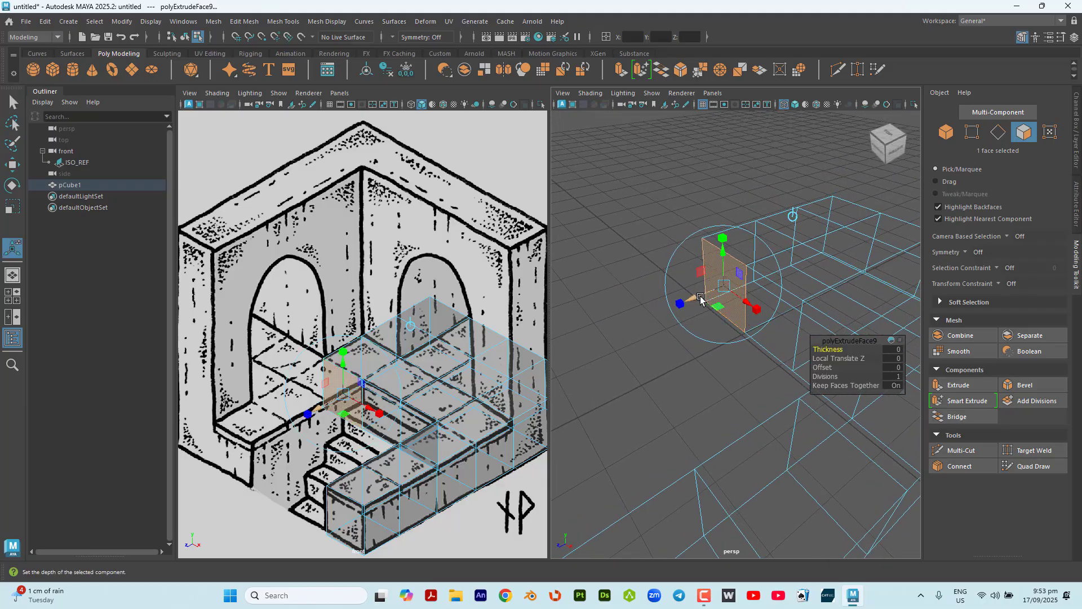
pyautogui.moveTo(681, 303); pyautogui.dragTo(642, 334)
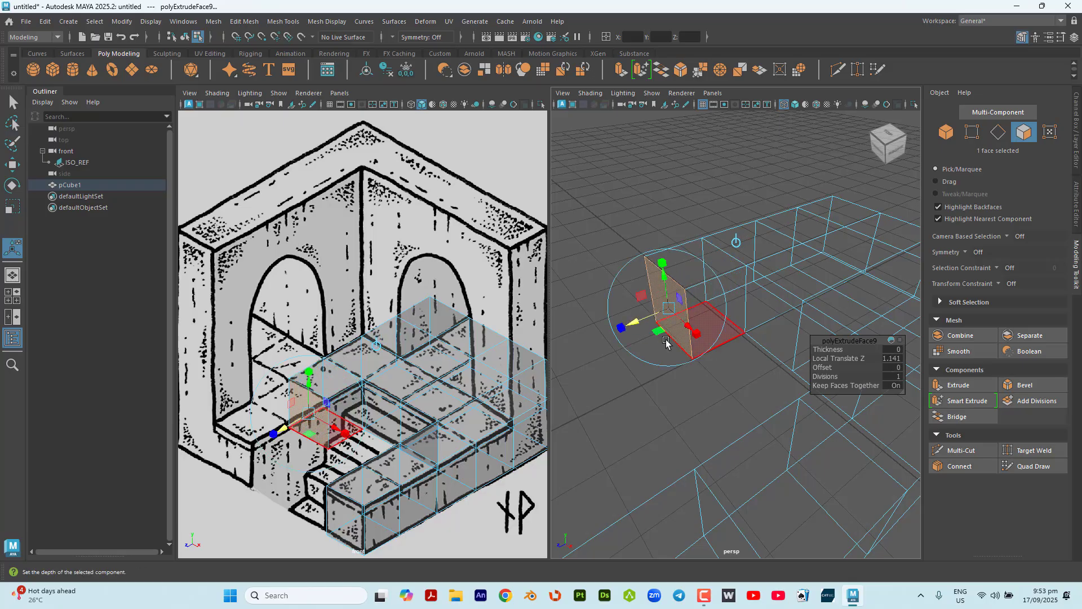
pyautogui.press('q')
# Step: Extrude that end face twice more to carry the second arm to the front edge of the ledge in the reference
pyautogui.hotkey('ctrl', 'e')
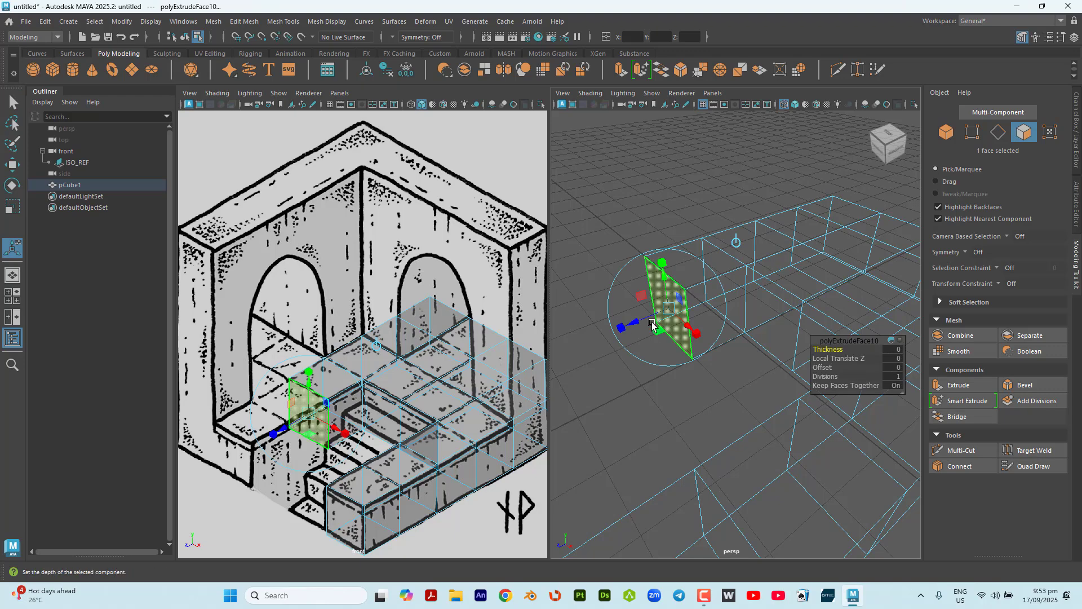
pyautogui.moveTo(640, 327); pyautogui.dragTo(558, 357)
pyautogui.press('q')
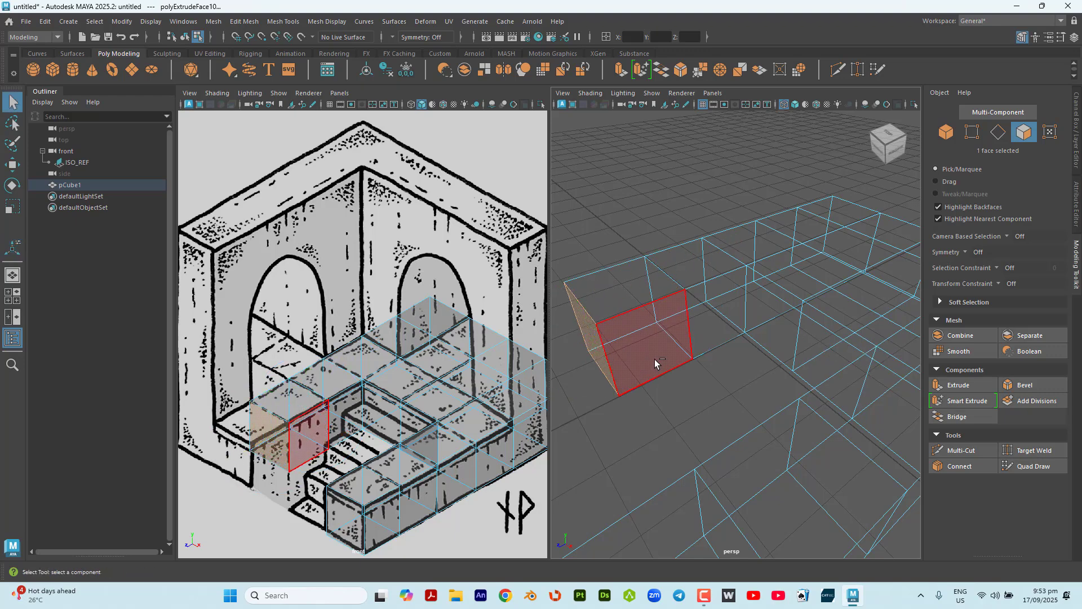
pyautogui.hotkey('ctrl', 'e')
pyautogui.moveTo(566, 351); pyautogui.dragTo(479, 398)
pyautogui.press('q')
# Step: Extrude the six outer side faces along the floor's left arch wall outward with a Local Translate Z of 1.265
pyautogui.scroll(-2, 685, 372)
pyautogui.scroll(-3, 685, 376)
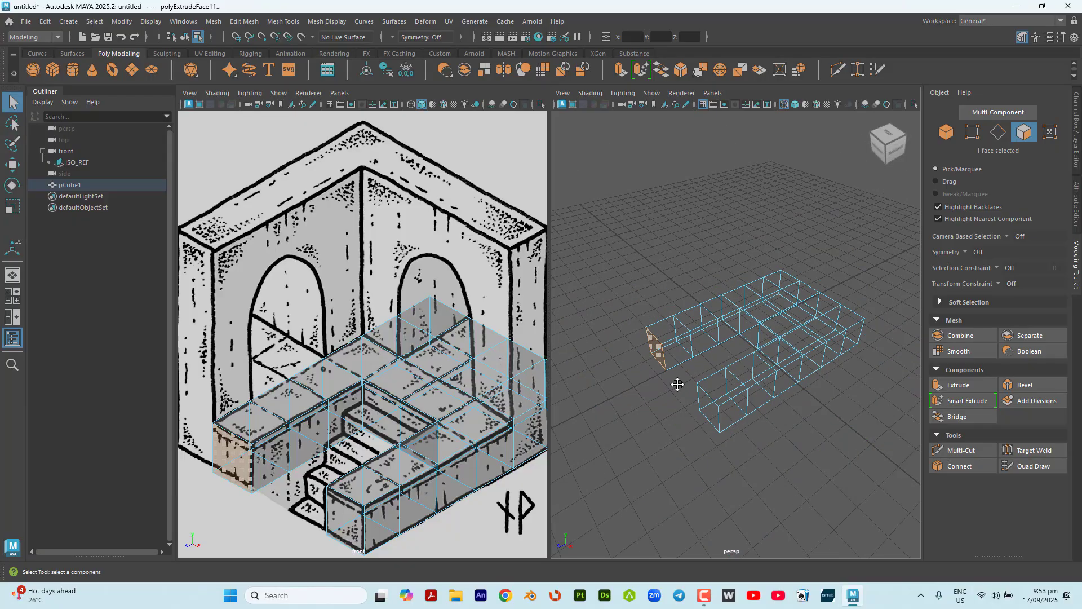
pyautogui.keyDown('alt'); pyautogui.moveTo(679, 382); pyautogui.dragTo(856, 395); pyautogui.keyUp('alt')
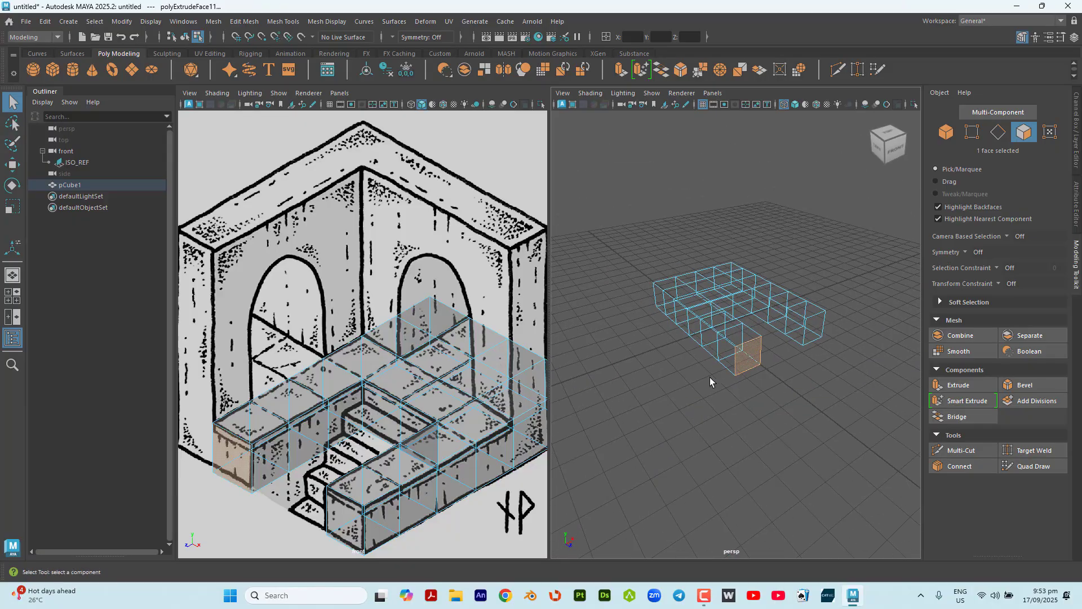
pyautogui.scroll(2, 713, 379)
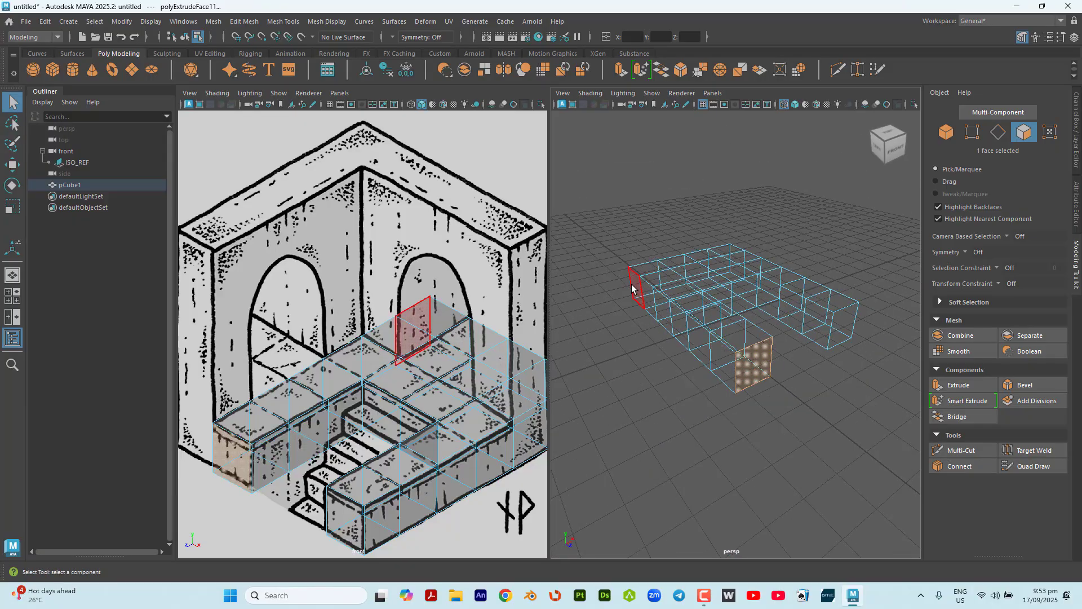
pyautogui.click(632, 289)
pyautogui.keyDown('shift'); pyautogui.click(647, 293); pyautogui.keyUp('shift')
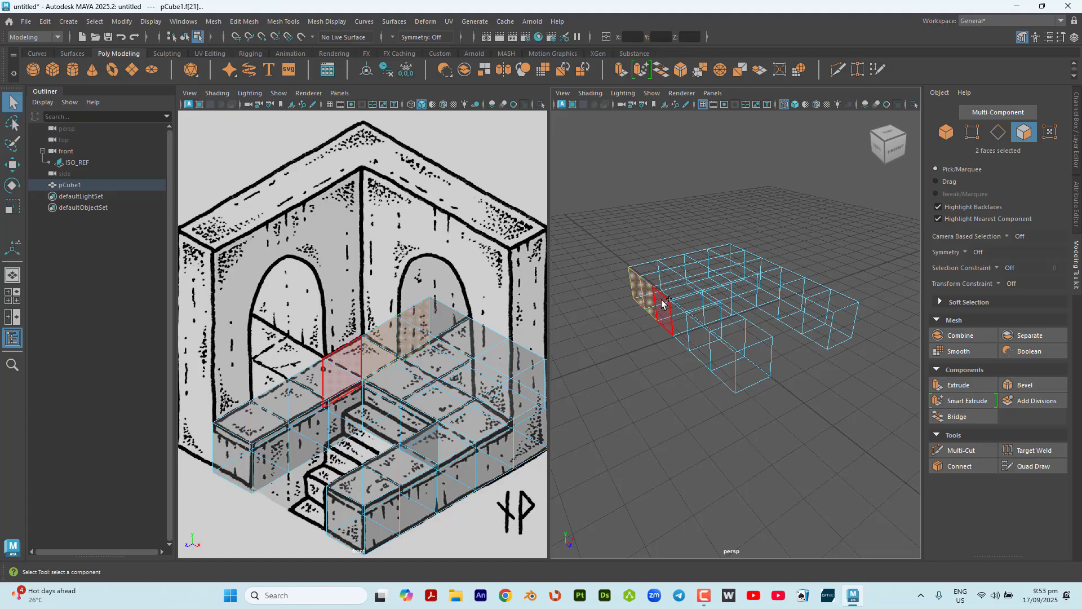
pyautogui.keyDown('shift'); pyautogui.click(665, 306); pyautogui.keyUp('shift')
pyautogui.keyDown('shift'); pyautogui.click(684, 315); pyautogui.keyUp('shift')
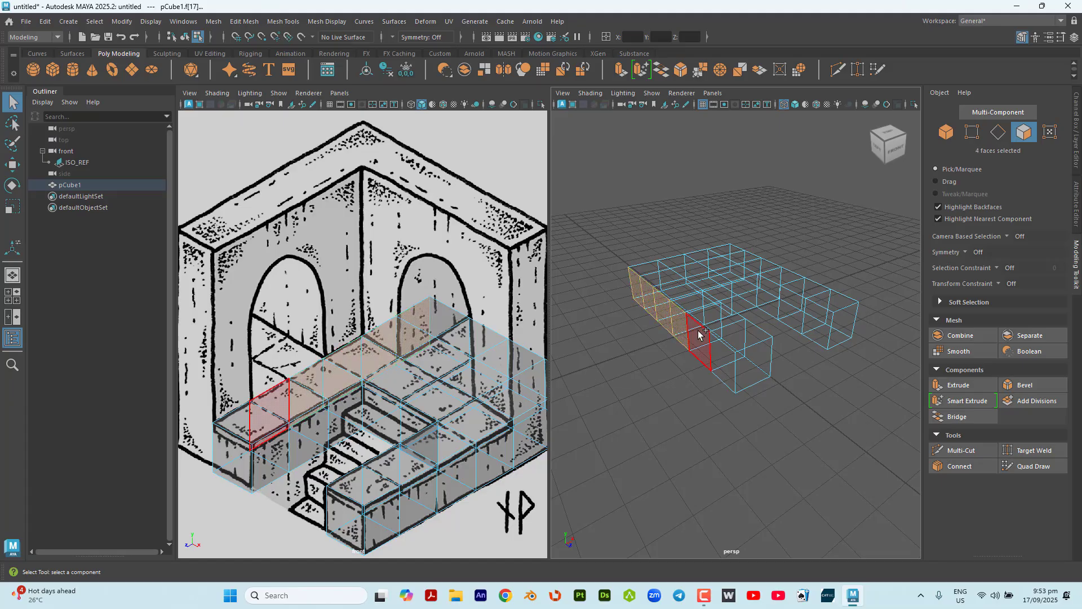
pyautogui.keyDown('shift'); pyautogui.click(702, 335); pyautogui.keyUp('shift')
pyautogui.keyDown('shift'); pyautogui.click(727, 359); pyautogui.keyUp('shift')
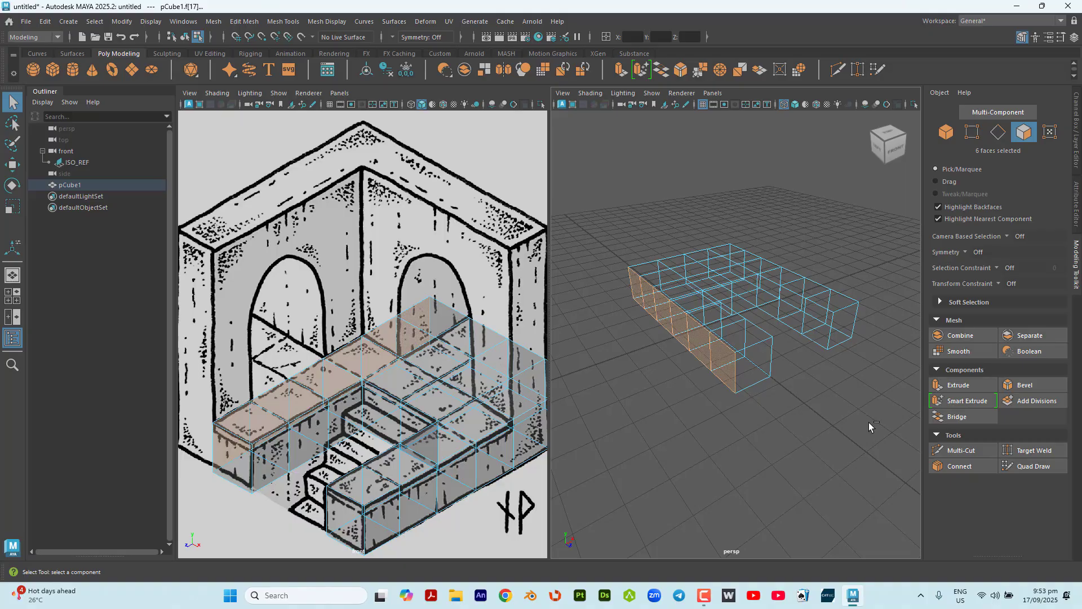
pyautogui.hotkey('ctrl', 'e')
pyautogui.keyDown('alt'); pyautogui.moveTo(814, 426); pyautogui.dragTo(753, 430); pyautogui.keyUp('alt')
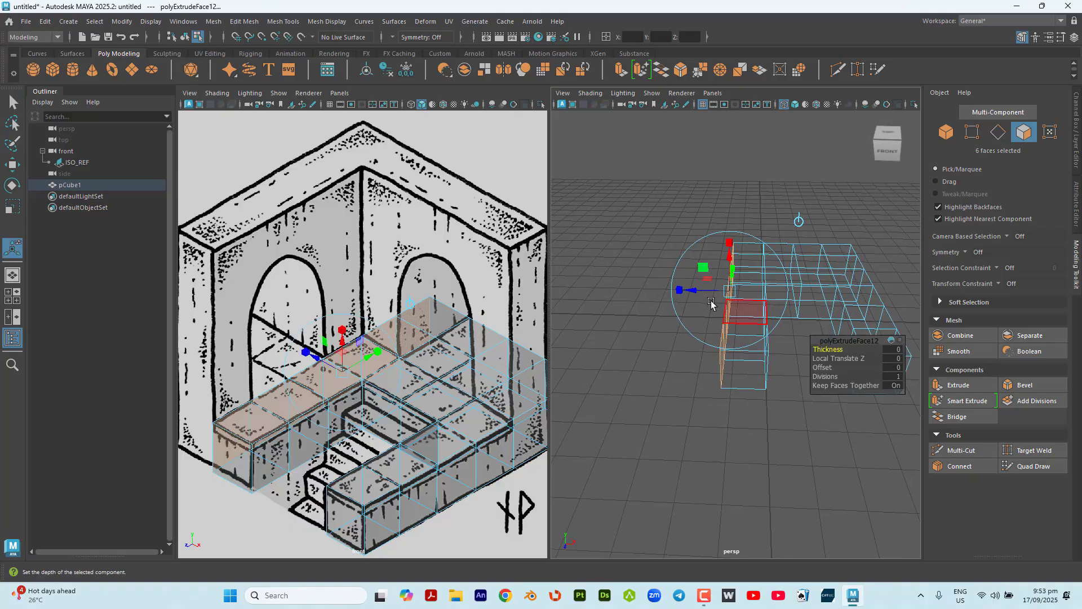
pyautogui.moveTo(704, 291); pyautogui.dragTo(657, 291)
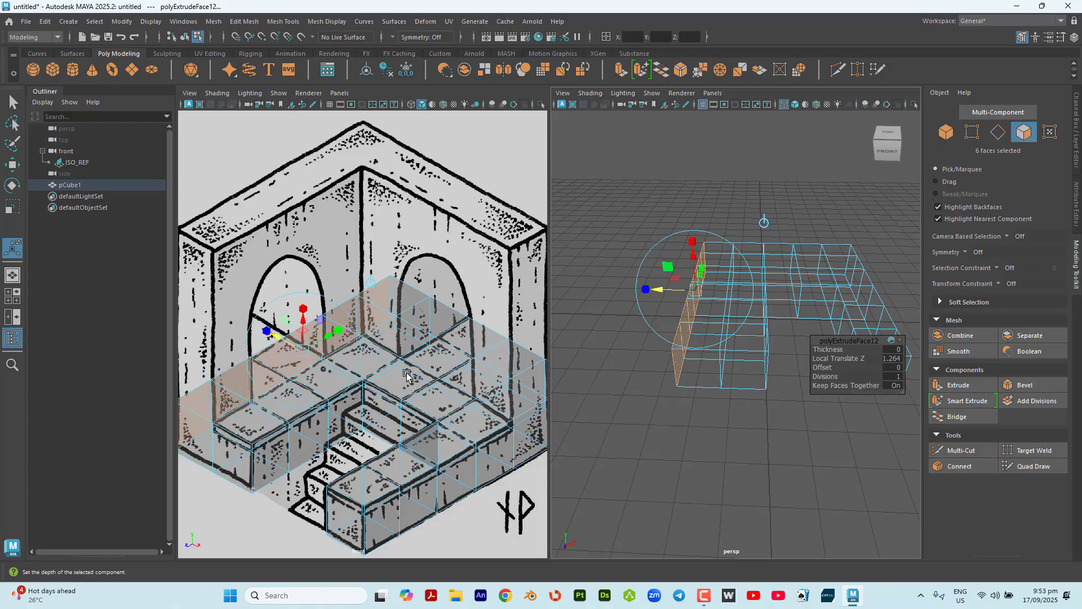
pyautogui.scroll(-3, 337, 344)
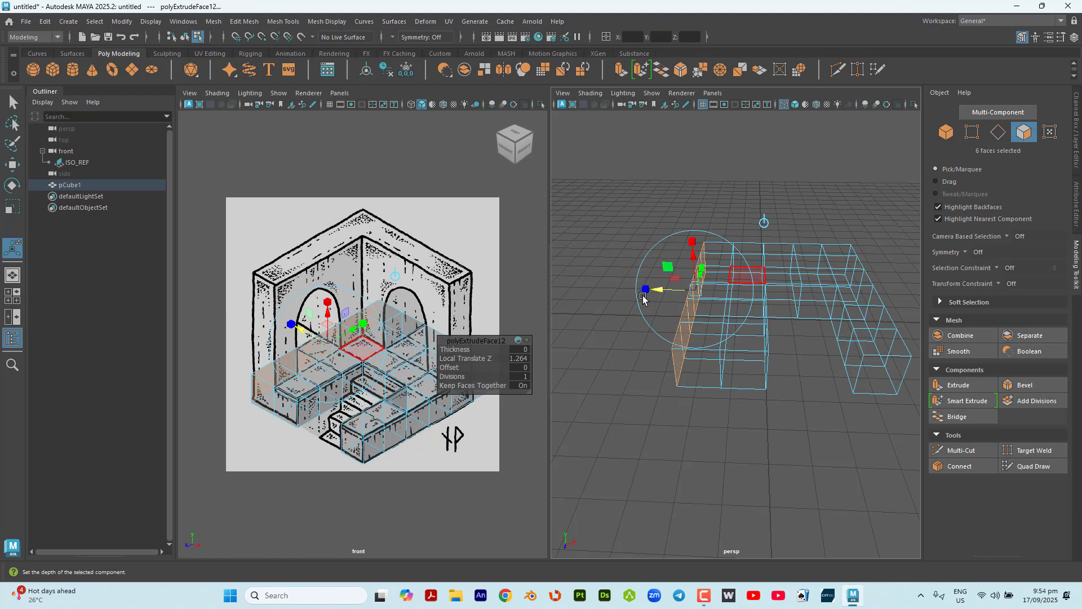
pyautogui.moveTo(658, 289); pyautogui.dragTo(654, 290)
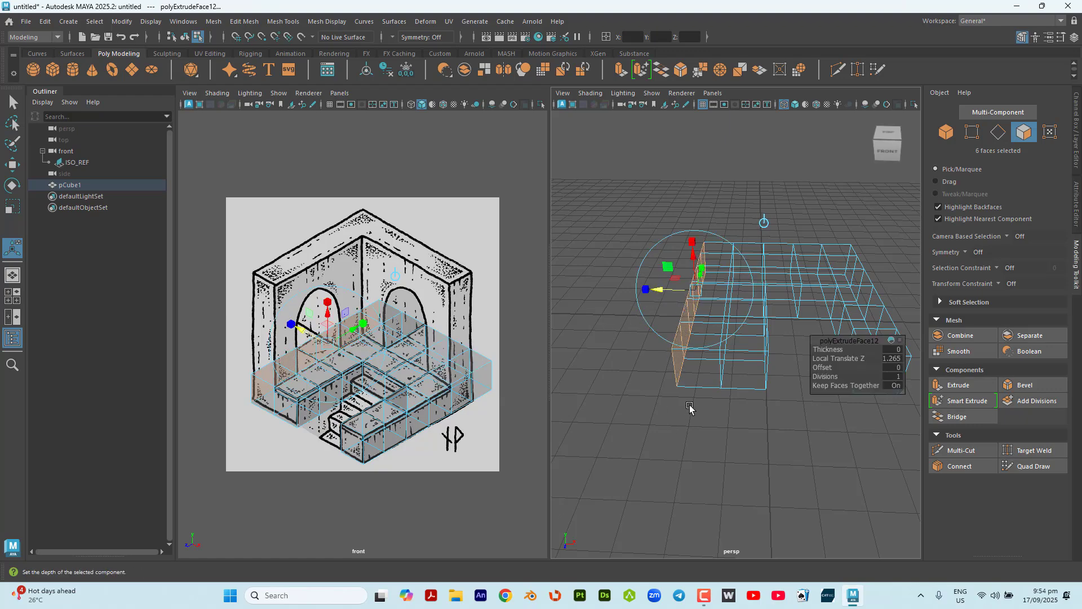
# Step: Extrude the same six outer faces once more with a Local Translate Z of 1.449
pyautogui.hotkey('ctrl', 'e')
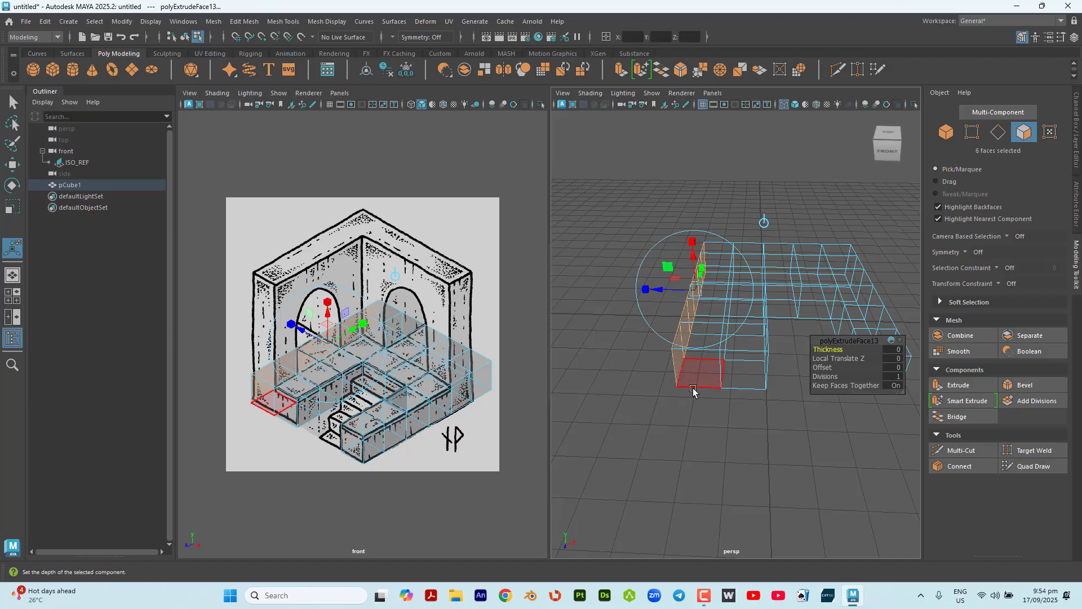
pyautogui.moveTo(646, 290); pyautogui.dragTo(622, 293)
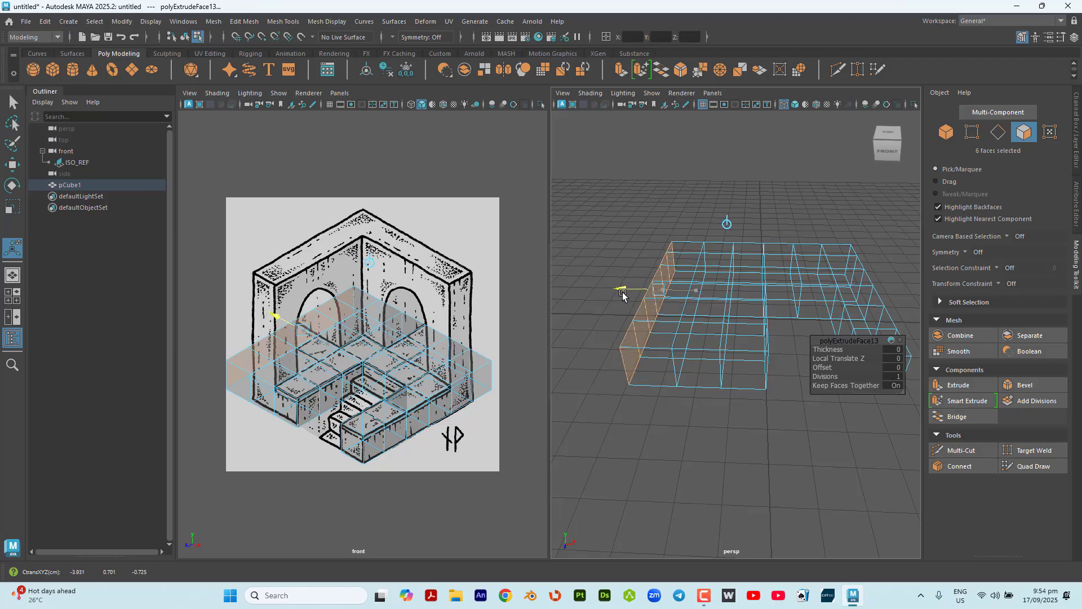
pyautogui.moveTo(622, 293); pyautogui.dragTo(621, 294)
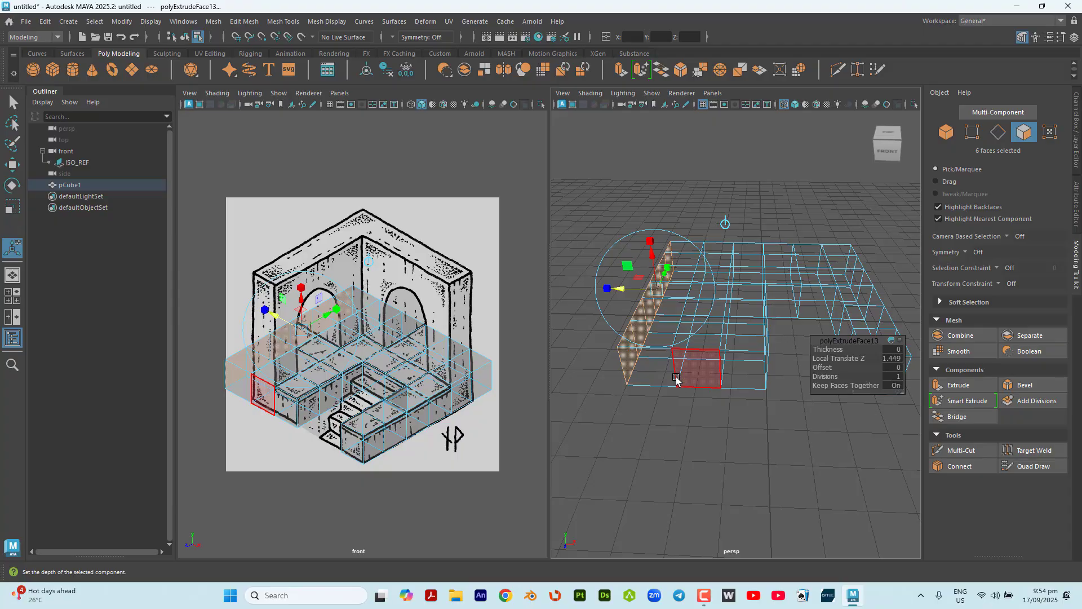
pyautogui.press('q')
# Step: Return the floor mesh from face selection to object mode and display the perspective view shaded
pyautogui.keyDown('alt'); pyautogui.moveTo(838, 435); pyautogui.dragTo(718, 420); pyautogui.keyUp('alt')
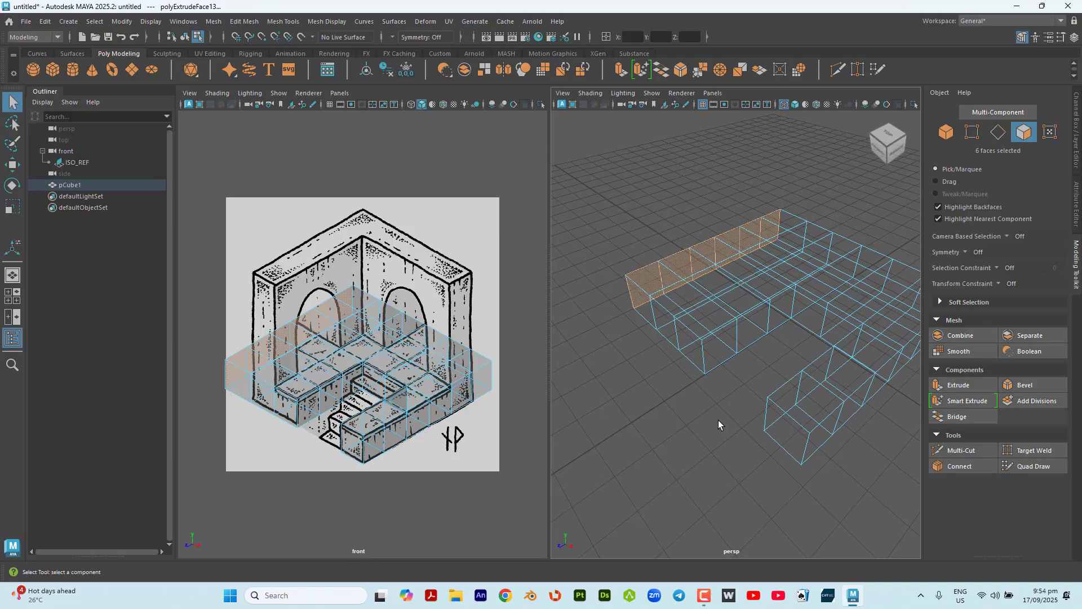
pyautogui.click(719, 420)
pyautogui.keyDown('alt'); pyautogui.moveTo(726, 414); pyautogui.dragTo(674, 417, button='middle'); pyautogui.keyUp('alt')
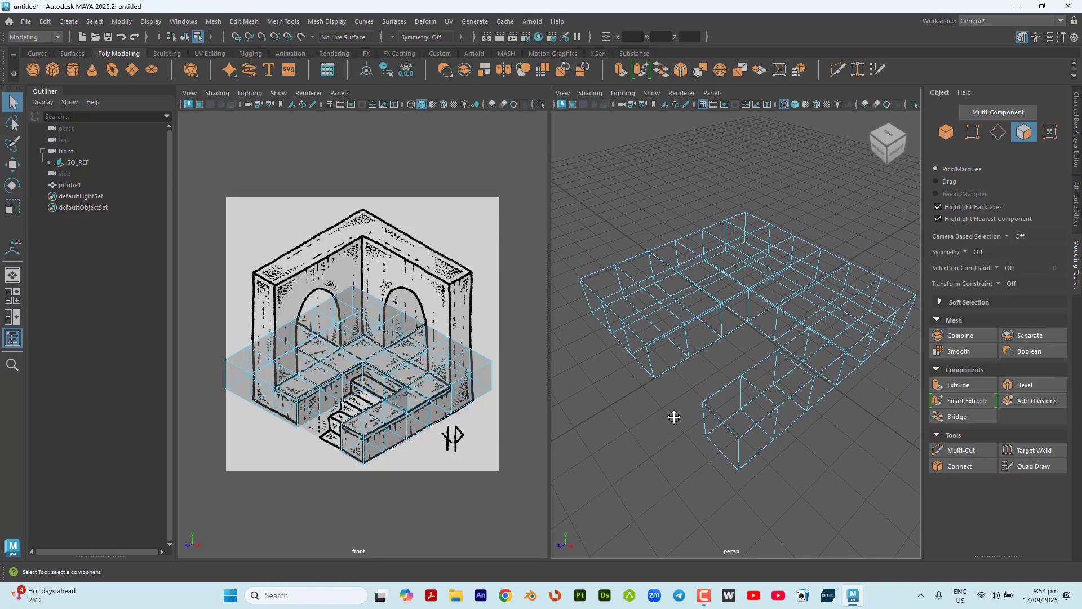
pyautogui.press('F8')
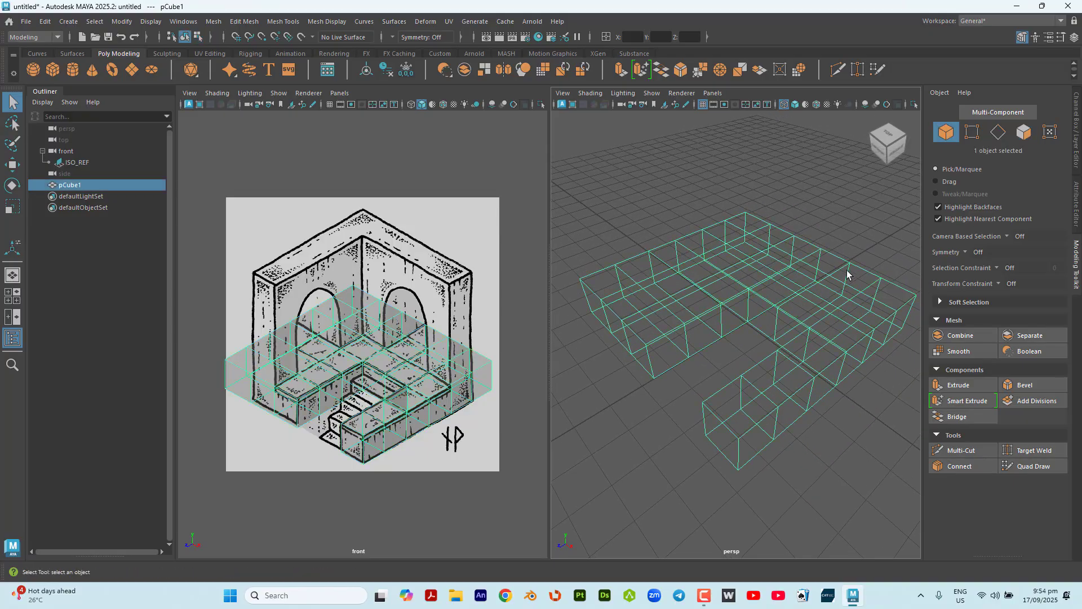
pyautogui.click(796, 105)
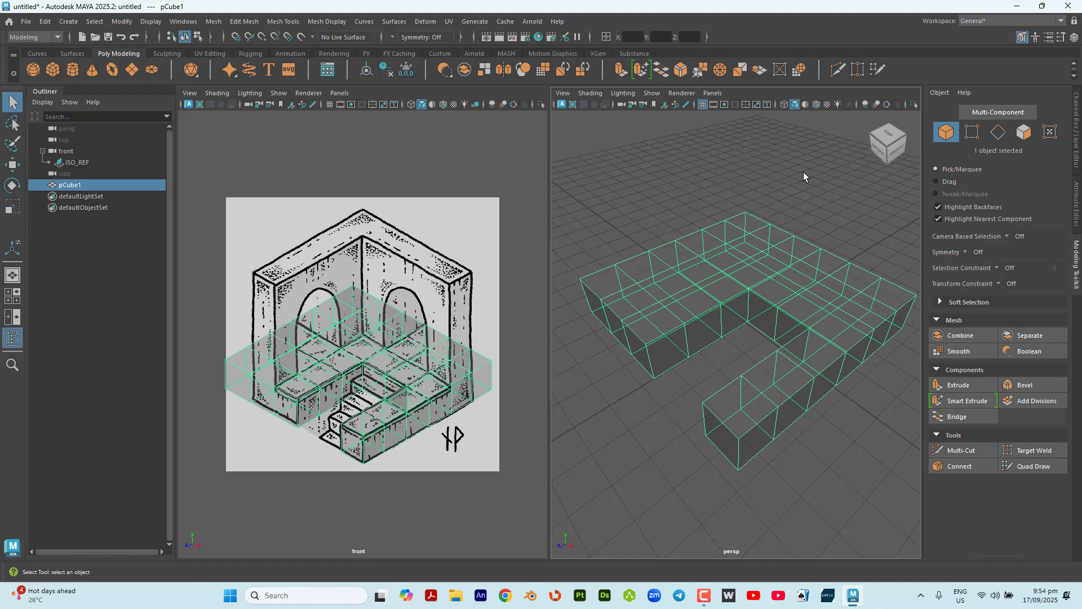
# Step: Start saving the scene and go to the MA206_BRAVO course folder under Documents\CIIT\AY_25_26\T1
pyautogui.click(26, 21)
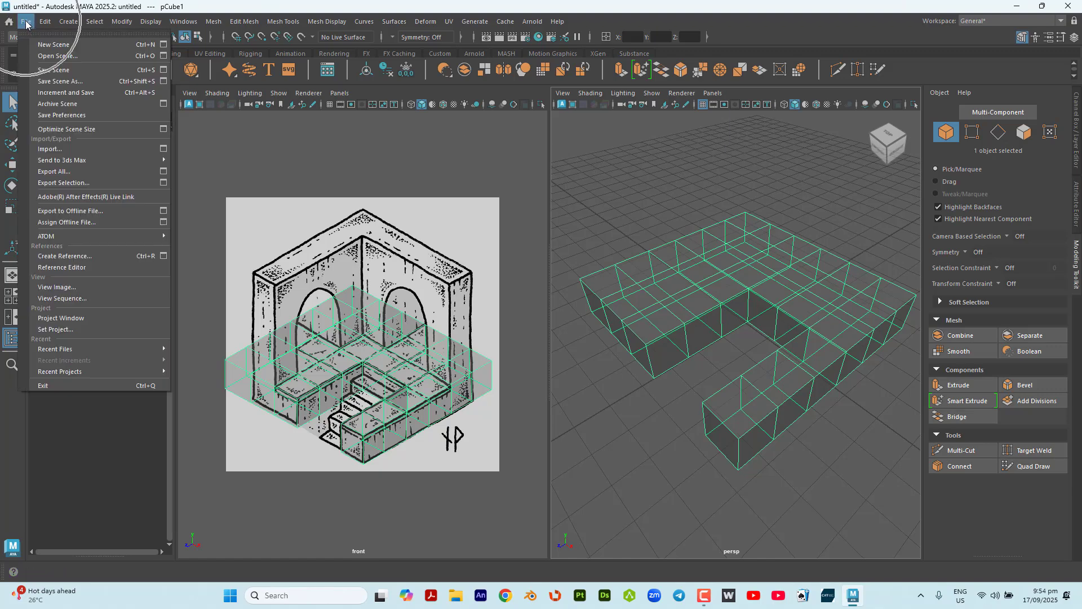
pyautogui.click(74, 70)
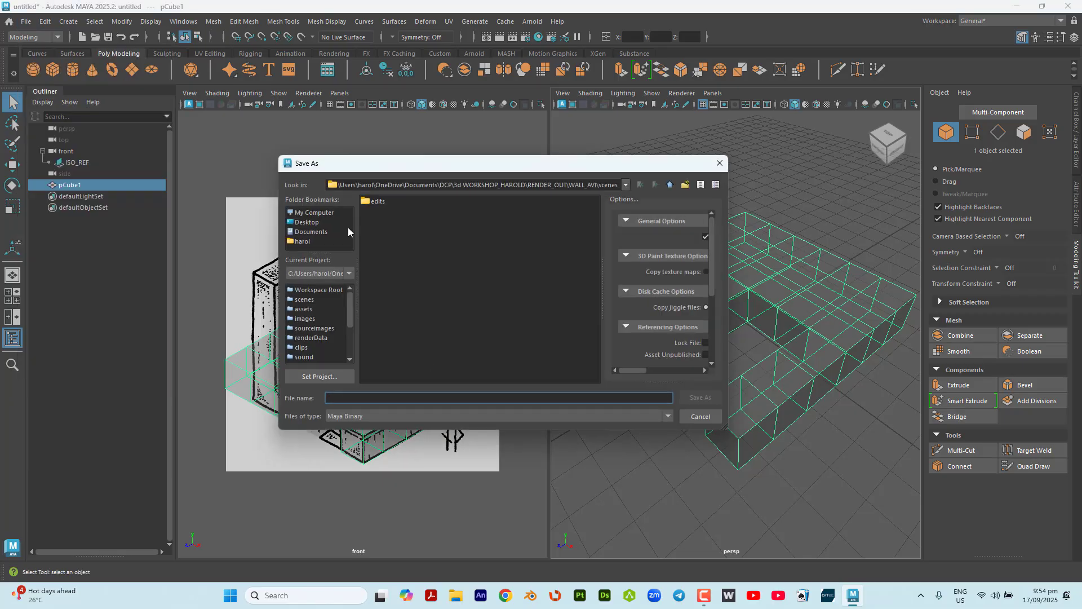
pyautogui.write('C:\\Users\\harol\\OneDrive\\Documents\\CIIT\\AY_25_26\\T1\\MA206_BRAVO_HAROLD')
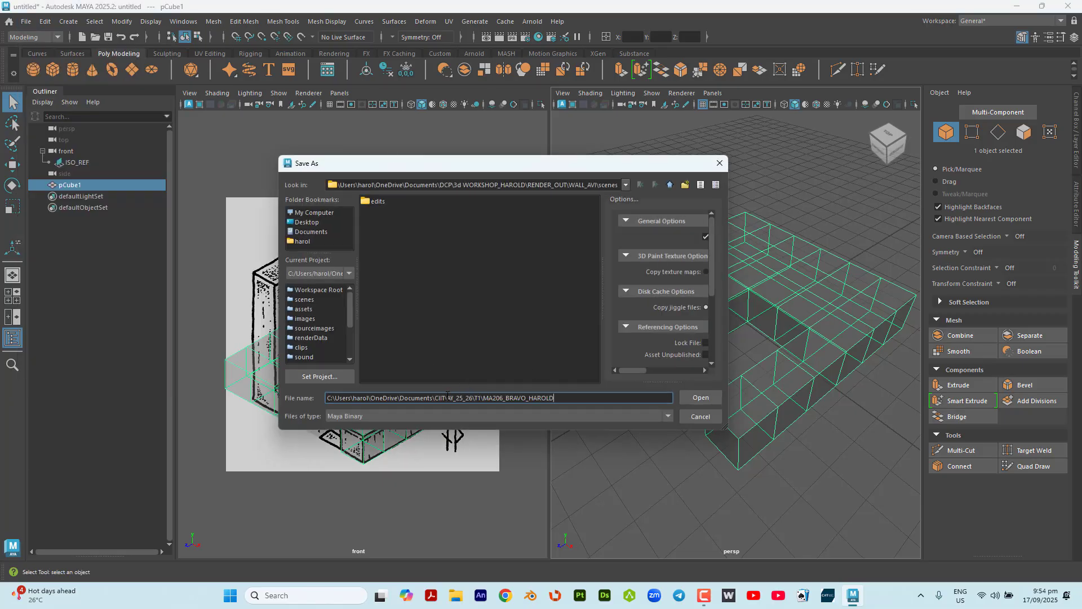
pyautogui.press('Return')
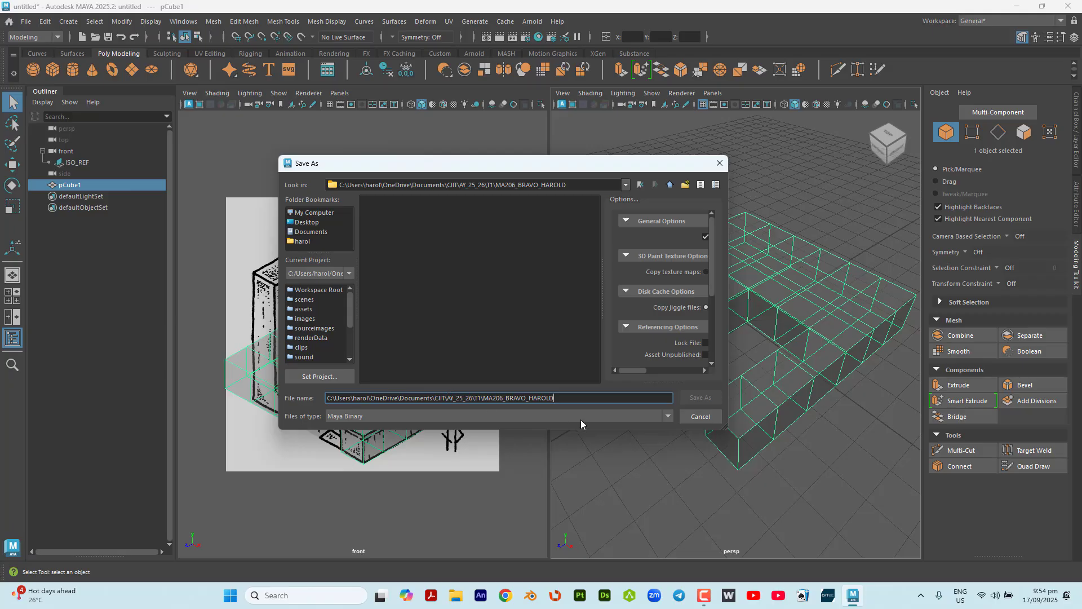
# Step: Save the scene as a Maya Binary file named ISO_WALL_ followed by the author's first name
pyautogui.hotkey('ctrl', 'a')
pyautogui.press('BackSpace')
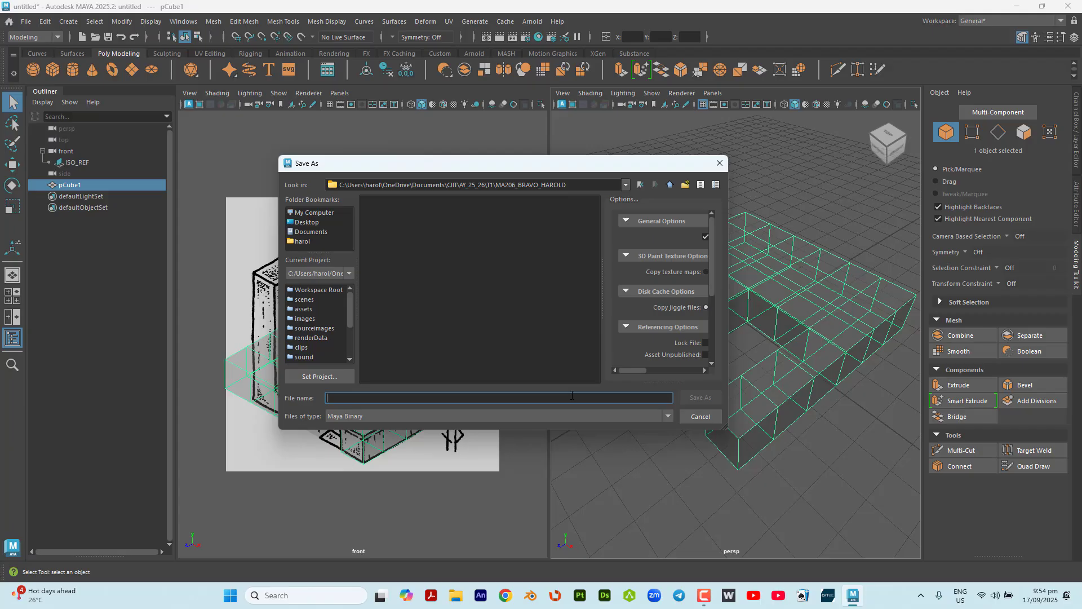
pyautogui.write('WALL_')
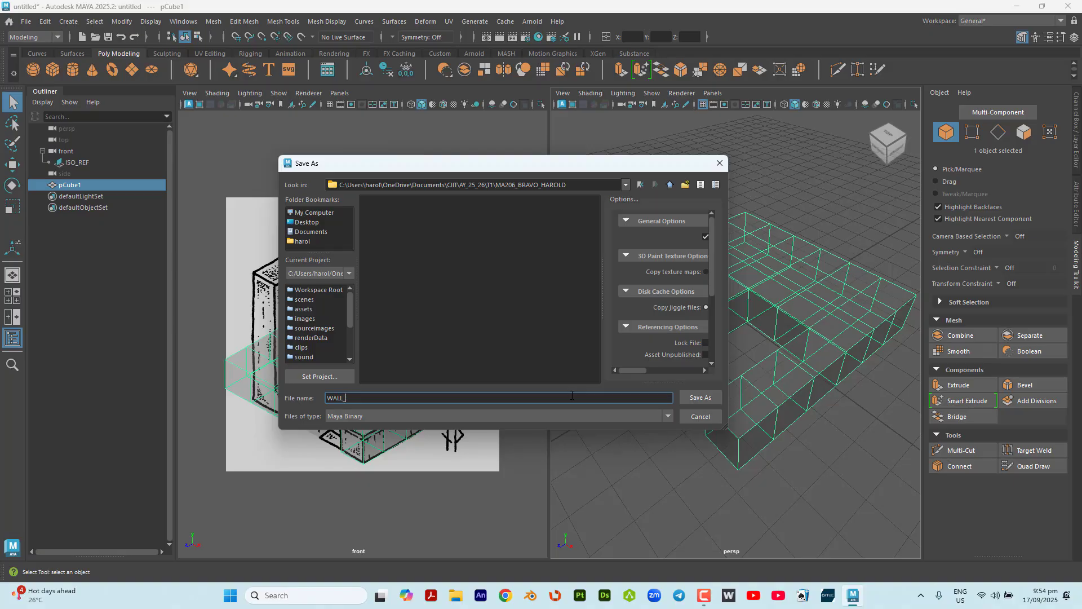
pyautogui.write('L')
pyautogui.press('BackSpace')
pyautogui.press('BackSpace')
pyautogui.press('BackSpace')
pyautogui.press('BackSpace')
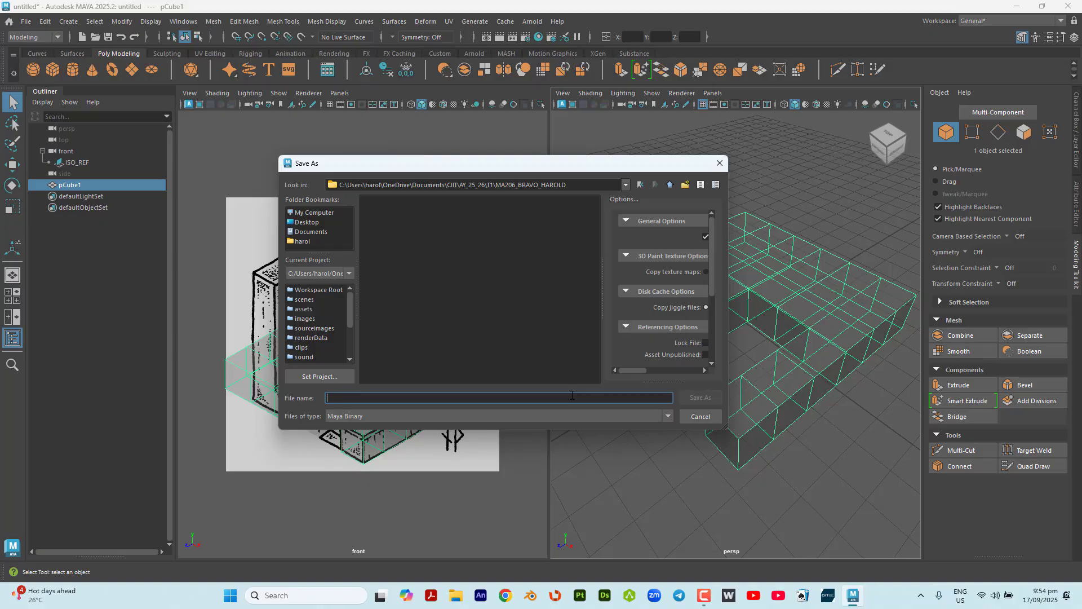
pyautogui.write('ISO_WALL_HAROLD')
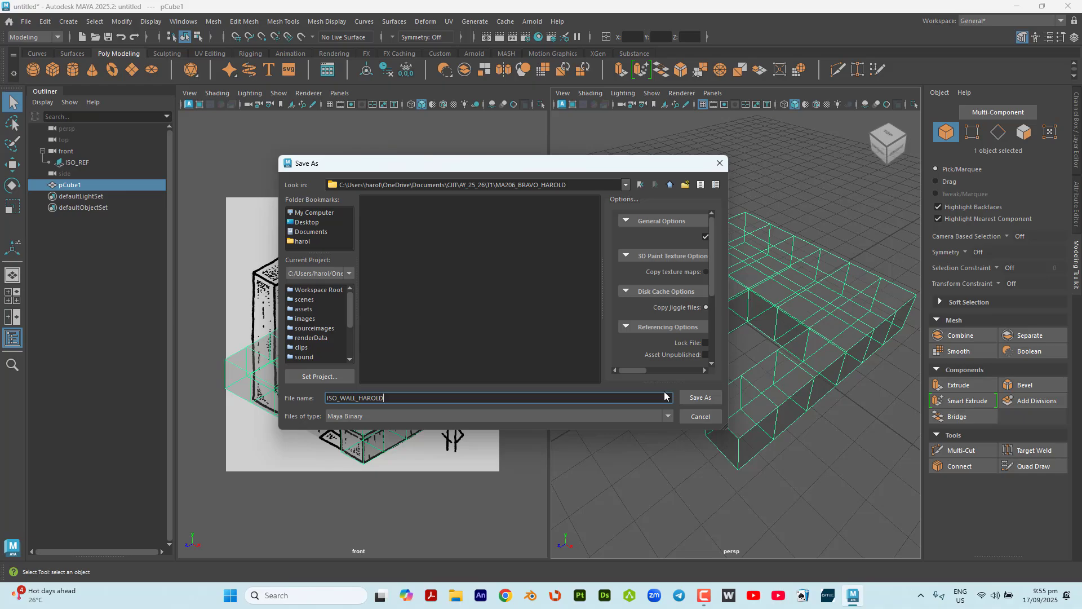
pyautogui.click(701, 397)
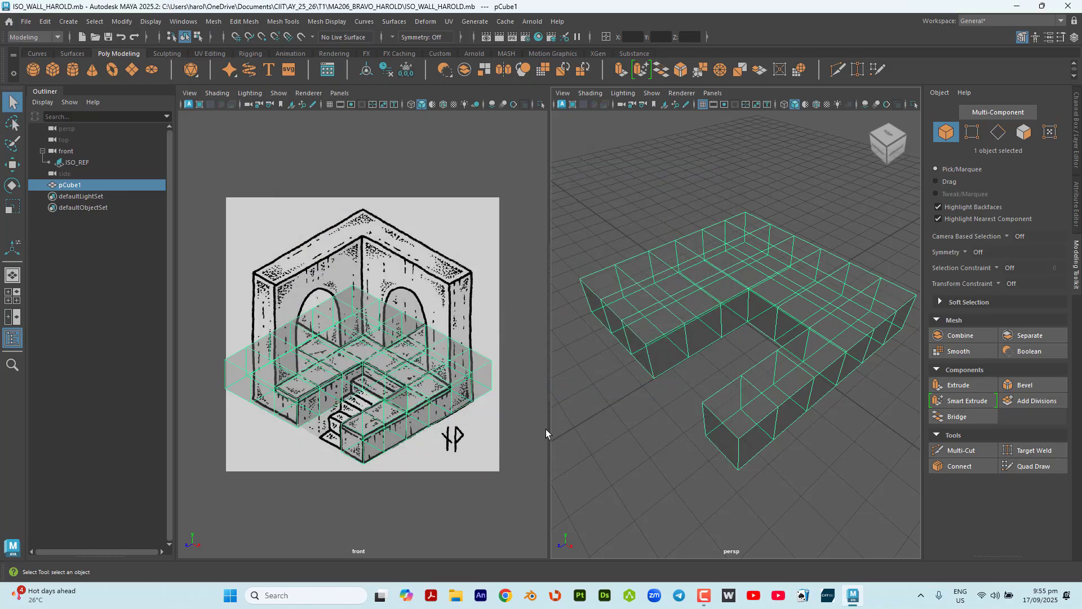
# Step: Duplicate the floor mesh by moving a clone of it along the X axis to X -17.53
pyautogui.moveTo(587, 424)
pyautogui.keyDown('alt'); pyautogui.mouseDown()
pyautogui.moveTo(614, 416)
pyautogui.moveTo(604, 420)
pyautogui.mouseUp(); pyautogui.keyUp('alt')
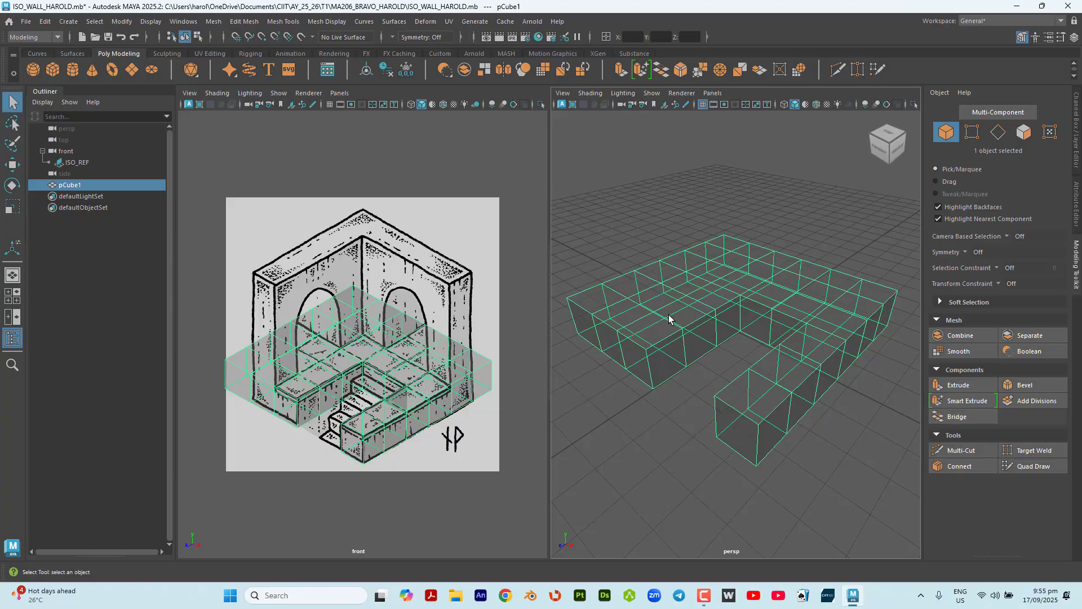
pyautogui.scroll(-2, 719, 299)
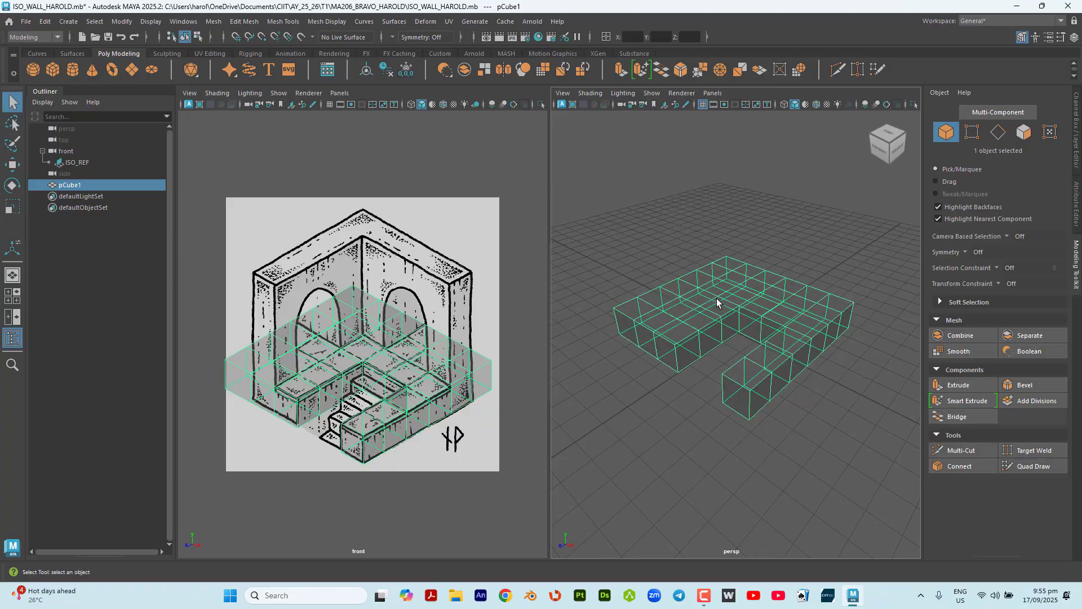
pyautogui.scroll(2, 717, 303)
pyautogui.scroll(-2, 719, 339)
pyautogui.keyDown('alt'); pyautogui.moveTo(722, 377); pyautogui.dragTo(744, 428, button='middle'); pyautogui.keyUp('alt')
pyautogui.keyDown('alt'); pyautogui.moveTo(745, 429); pyautogui.dragTo(739, 445); pyautogui.keyUp('alt')
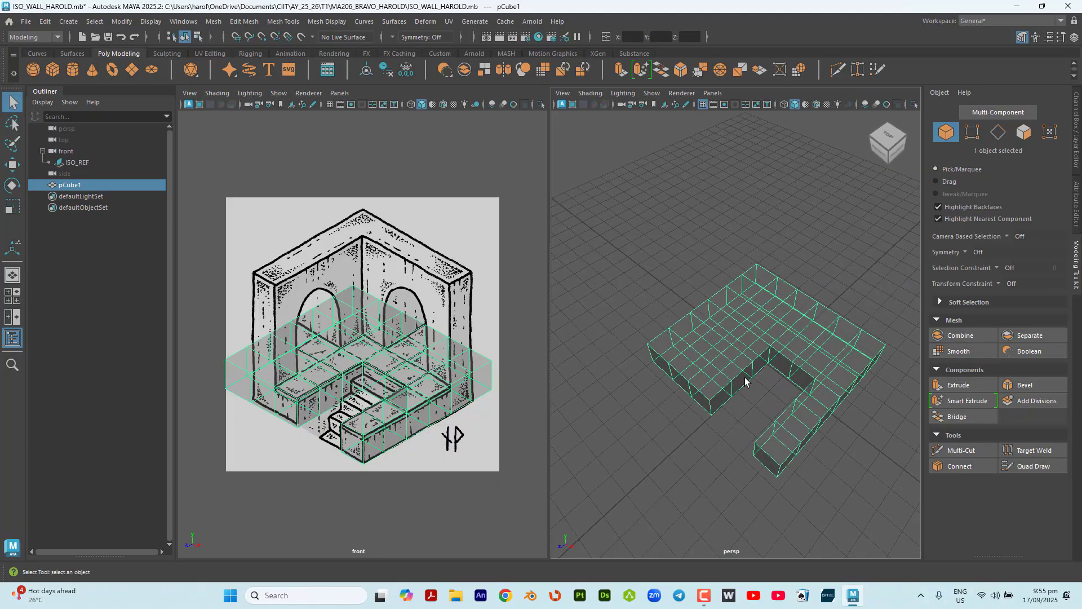
pyautogui.press('ctrl')
pyautogui.click(708, 259)
pyautogui.click(726, 334)
pyautogui.press('w')
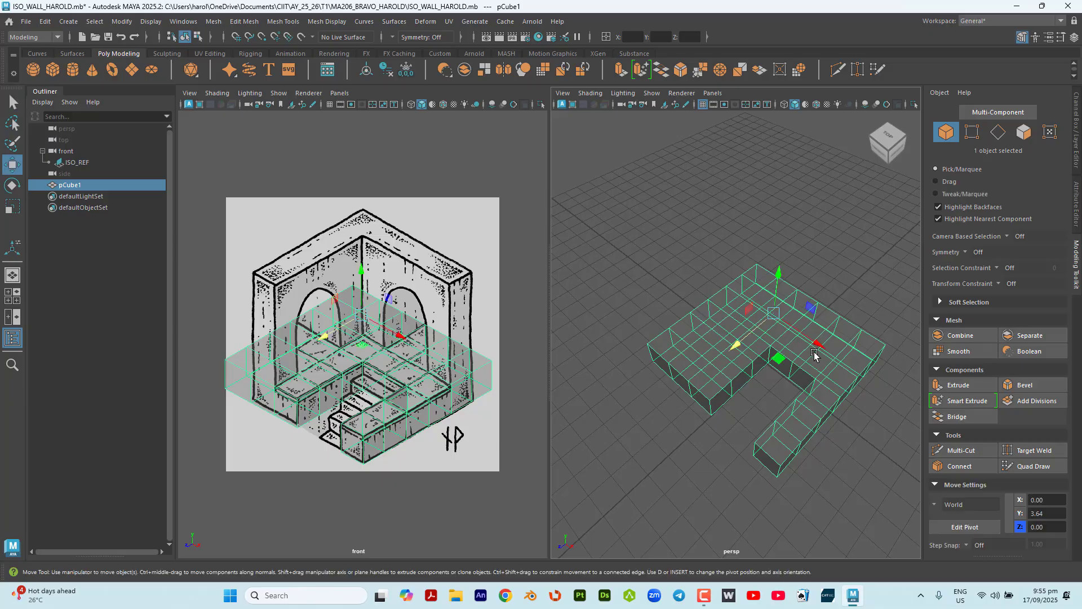
pyautogui.moveTo(816, 344)
pyautogui.keyDown('shift'); pyautogui.mouseDown()
pyautogui.moveTo(727, 299)
pyautogui.moveTo(602, 213)
pyautogui.moveTo(566, 173)
pyautogui.mouseUp(); pyautogui.keyUp('shift')
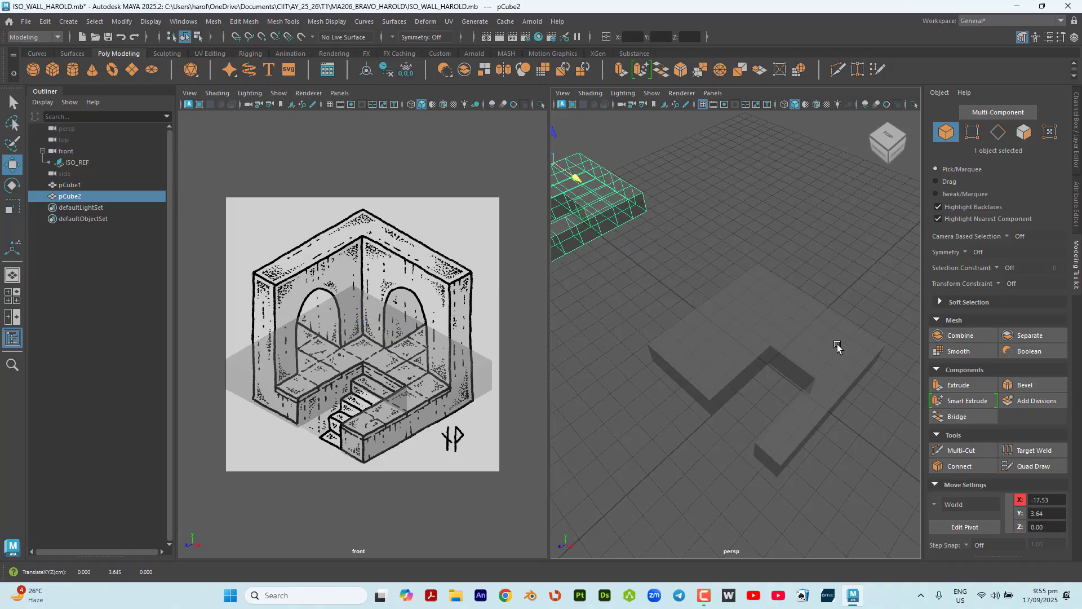
# Step: Rename the original floor mesh pCube1 to ISO_WALL_Orig
pyautogui.click(806, 351)
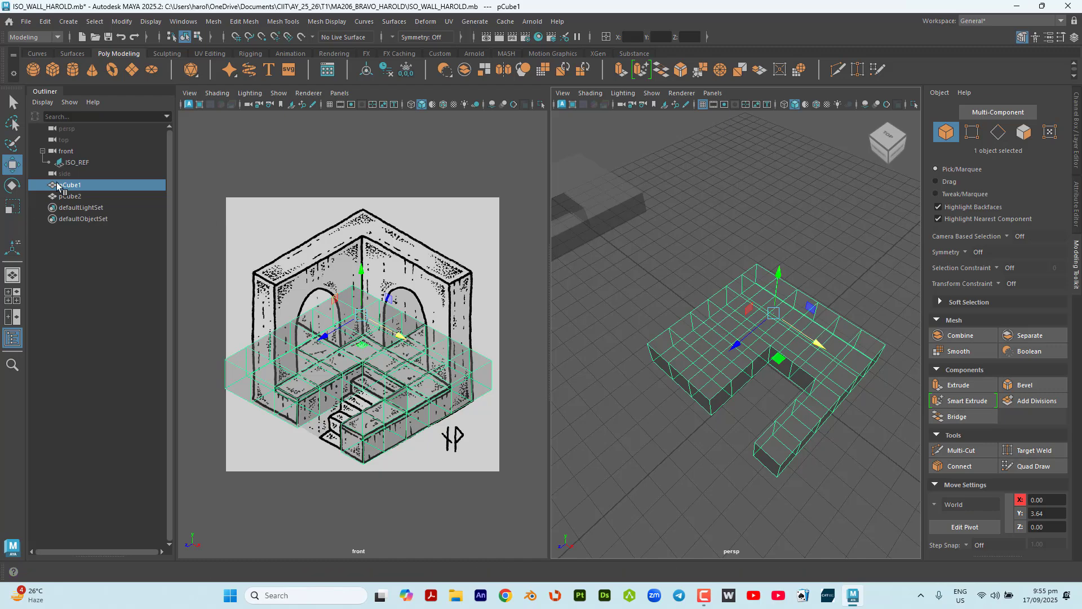
pyautogui.doubleClick(79, 187)
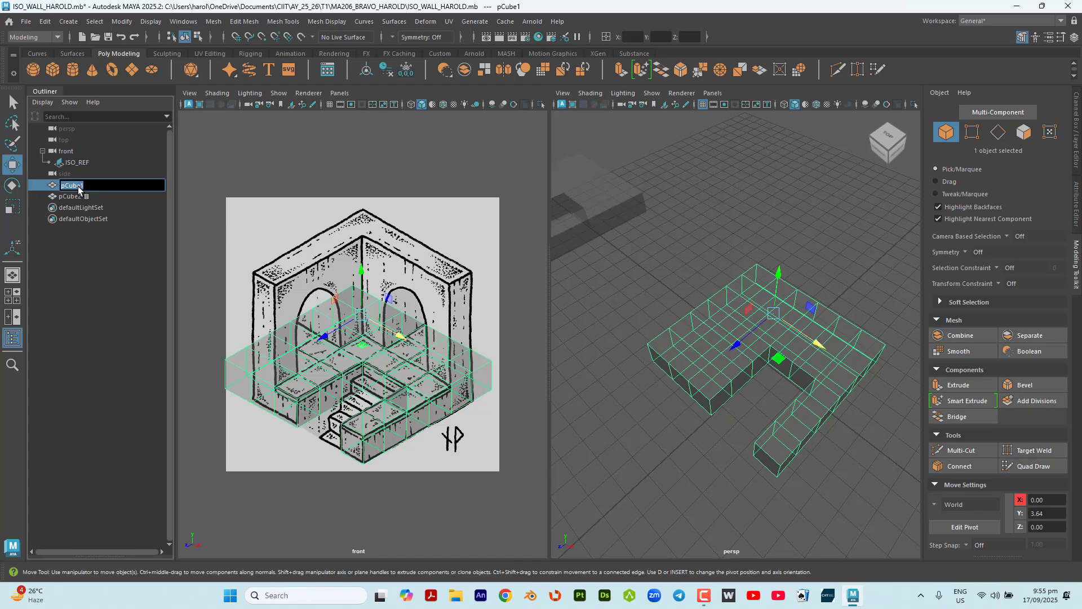
pyautogui.press('BackSpace')
pyautogui.write('IDO_WA')
pyautogui.press('BackSpace')
pyautogui.press('BackSpace')
pyautogui.press('BackSpace')
pyautogui.press('BackSpace')
pyautogui.press('BackSpace')
pyautogui.press('BackSpace')
pyautogui.press('BackSpace')
pyautogui.write('ISO_WALL_Orig')
pyautogui.press('Return')
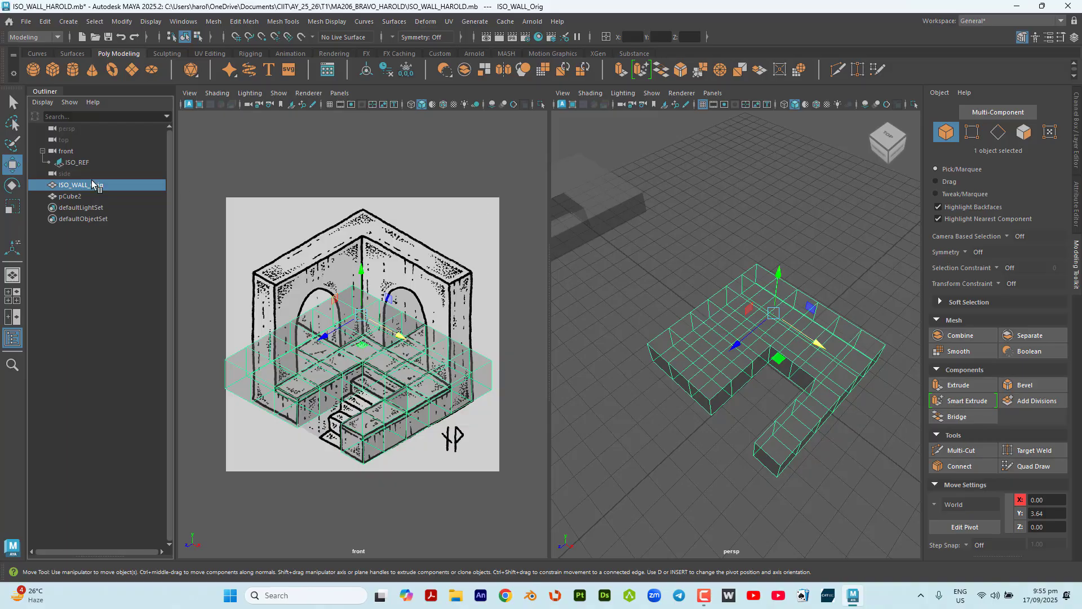
# Step: Rename the duplicated floor mesh pCube2 to FLOOR
pyautogui.click(612, 203)
pyautogui.doubleClick(67, 197)
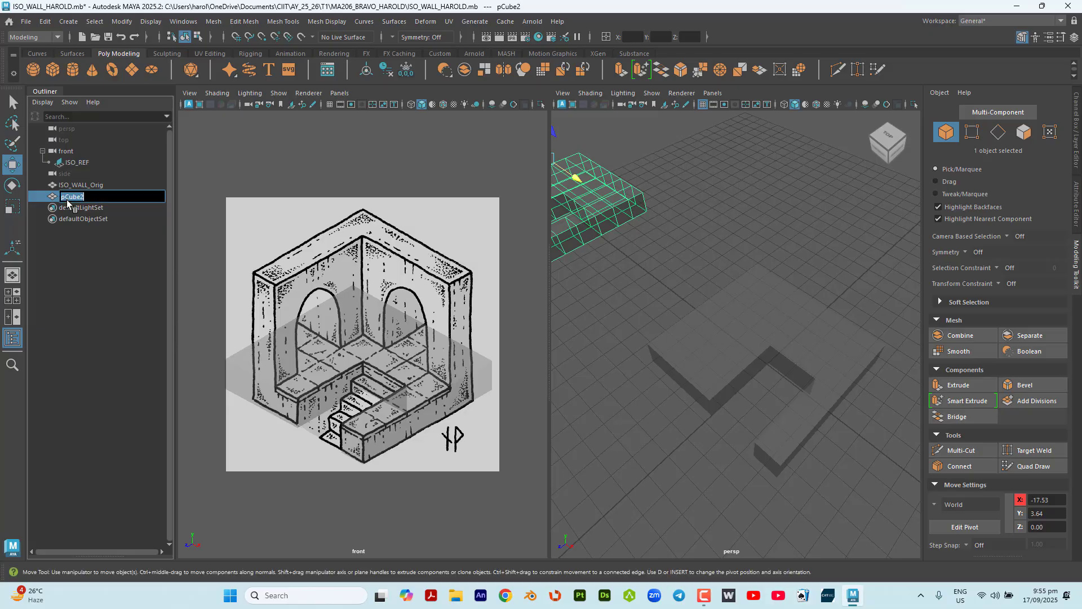
pyautogui.write('FLOOR')
pyautogui.press('Return')
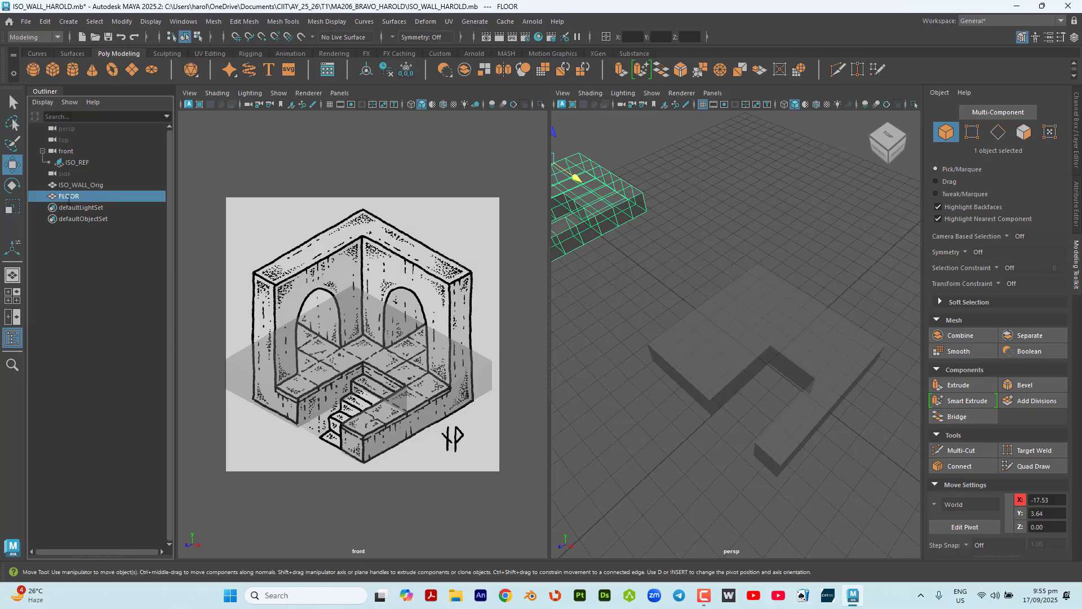
pyautogui.click(681, 275)
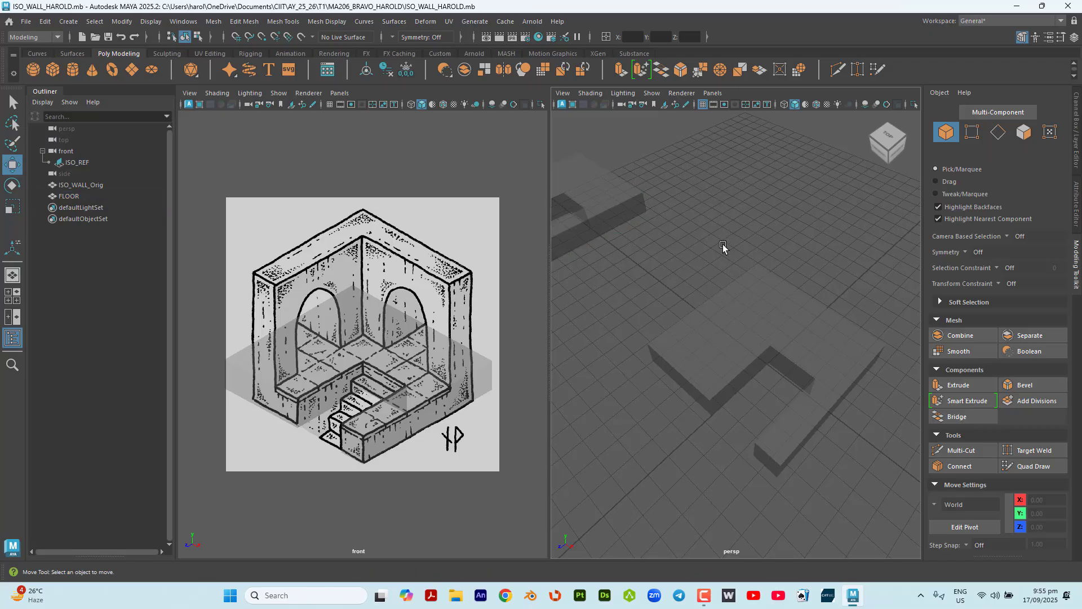
# Step: Save the scene under the new name ISO_WALL_Floor.mb as Maya Binary in the same course folder
pyautogui.scroll(-4, 716, 265)
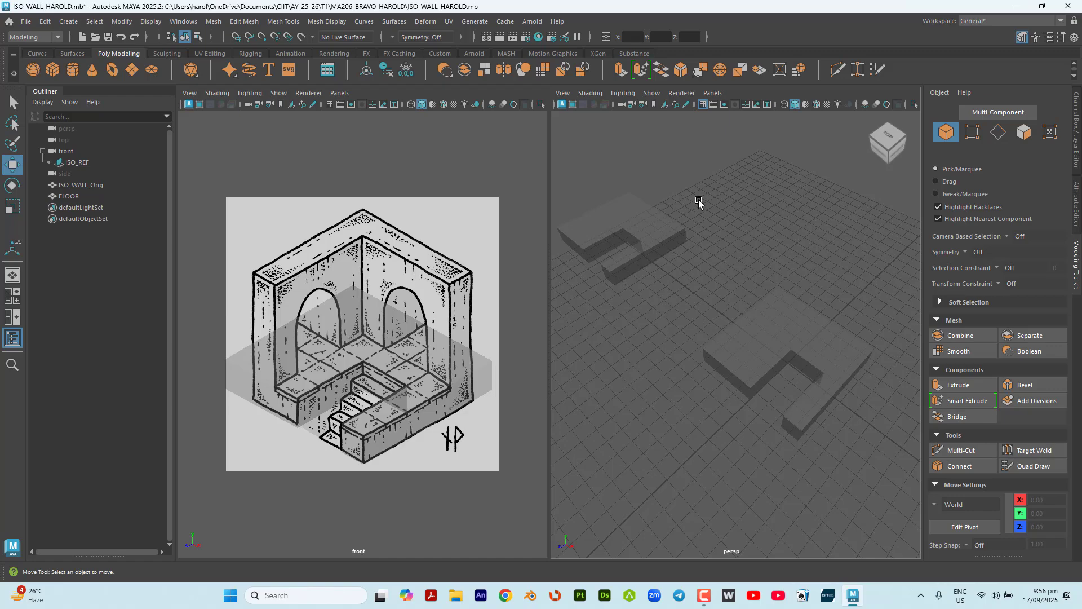
pyautogui.click(26, 21)
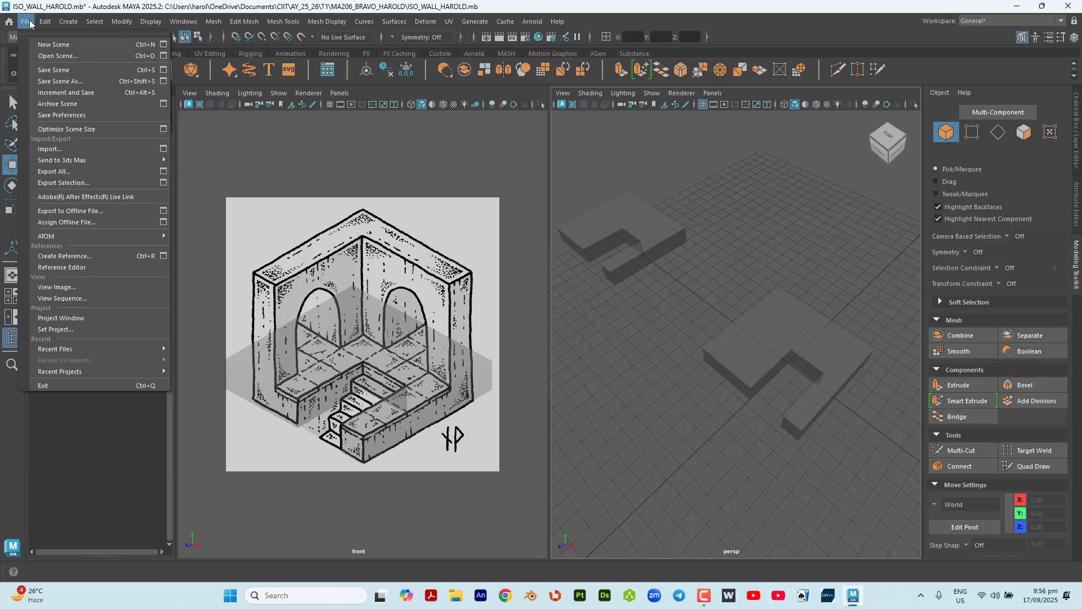
pyautogui.click(52, 81)
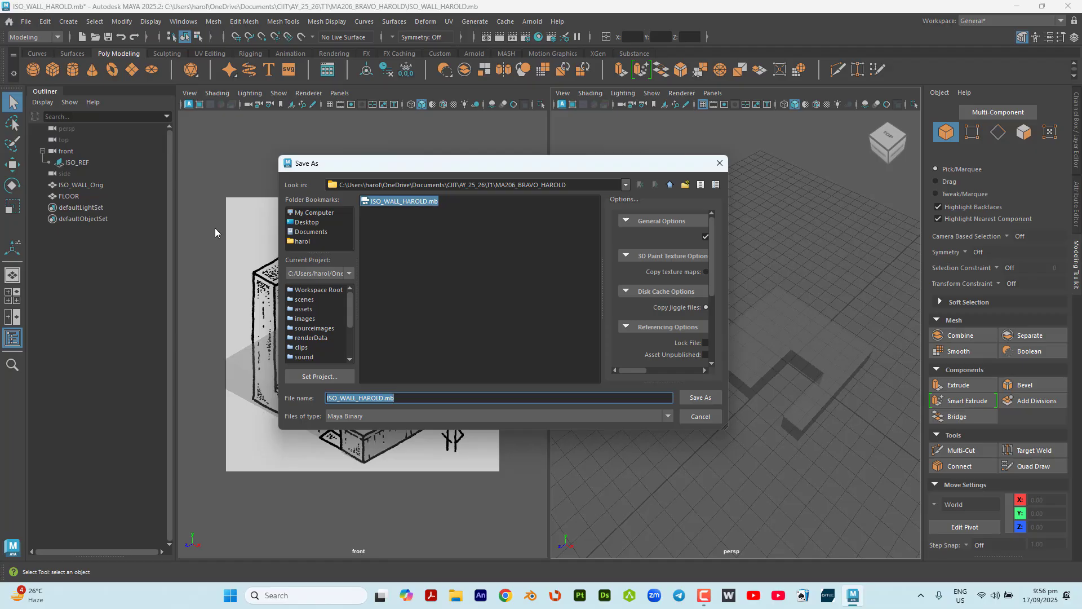
pyautogui.click(415, 204)
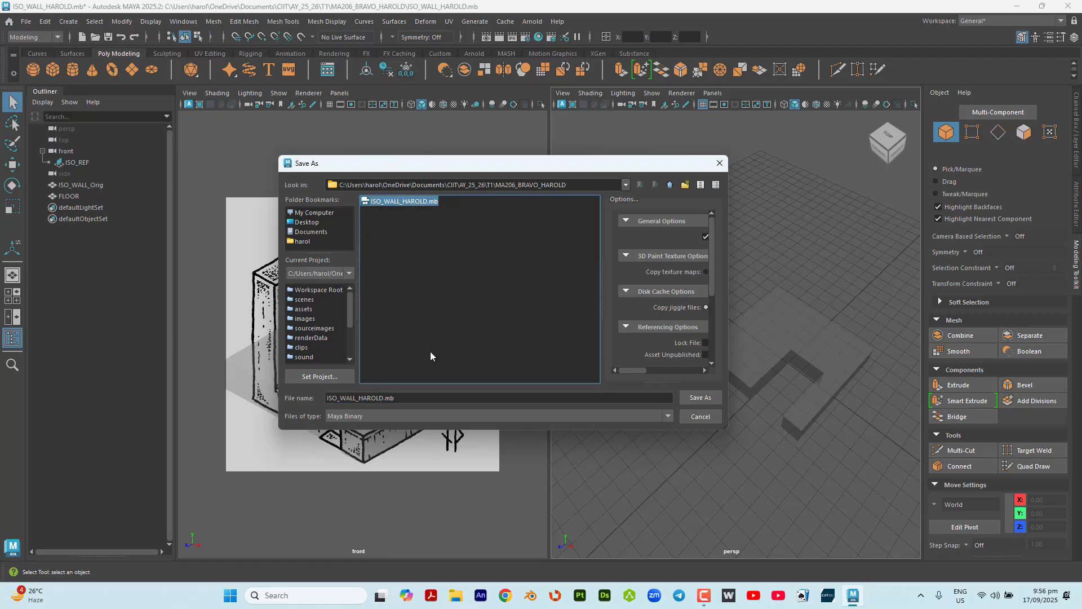
pyautogui.click(433, 398)
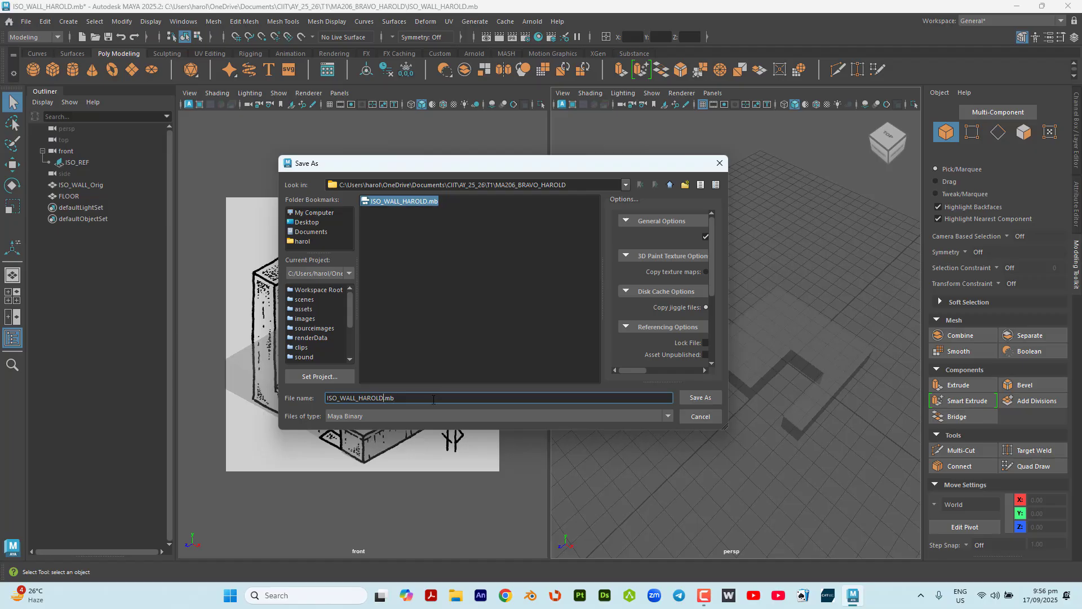
pyautogui.hotkey('shift', 'Left')
pyautogui.hotkey('shift', 'Left')
pyautogui.hotkey('shift', 'Left')
pyautogui.hotkey('shift', 'Left')
pyautogui.hotkey('shift', 'Left')
pyautogui.hotkey('shift', 'Left')
pyautogui.write('Floor')
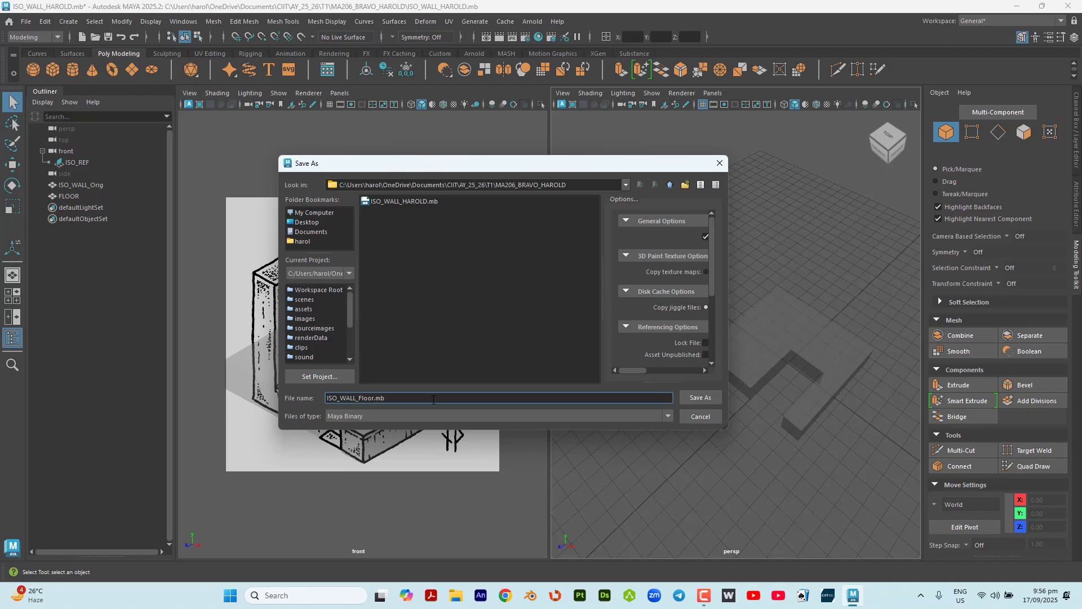
pyautogui.click(433, 399)
pyautogui.press('Return')
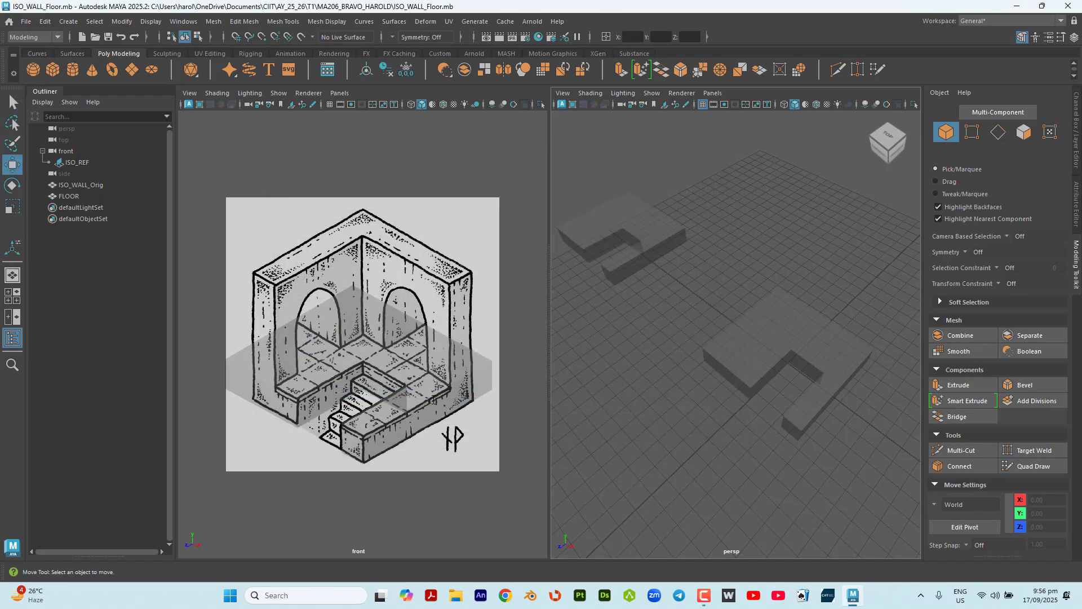
# Step: Hide the duplicate FLOOR mesh and select the remaining ISO_WALL_Orig mesh
pyautogui.press('w')
pyautogui.click(638, 212)
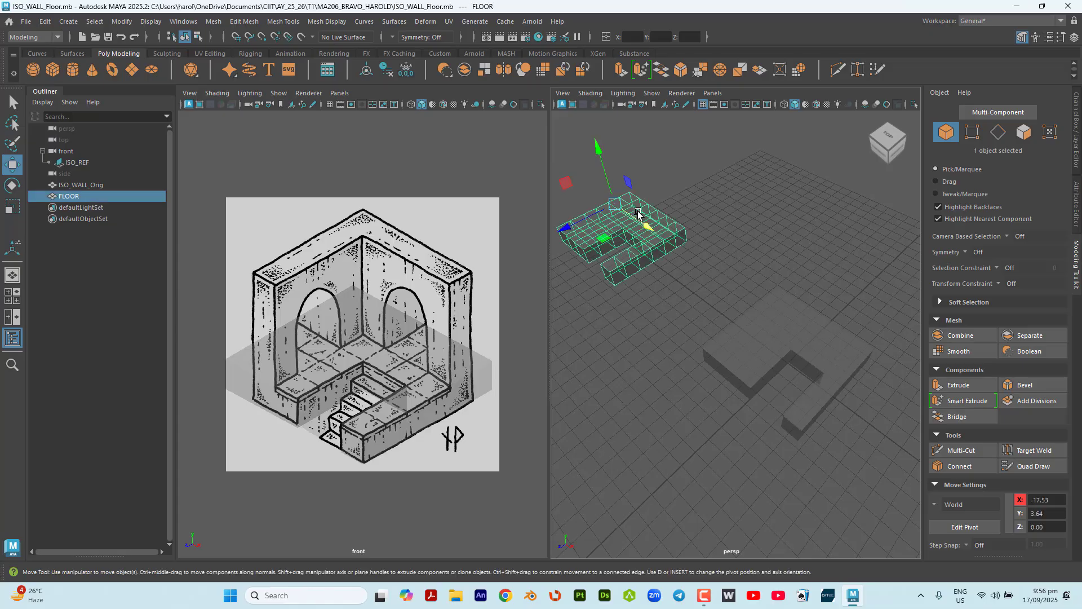
pyautogui.hotkey('ctrl', 'h')
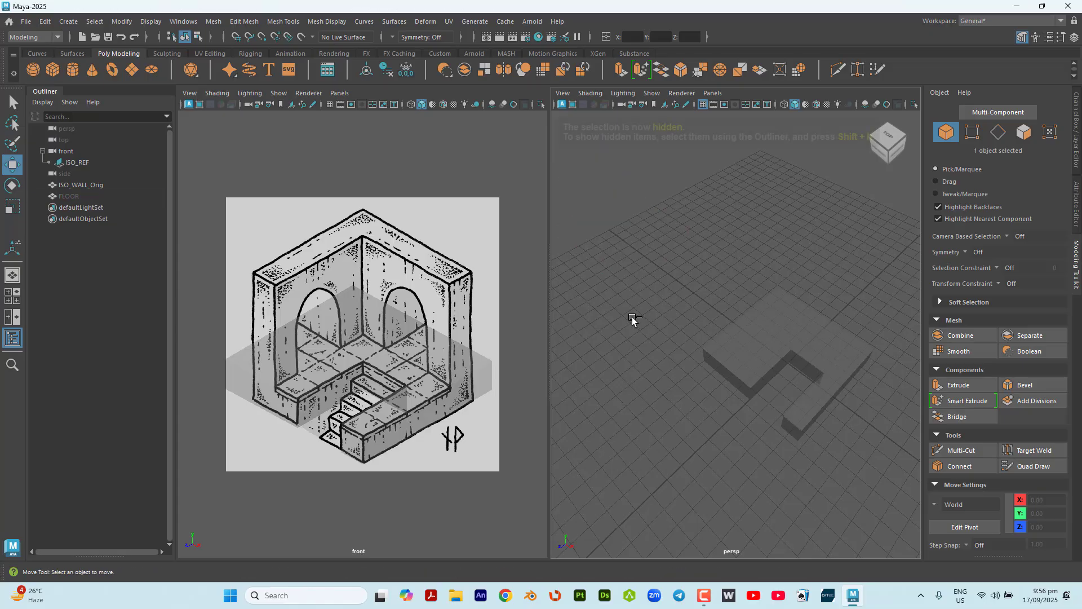
pyautogui.moveTo(681, 282); pyautogui.dragTo(839, 416)
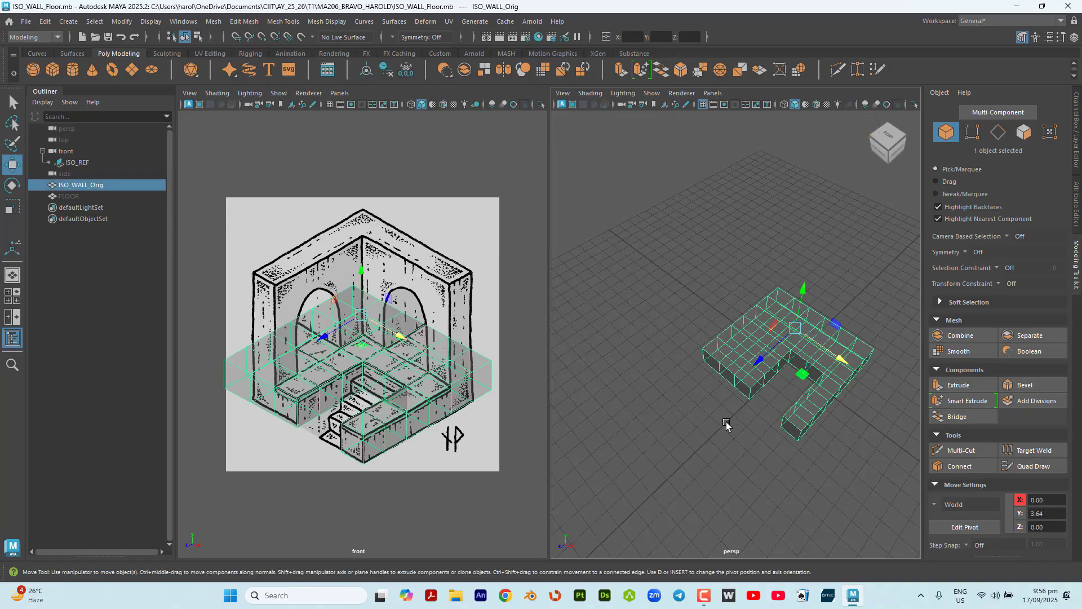
# Step: Save the scene over the existing ISO_WALL_ file that carries the author's first name, replacing it
pyautogui.click(22, 22)
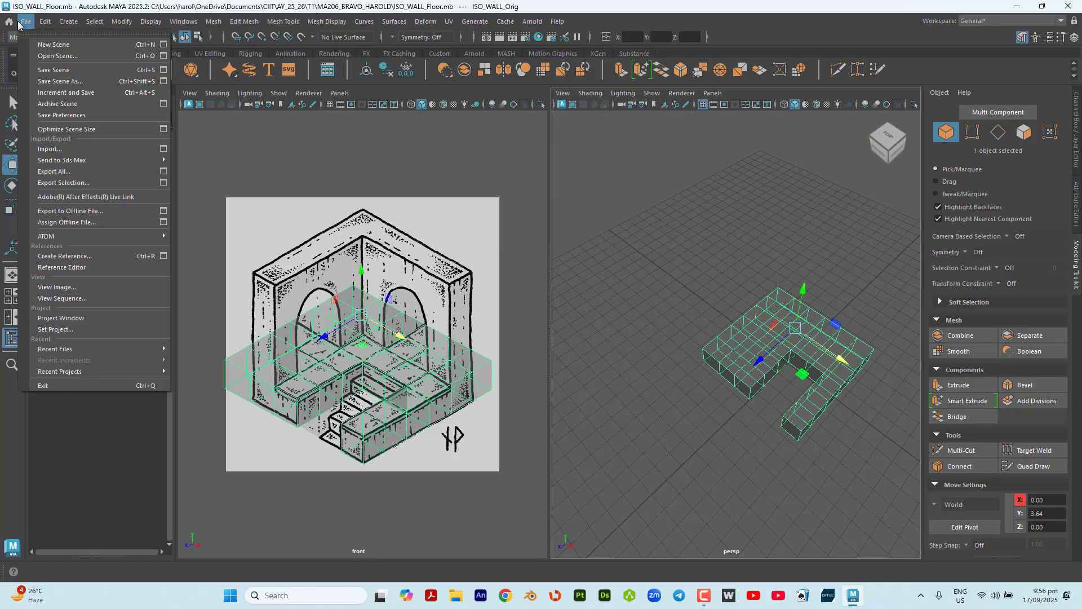
pyautogui.click(59, 81)
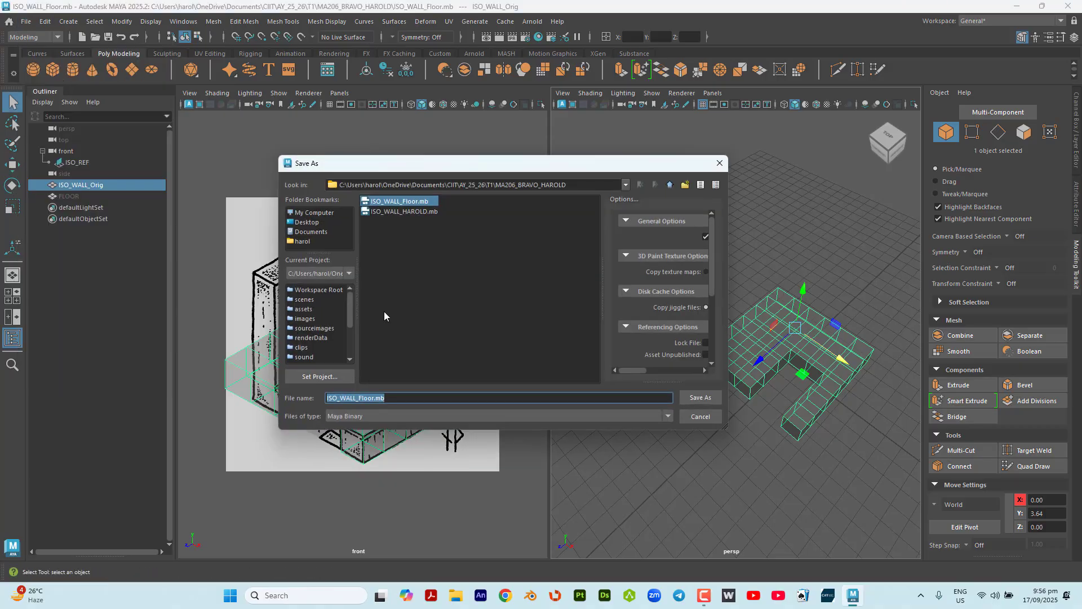
pyautogui.click(398, 212)
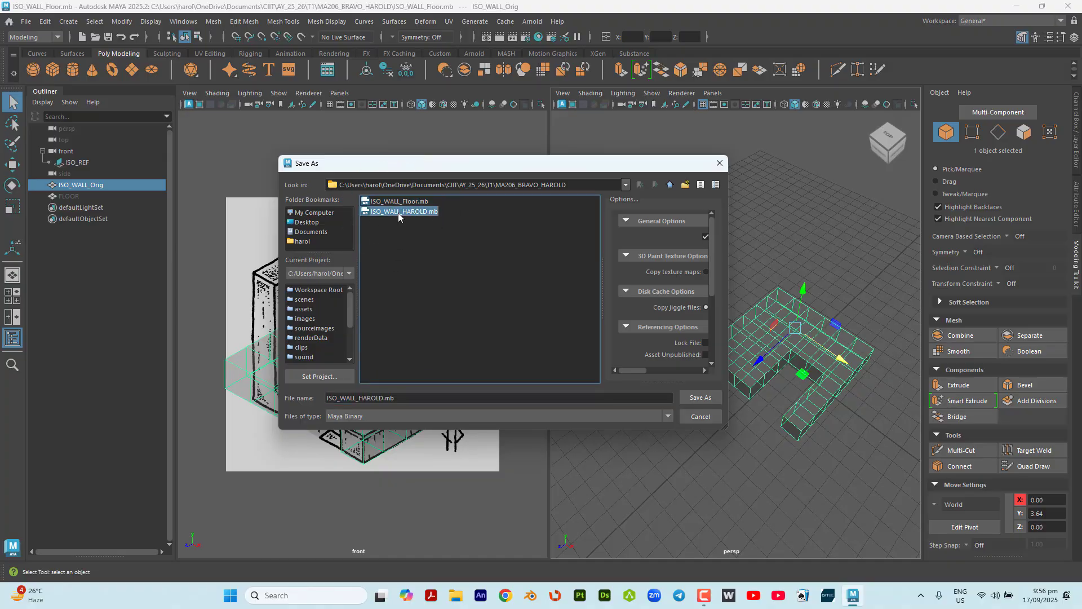
pyautogui.click(701, 398)
pyautogui.click(468, 315)
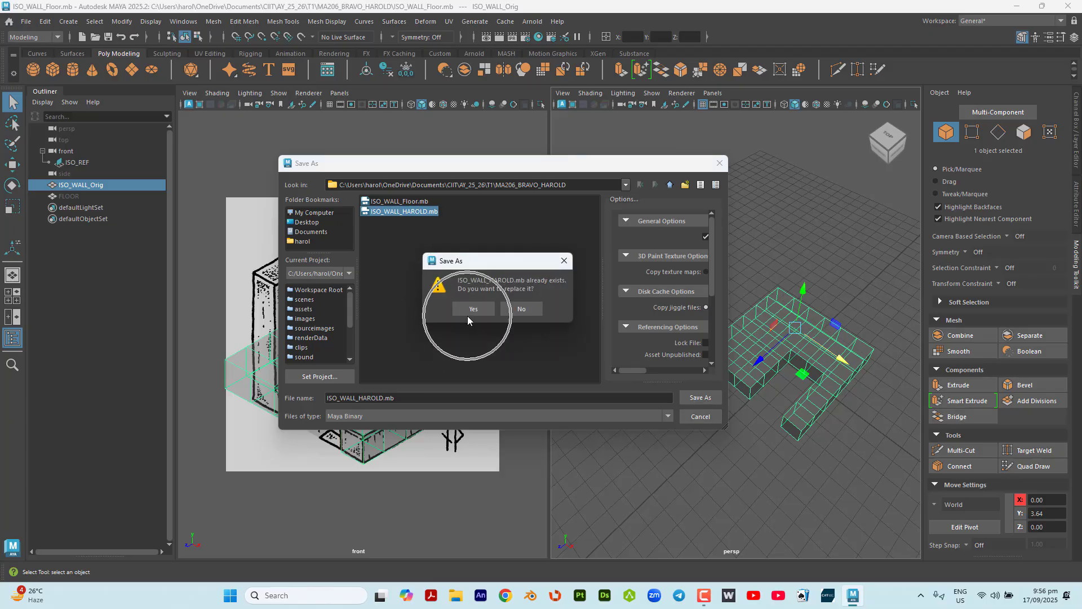
pyautogui.click(470, 309)
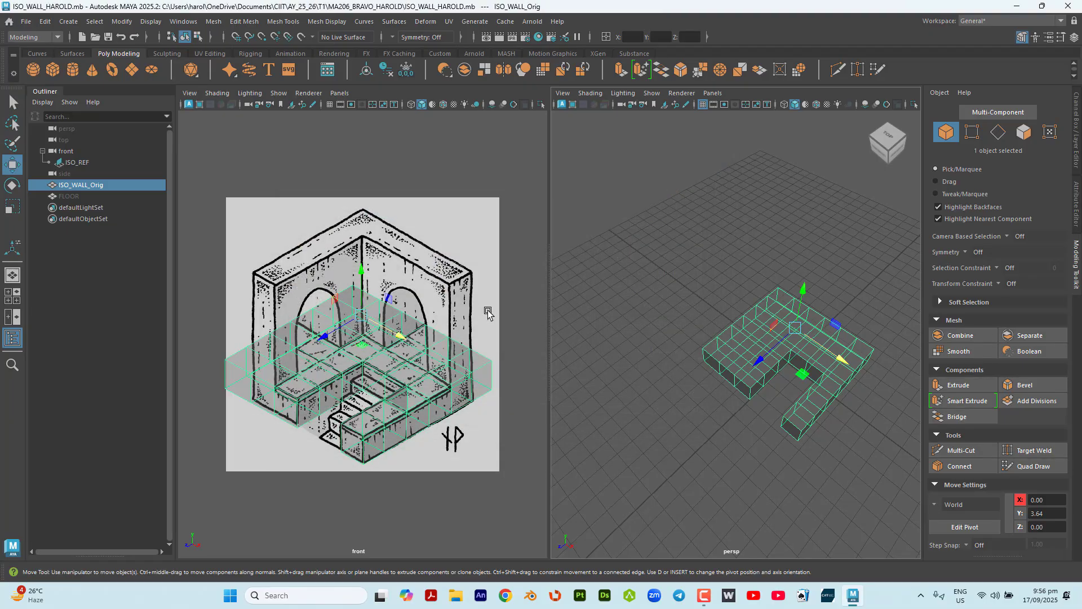
pyautogui.press('ctrl')
pyautogui.press('ctrl')
pyautogui.press('ctrl')
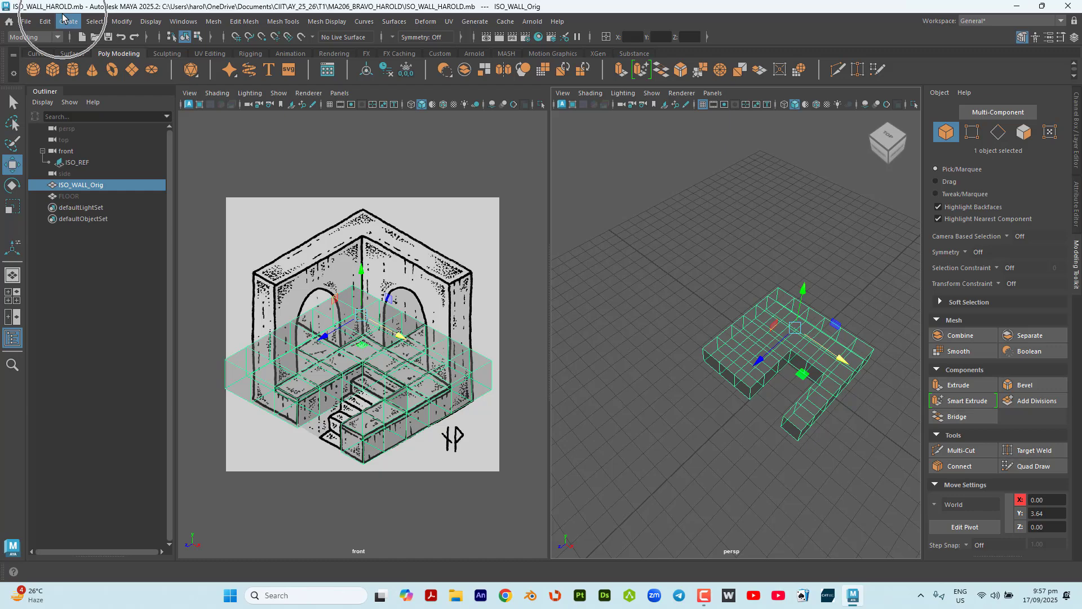
pyautogui.press('ctrl')
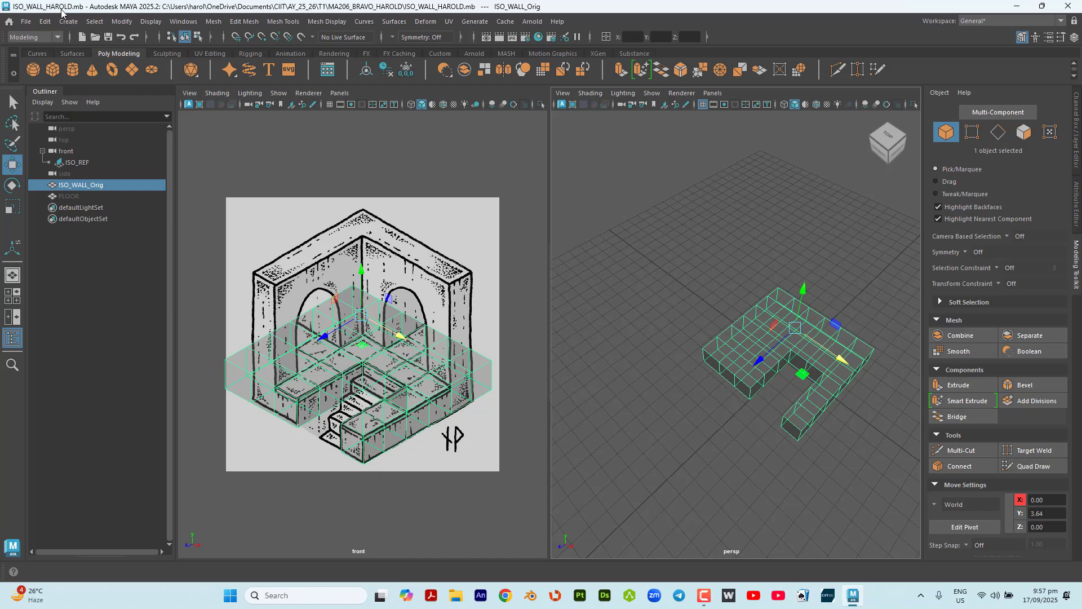
pyautogui.press('ctrl')
pyautogui.press('ctrl')
pyautogui.press('ctrl')
# Step: Switch ISO_WALL_Orig to face selection and turn off X-ray shading in the full-screen perspective view
pyautogui.moveTo(689, 455)
pyautogui.keyDown('alt'); pyautogui.mouseDown()
pyautogui.moveTo(681, 432)
pyautogui.moveTo(675, 468)
pyautogui.moveTo(685, 469)
pyautogui.mouseUp(); pyautogui.keyUp('alt')
pyautogui.scroll(5, 685, 436)
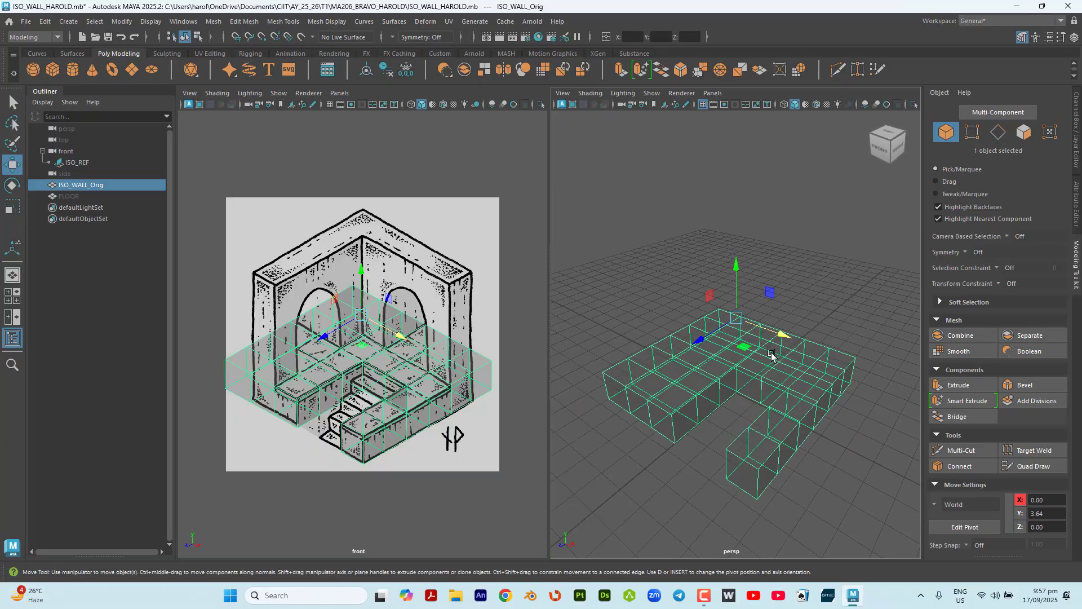
pyautogui.click(1025, 133)
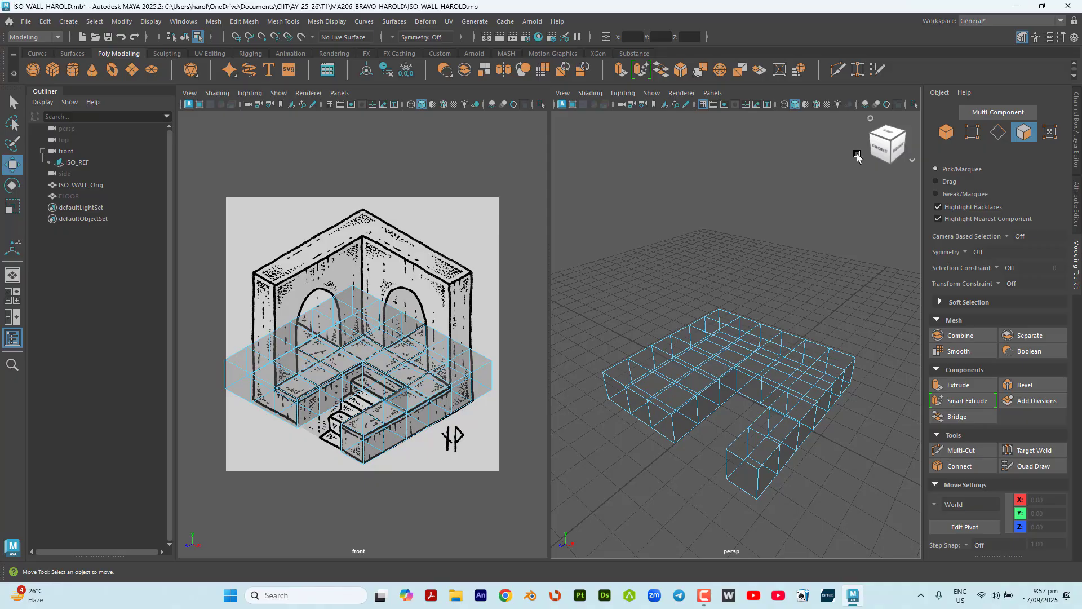
pyautogui.hotkey('ctrl', 'space')
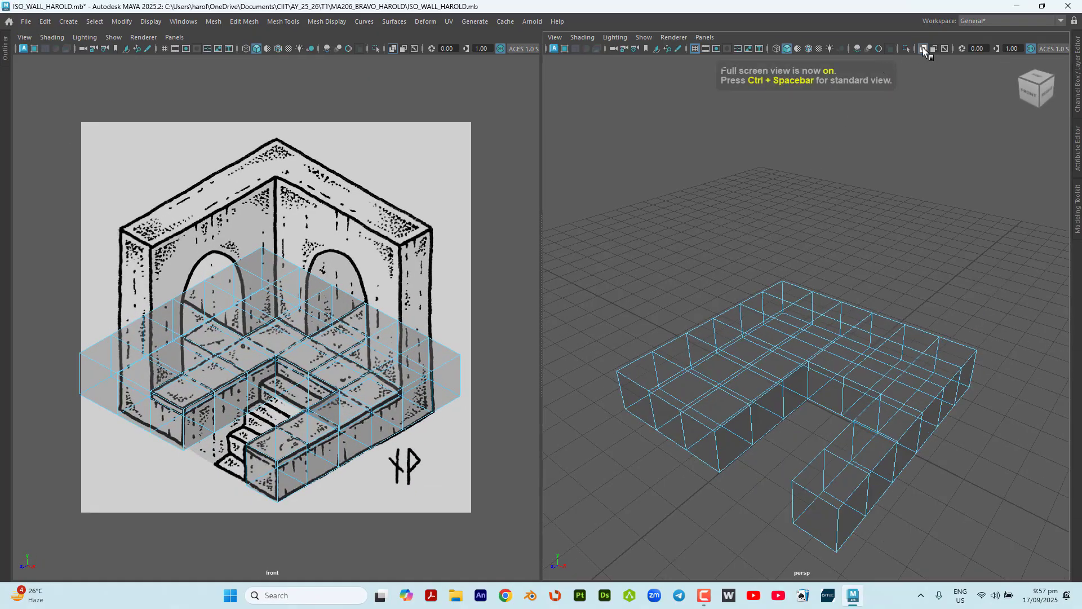
pyautogui.click(925, 49)
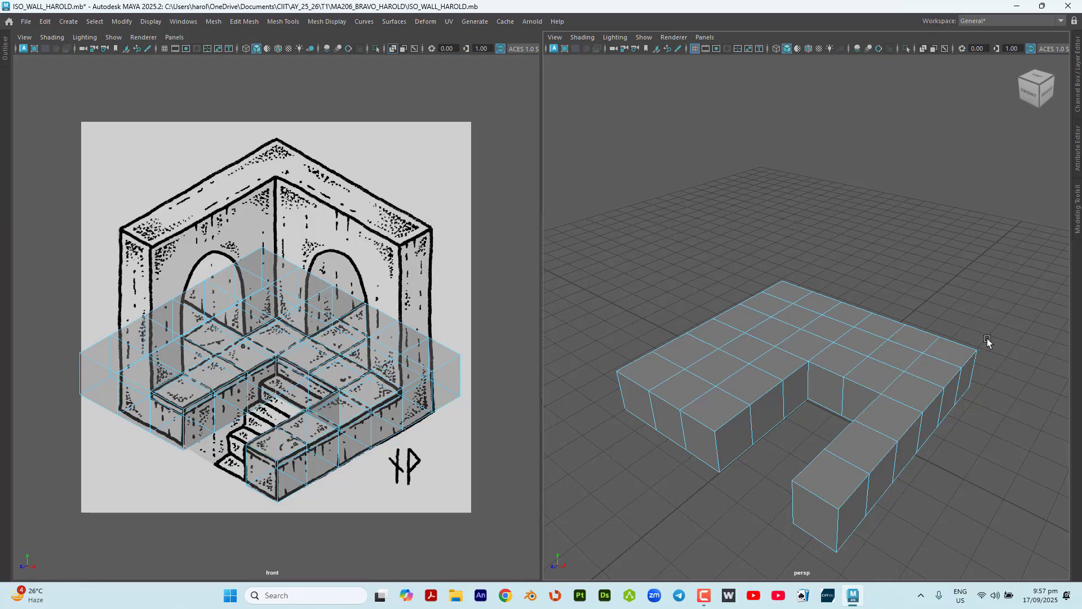
pyautogui.click(918, 386)
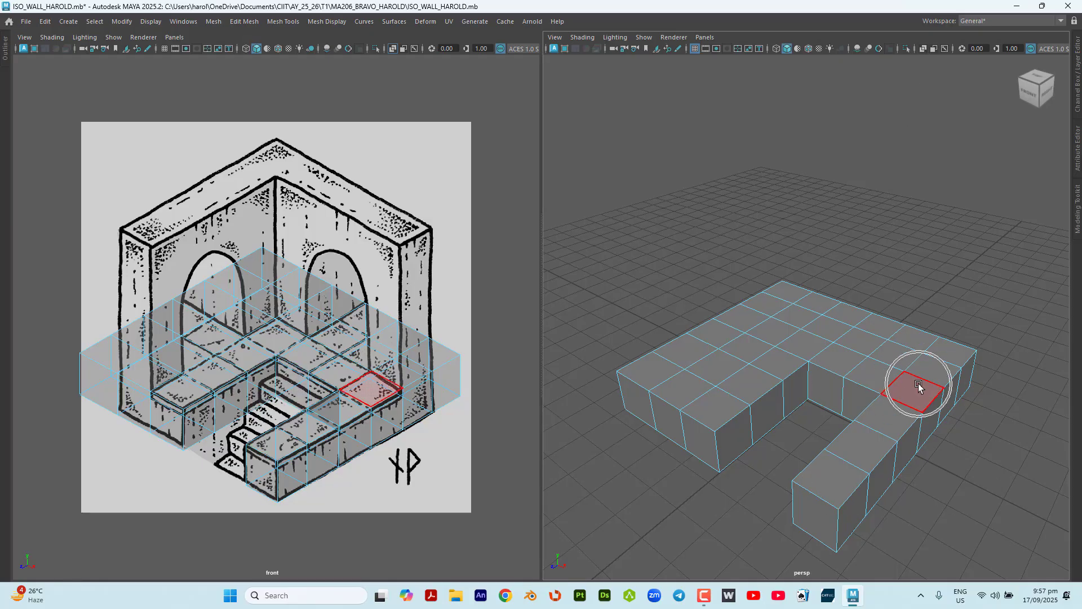
pyautogui.click(941, 370)
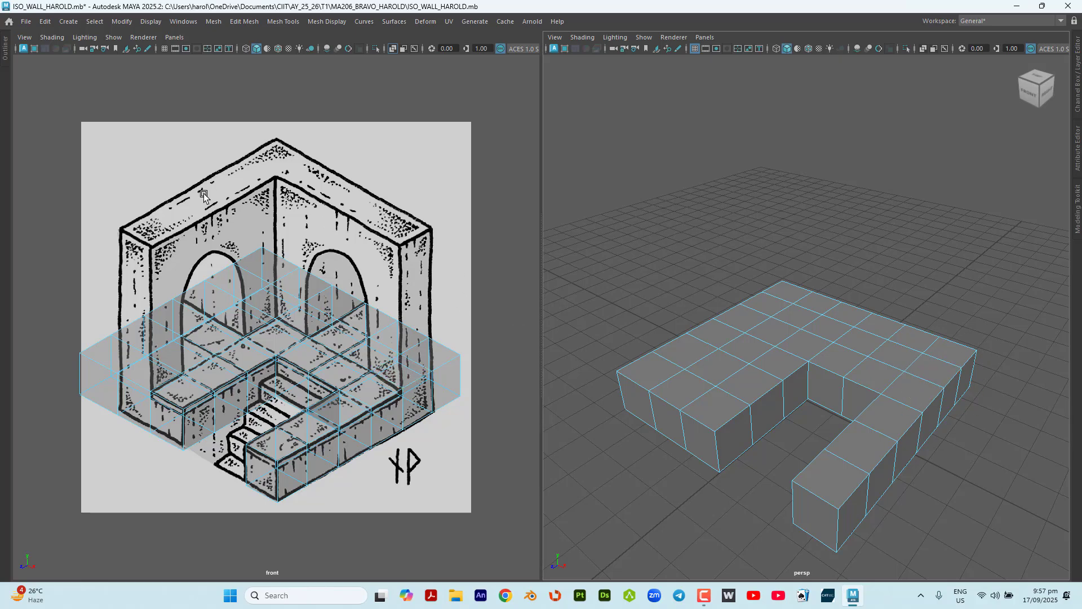
pyautogui.click(935, 372)
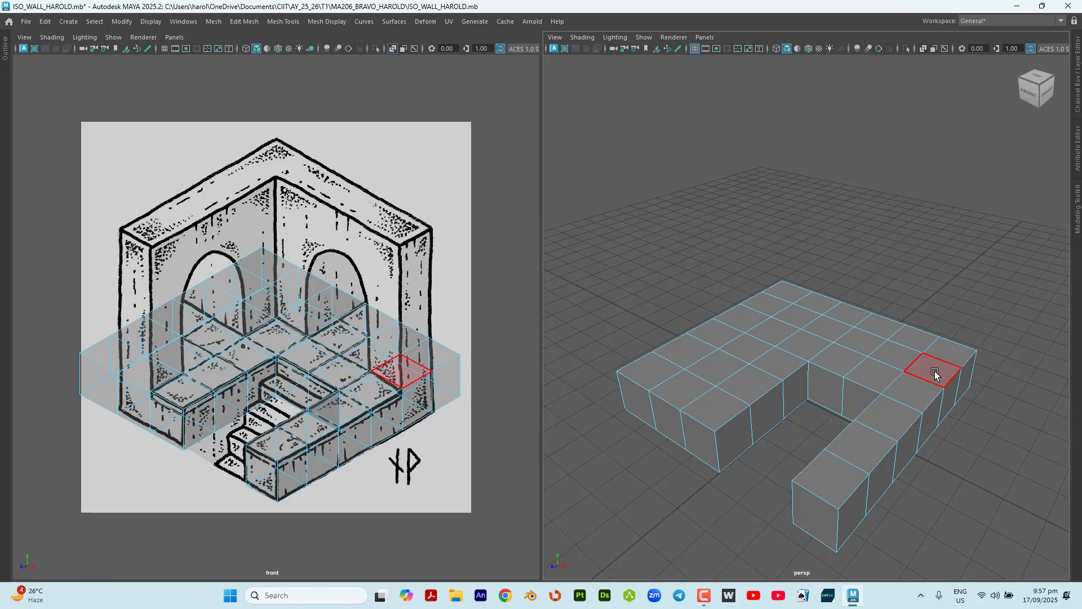
pyautogui.click(935, 374)
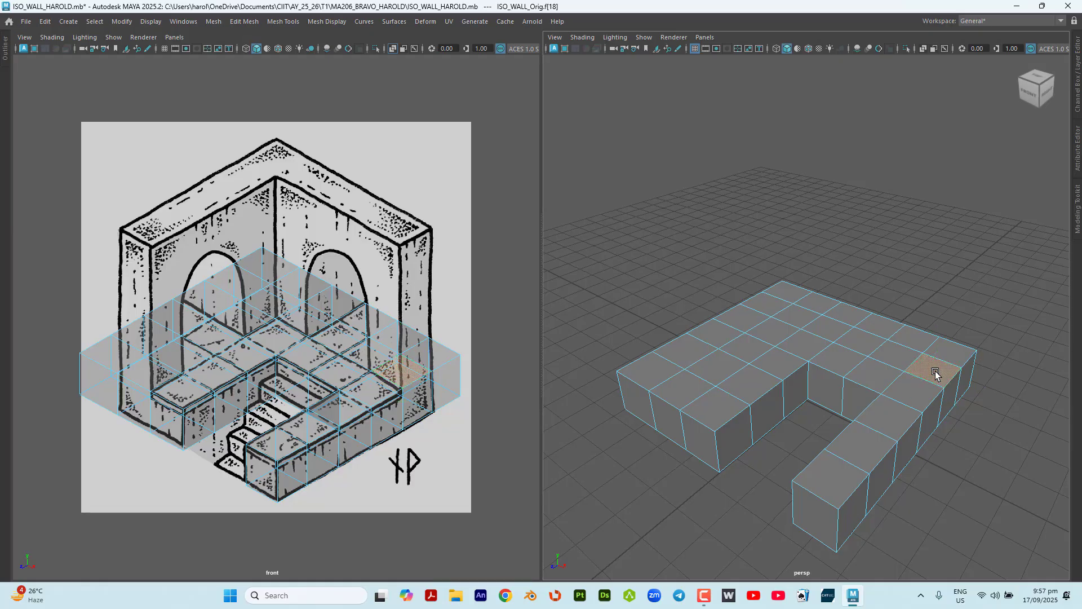
pyautogui.click(982, 448)
# Step: Extrude five top faces upward into pillars, three at the inner back corner and one near each wall end, with Local Translate Z about 4.77
pyautogui.click(936, 374)
pyautogui.keyDown('shift'); pyautogui.click(829, 331); pyautogui.keyUp('shift')
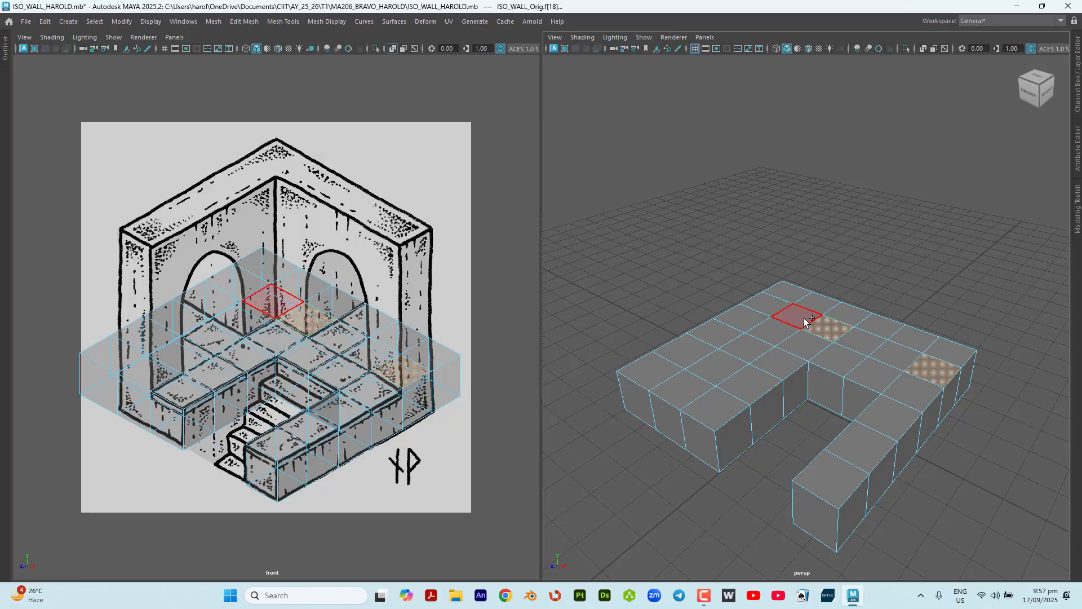
pyautogui.keyDown('shift'); pyautogui.click(805, 320); pyautogui.keyUp('shift')
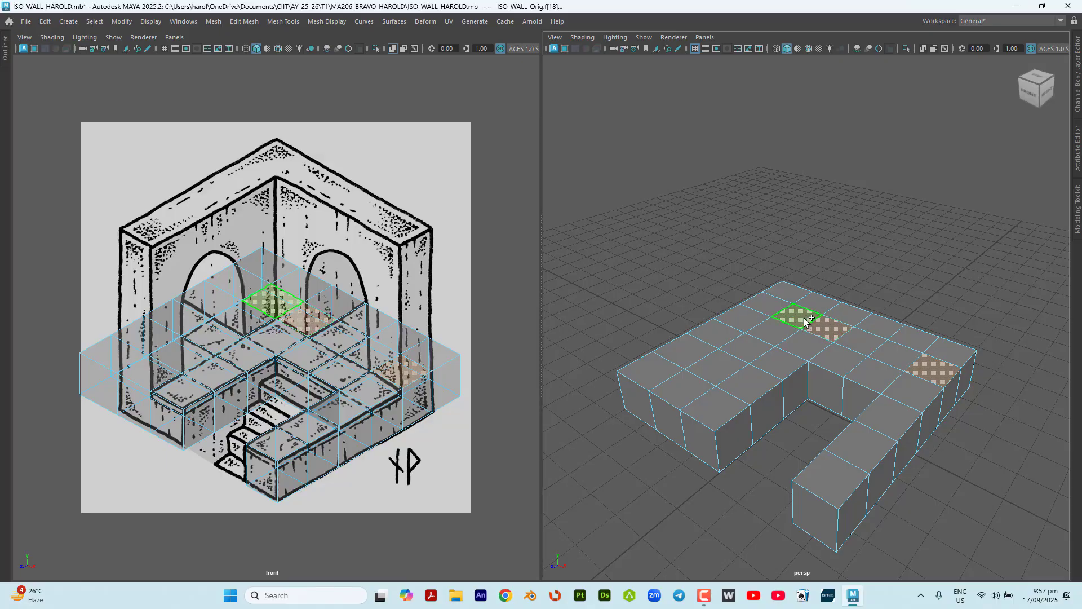
pyautogui.keyDown('shift'); pyautogui.click(780, 334); pyautogui.keyUp('shift')
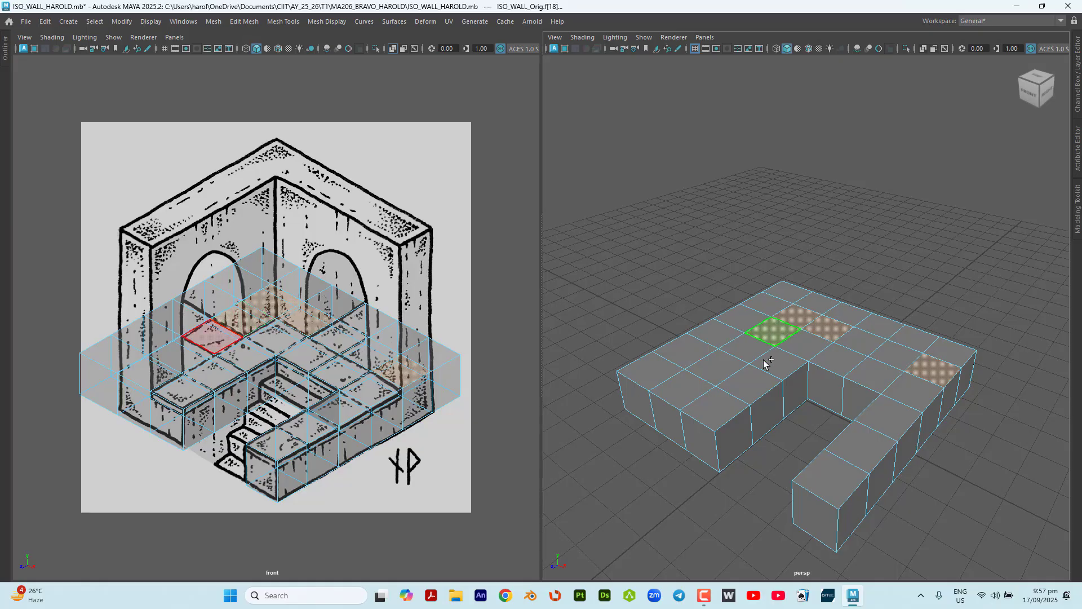
pyautogui.keyDown('shift'); pyautogui.click(675, 393); pyautogui.keyUp('shift')
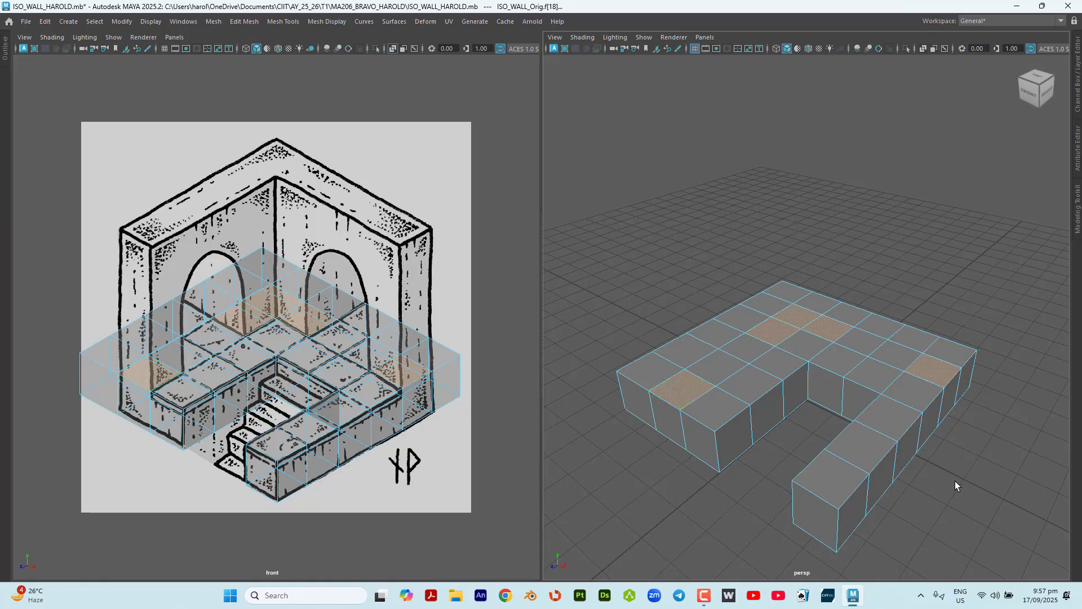
pyautogui.hotkey('ctrl', 'e')
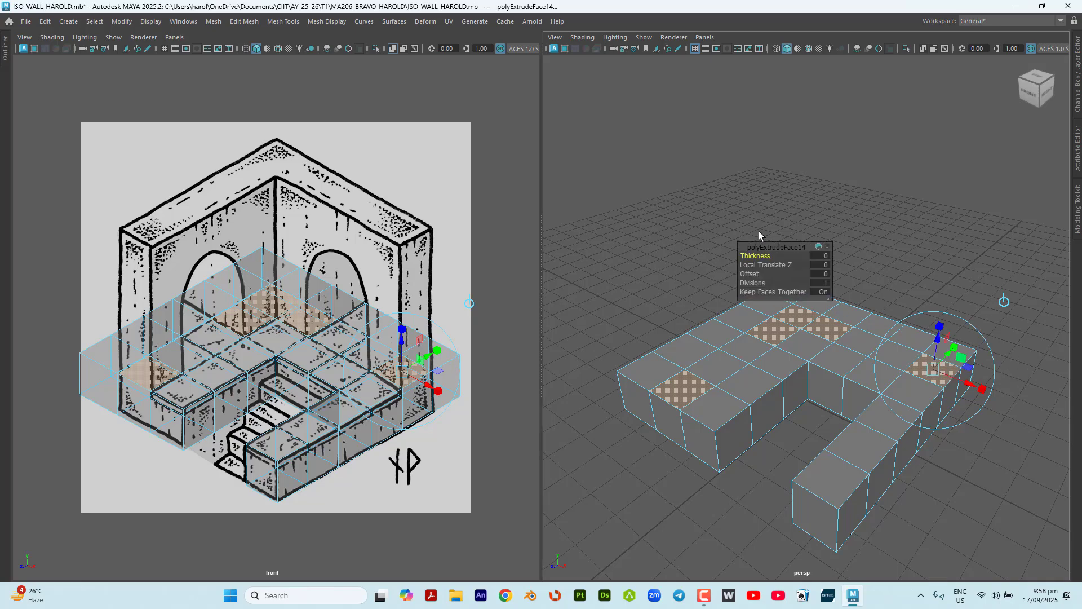
pyautogui.click(937, 344)
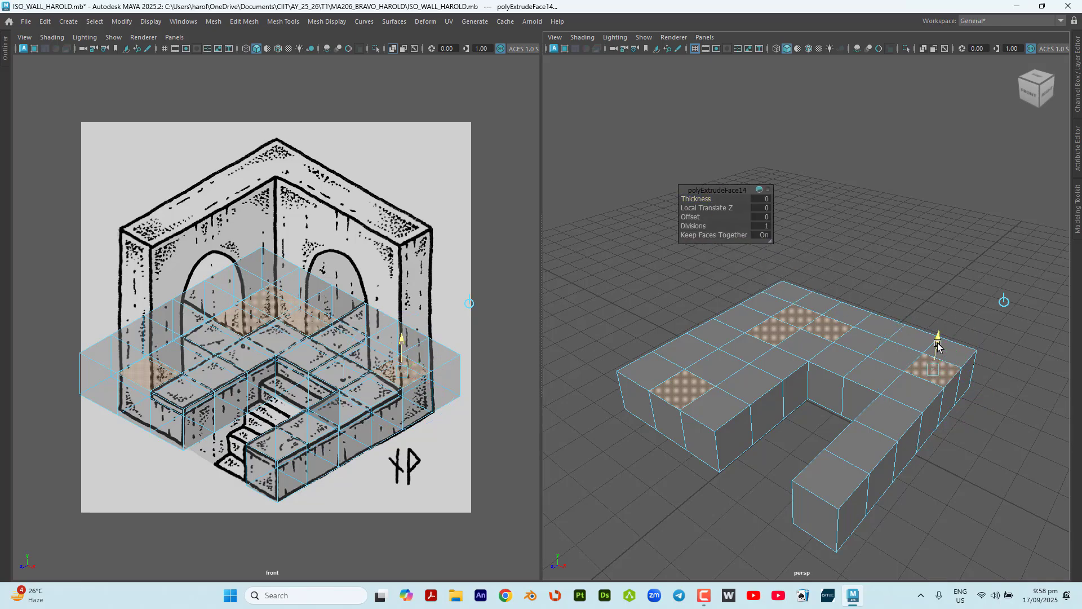
pyautogui.moveTo(938, 343); pyautogui.dragTo(965, 169)
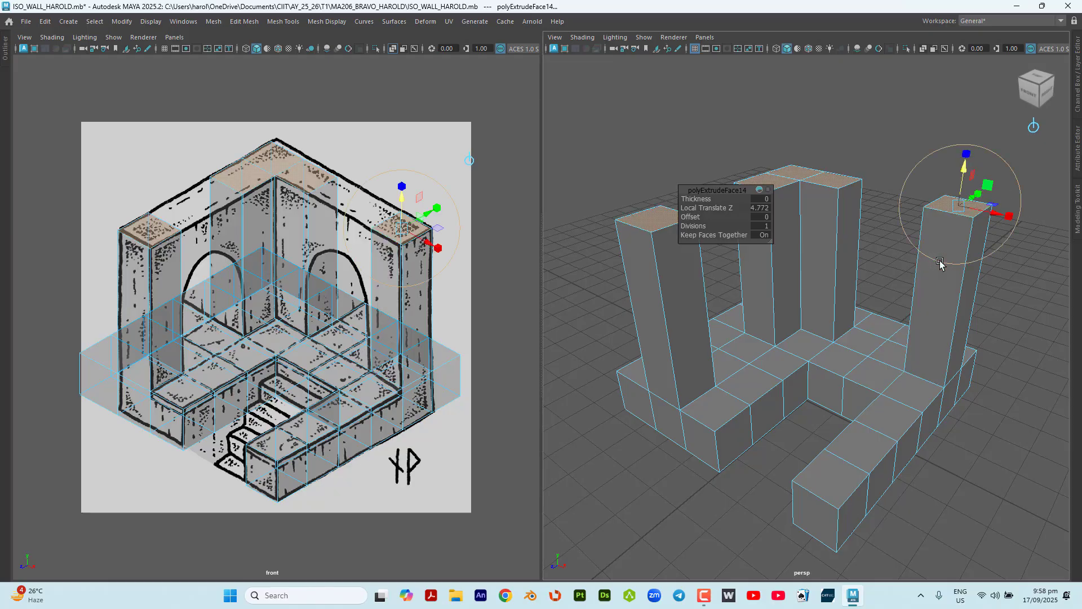
# Step: Leave the Extrude tool and deselect the pillar-top faces of ISO_WALL_Orig
pyautogui.press('q')
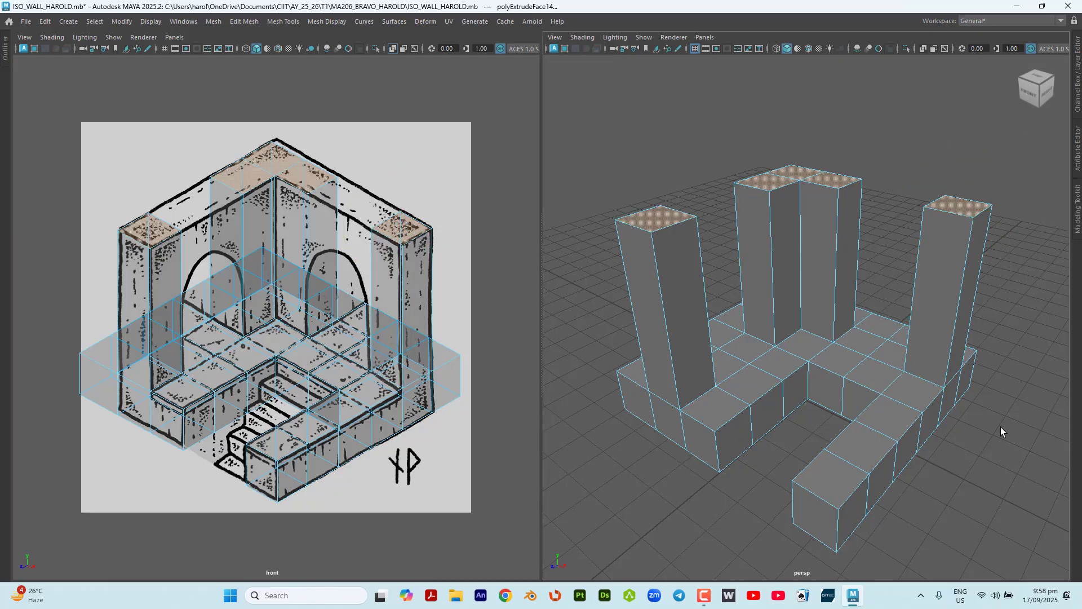
pyautogui.keyDown('alt'); pyautogui.moveTo(990, 468); pyautogui.dragTo(967, 469); pyautogui.keyUp('alt')
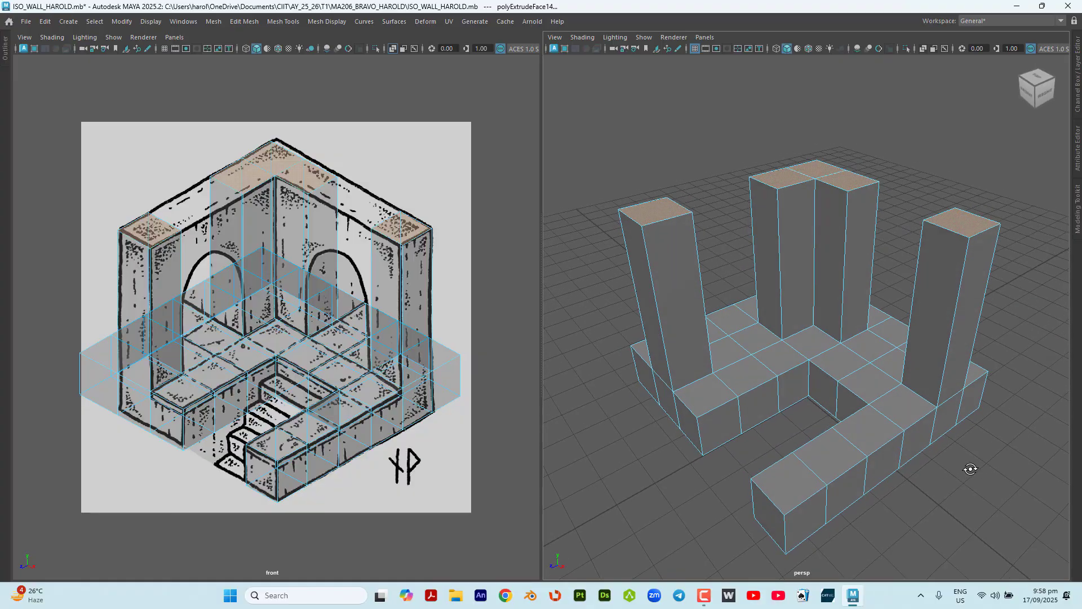
pyautogui.click(918, 153)
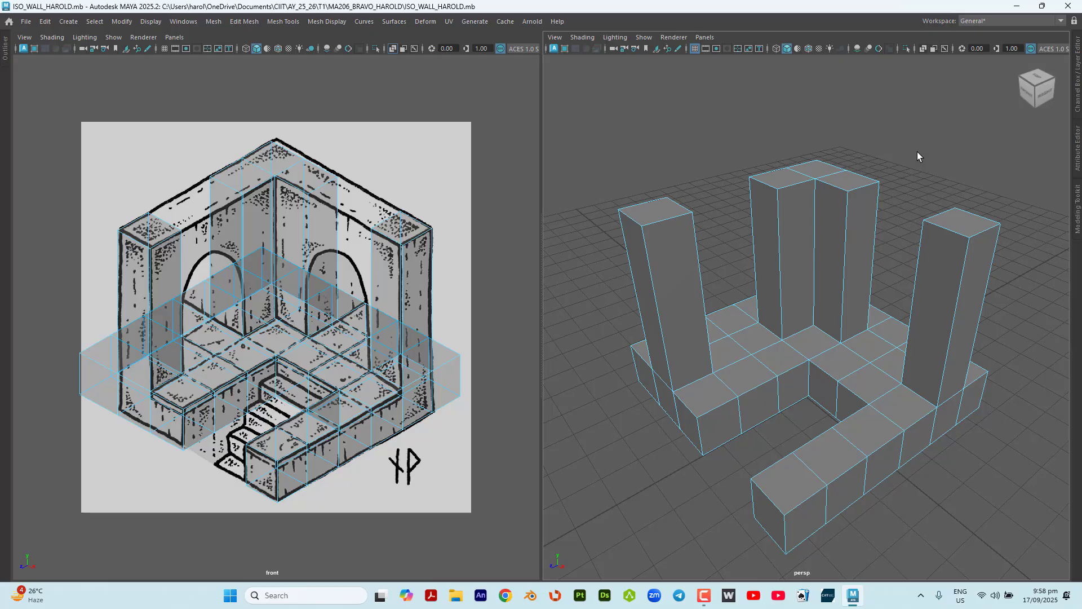
pyautogui.moveTo(922, 198)
pyautogui.keyDown('alt'); pyautogui.mouseDown()
pyautogui.moveTo(939, 184)
pyautogui.moveTo(928, 183)
pyautogui.mouseUp(); pyautogui.keyUp('alt')
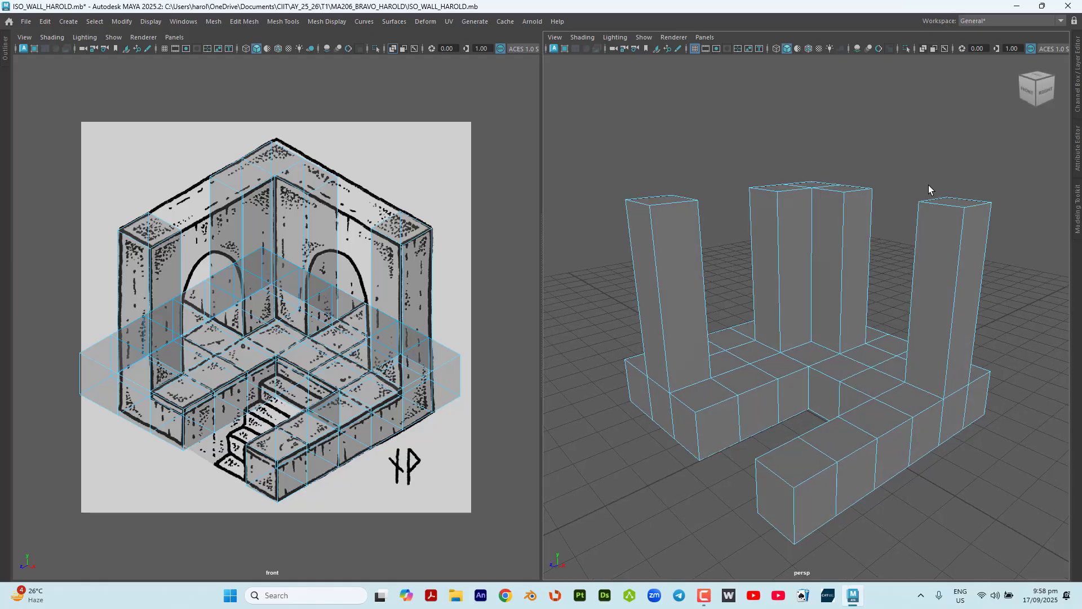
# Step: Leave the full-screen workspace and switch ISO_WALL_Orig from face to object selection
pyautogui.hotkey('ctrl', 'space')
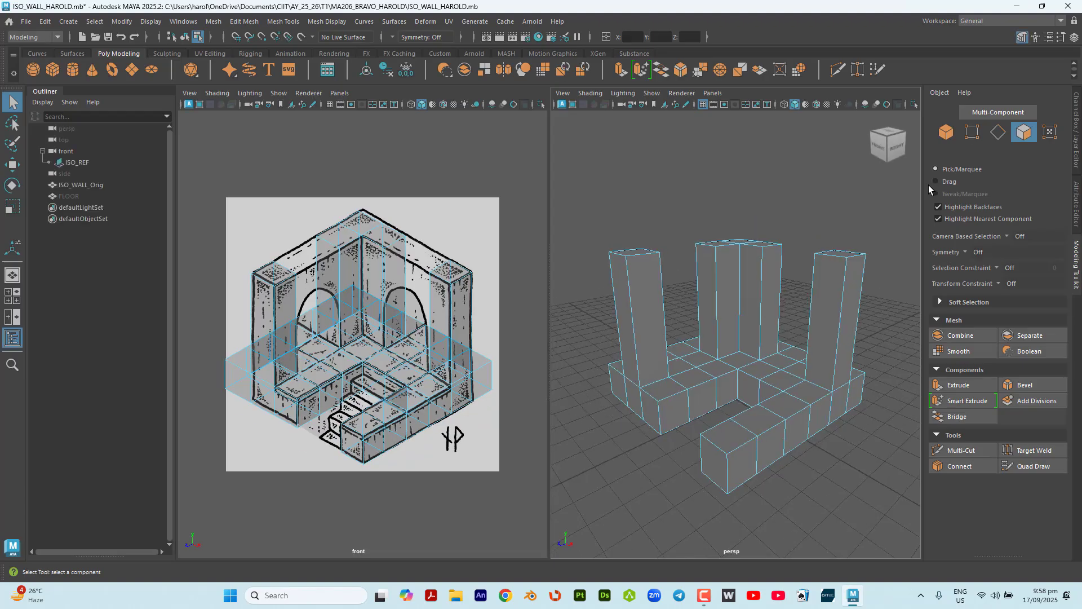
pyautogui.click(947, 132)
pyautogui.press('ctrl')
pyautogui.press('ctrl')
pyautogui.press('ctrl')
pyautogui.press('ctrl')
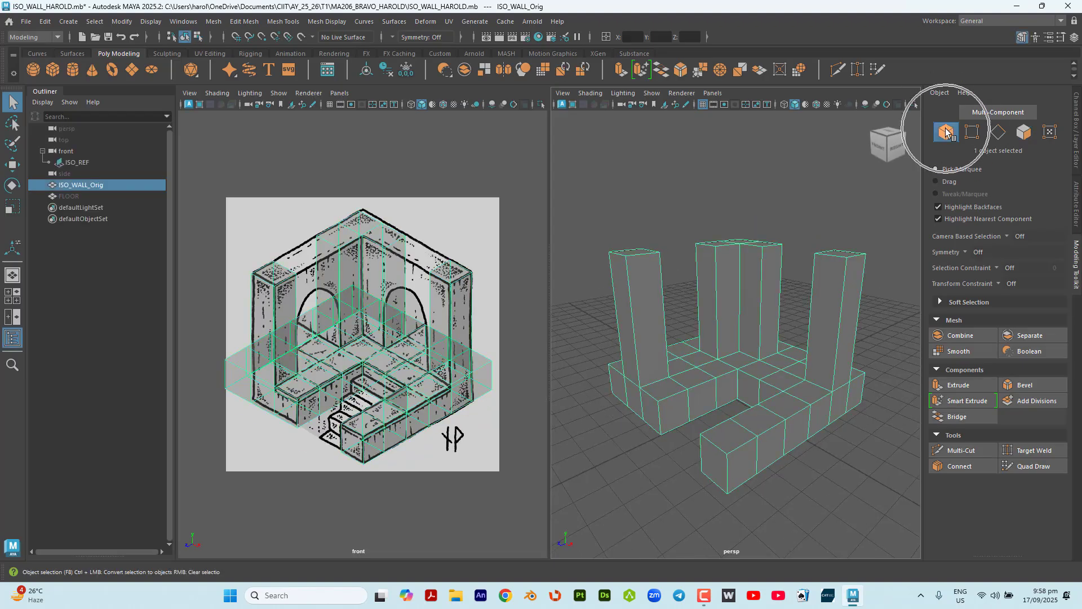
# Step: Clone ISO_WALL_Orig with the Move tool along negative X, placing the copy at about X -35.80
pyautogui.press('w')
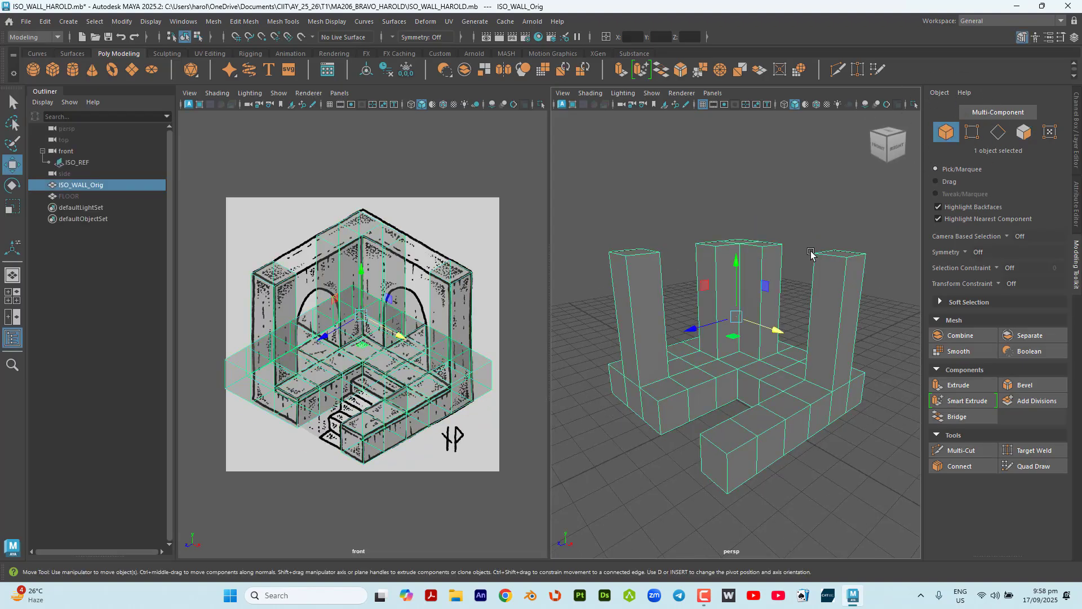
pyautogui.scroll(-2, 711, 256)
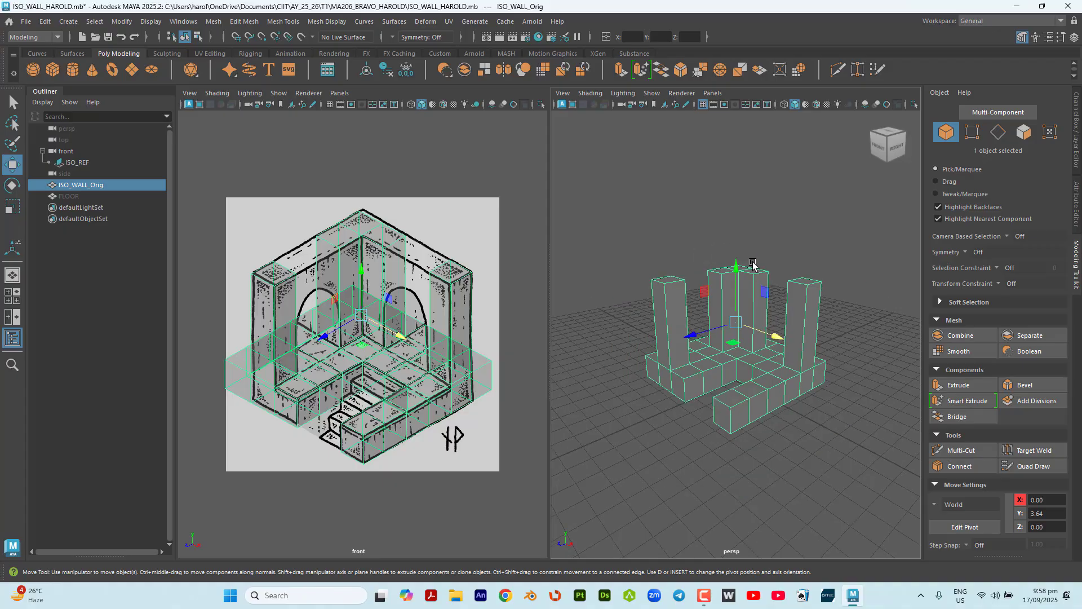
pyautogui.scroll(-3, 779, 285)
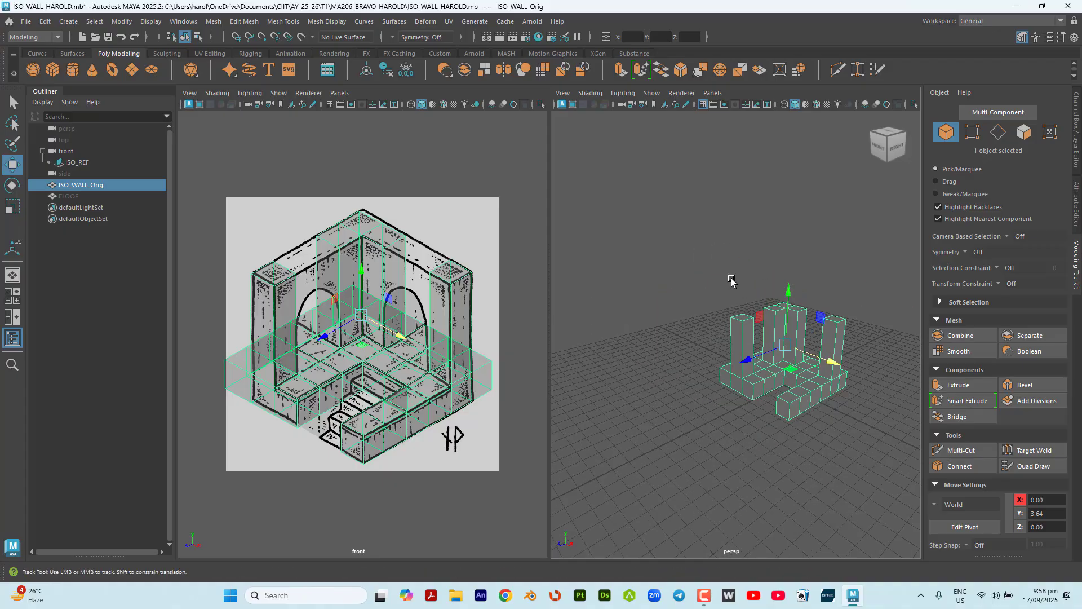
pyautogui.keyDown('alt'); pyautogui.moveTo(733, 282); pyautogui.dragTo(725, 303, button='middle'); pyautogui.keyUp('alt')
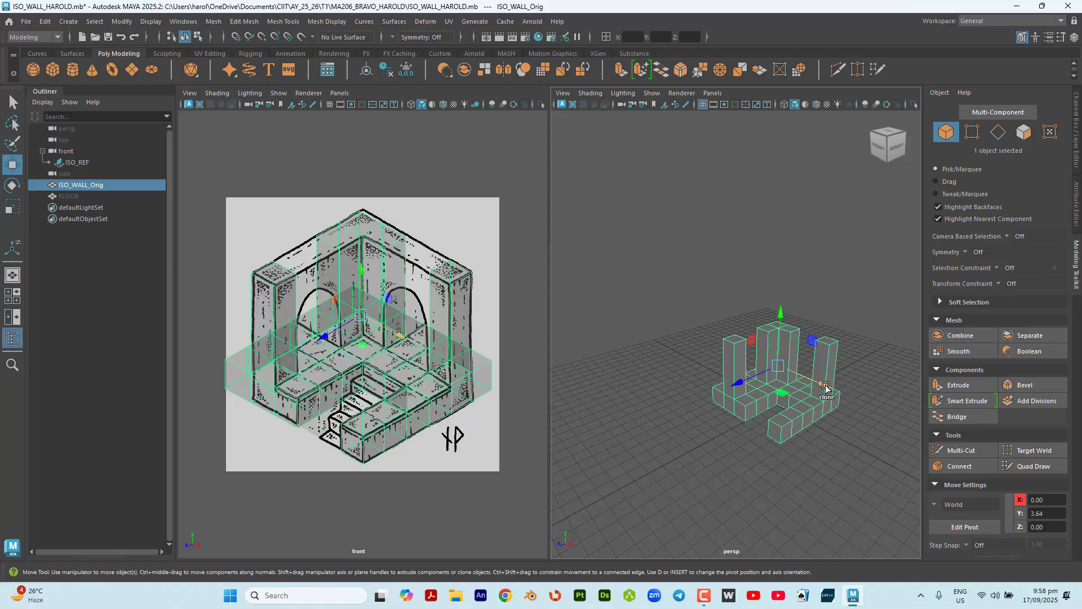
pyautogui.moveTo(825, 388)
pyautogui.keyDown('shift'); pyautogui.mouseDown()
pyautogui.moveTo(777, 355)
pyautogui.moveTo(613, 288)
pyautogui.mouseUp(); pyautogui.keyUp('shift')
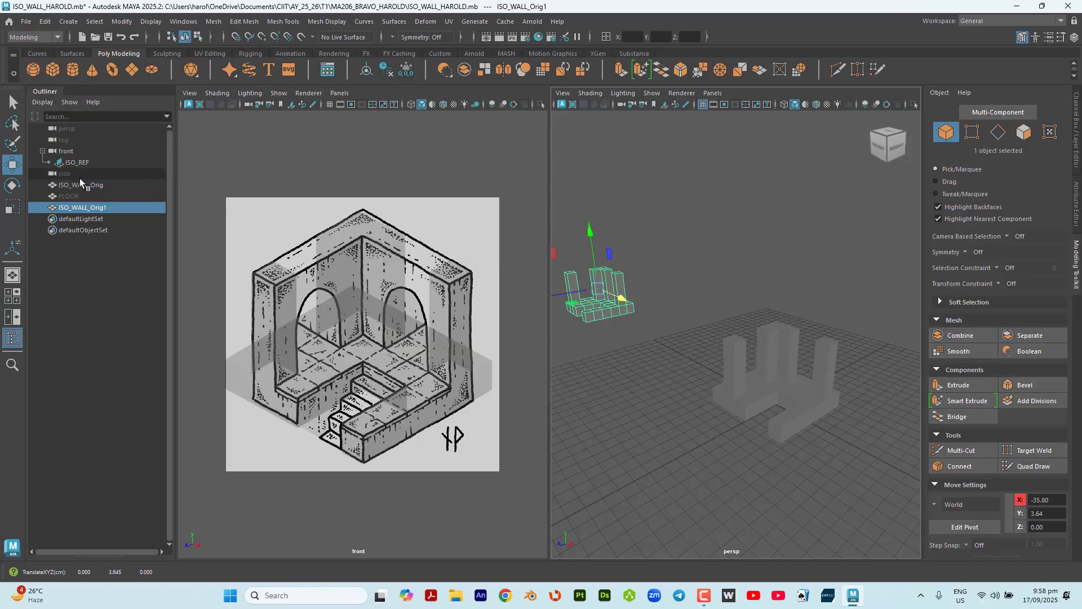
# Step: Unhide the FLOOR mesh and move the pillar clone ISO_WALL_Orig1 next to it, at about X -27.64
pyautogui.click(85, 196)
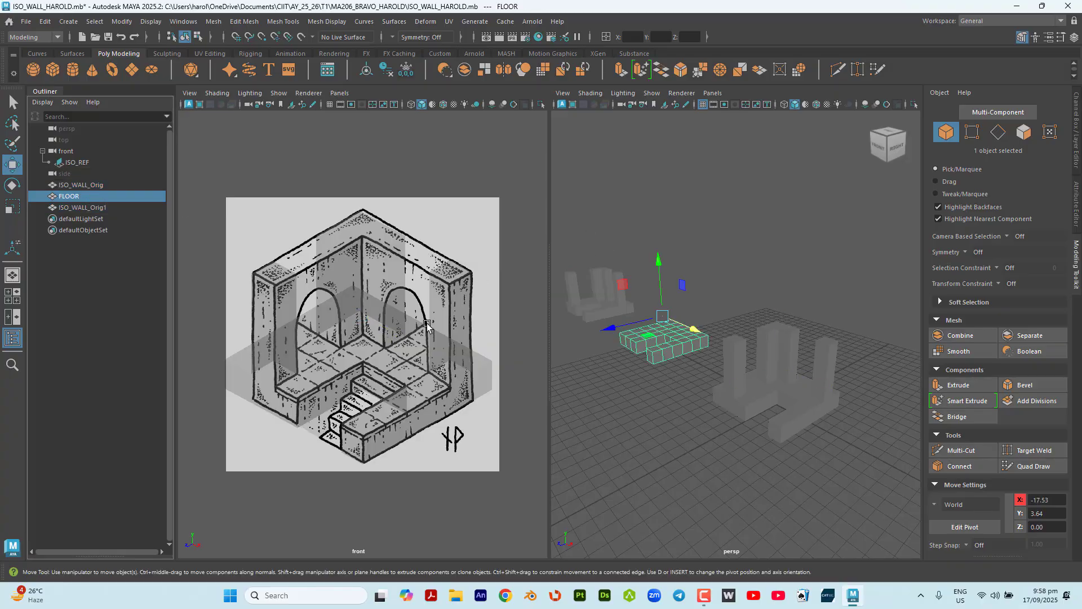
pyautogui.click(587, 318)
pyautogui.keyDown('alt'); pyautogui.moveTo(606, 359); pyautogui.dragTo(655, 394, button='right'); pyautogui.keyUp('alt')
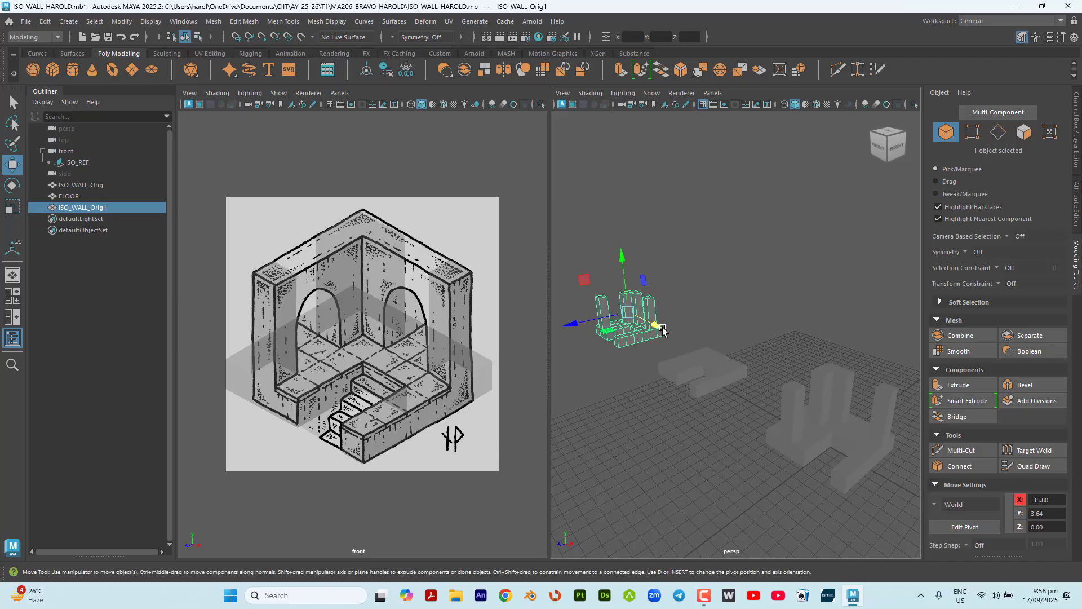
pyautogui.moveTo(659, 327); pyautogui.dragTo(672, 438)
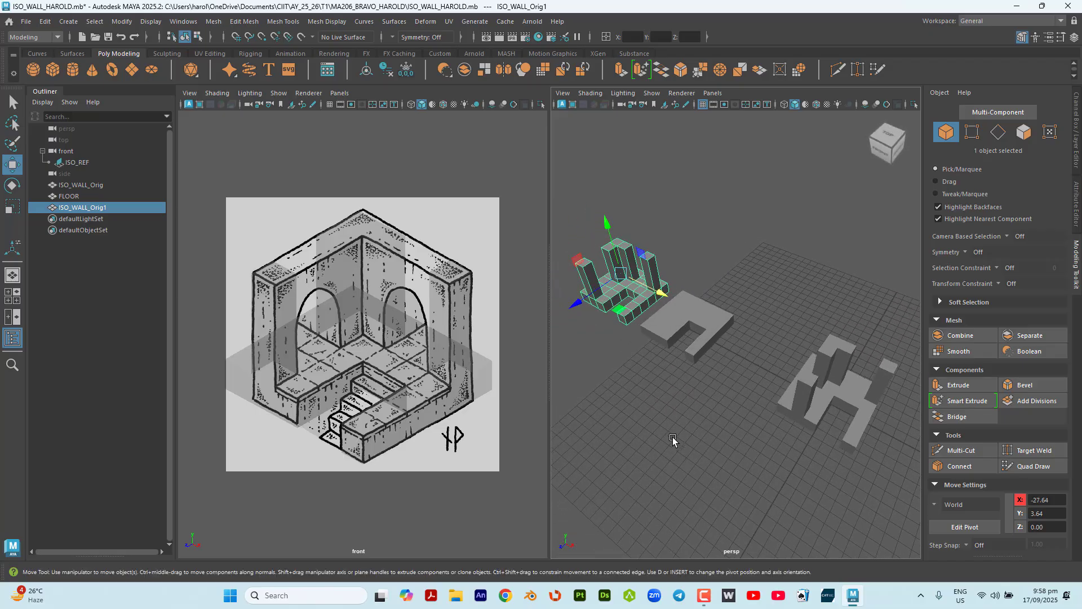
pyautogui.click(677, 420)
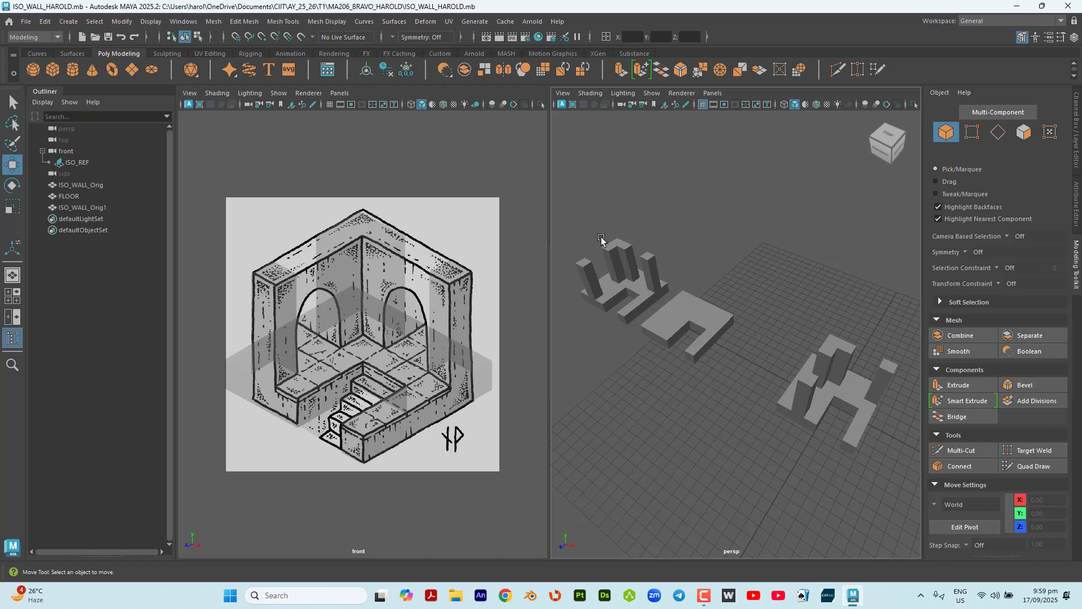
# Step: Save the scene as a new version named ISO_WALL_Pillars.mb in the same project folder
pyautogui.click(30, 22)
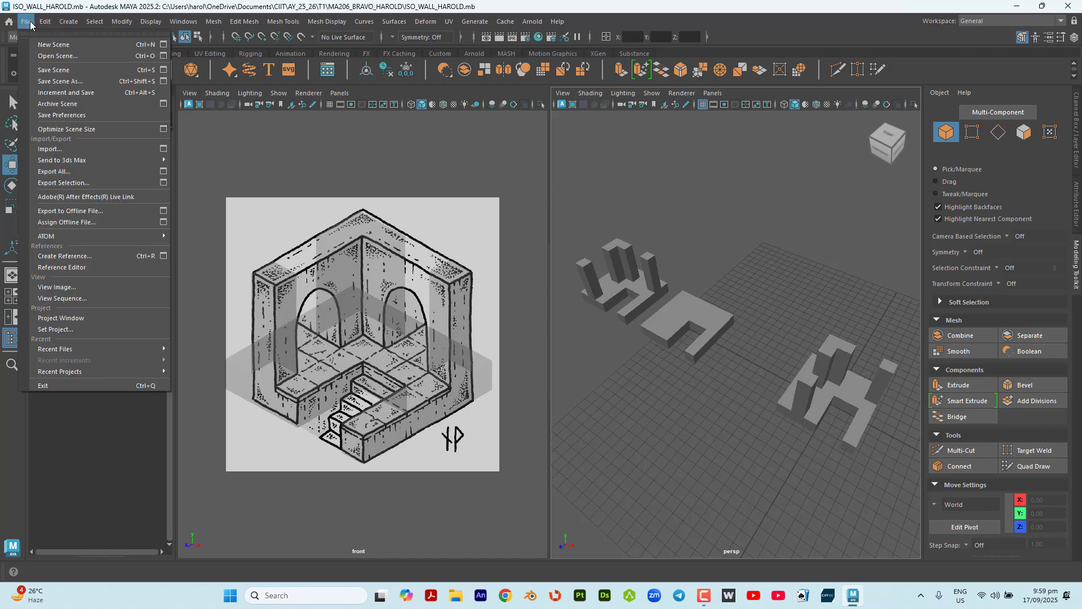
pyautogui.click(57, 80)
pyautogui.click(399, 202)
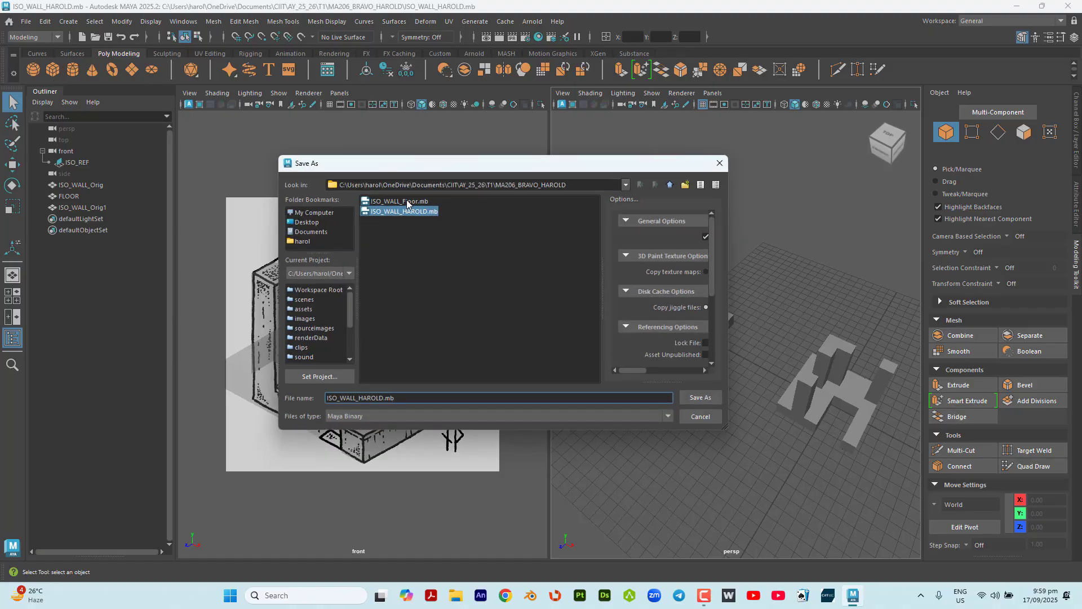
pyautogui.click(430, 400)
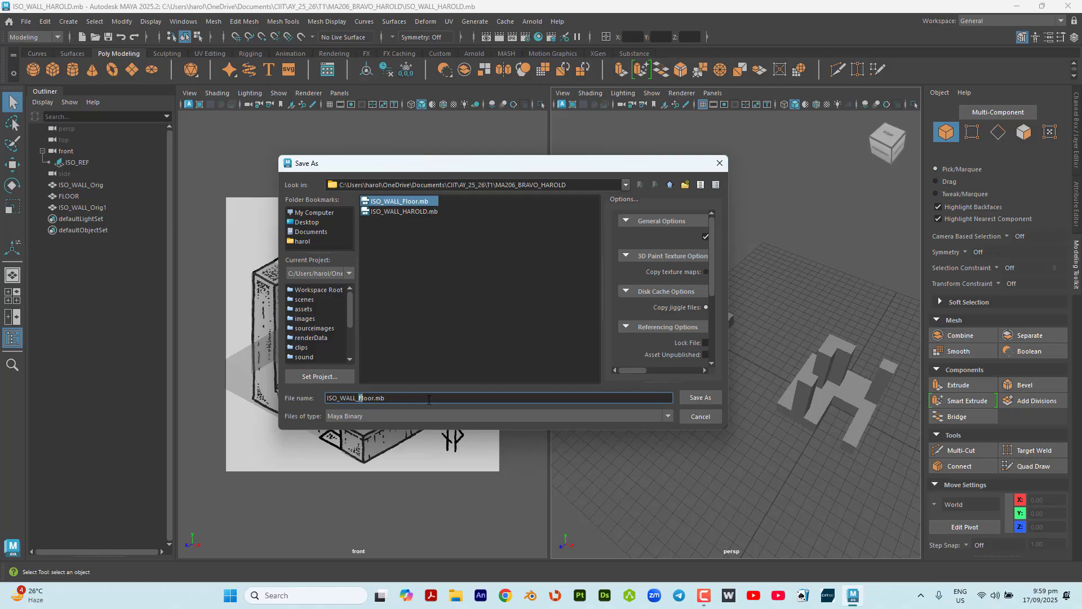
pyautogui.write('F')
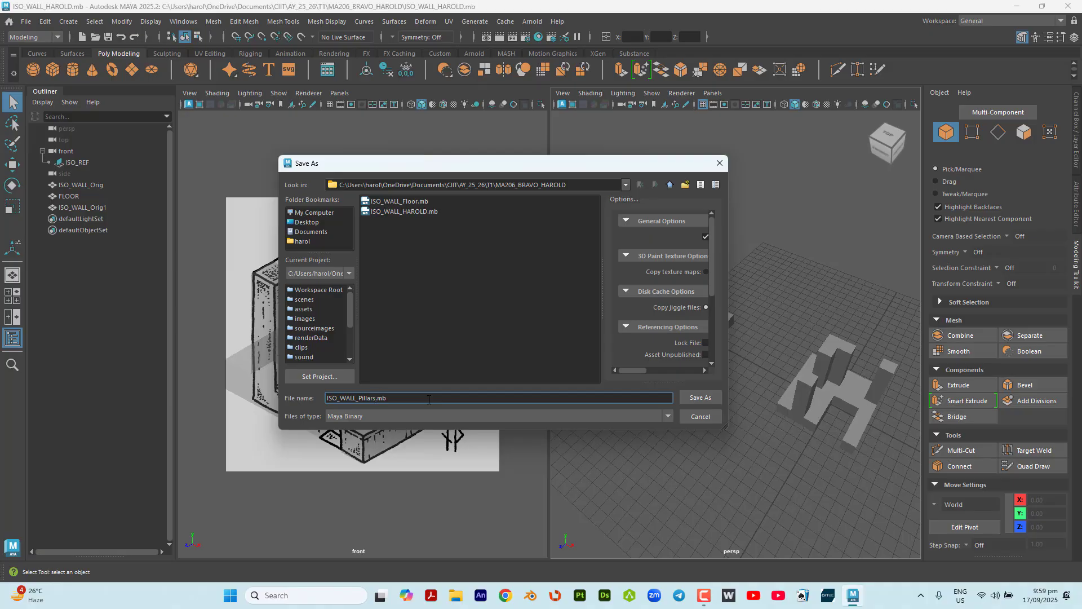
pyautogui.press('Return')
# Step: Hide the FLOOR and ISO_WALL_Orig1 backup meshes, then select ISO_WALL_Orig and frame it in the perspective view
pyautogui.press('w')
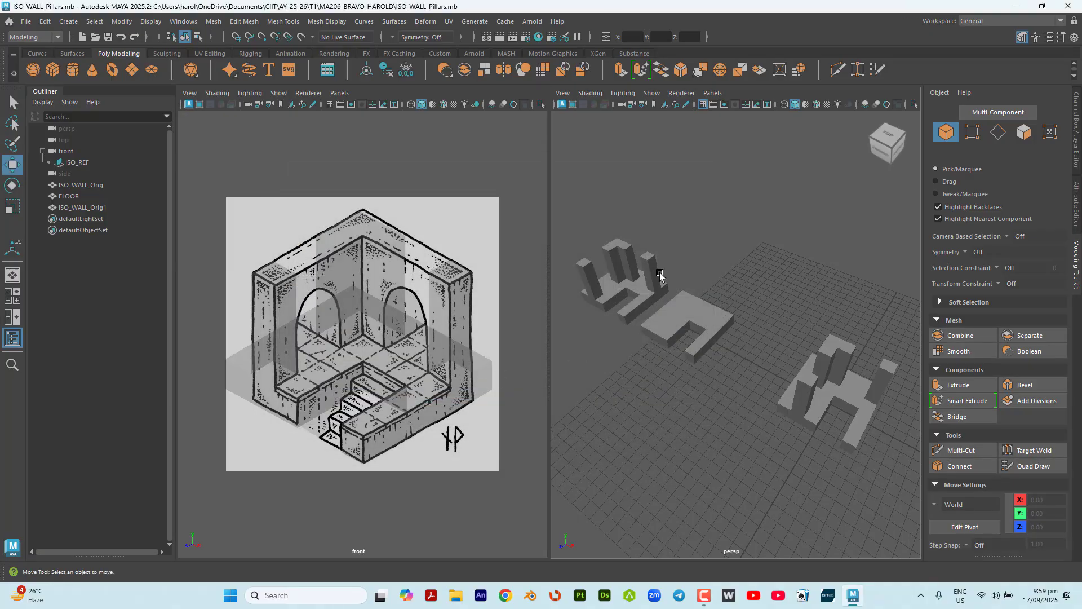
pyautogui.moveTo(726, 196); pyautogui.dragTo(582, 432)
pyautogui.hotkey('ctrl', 'h')
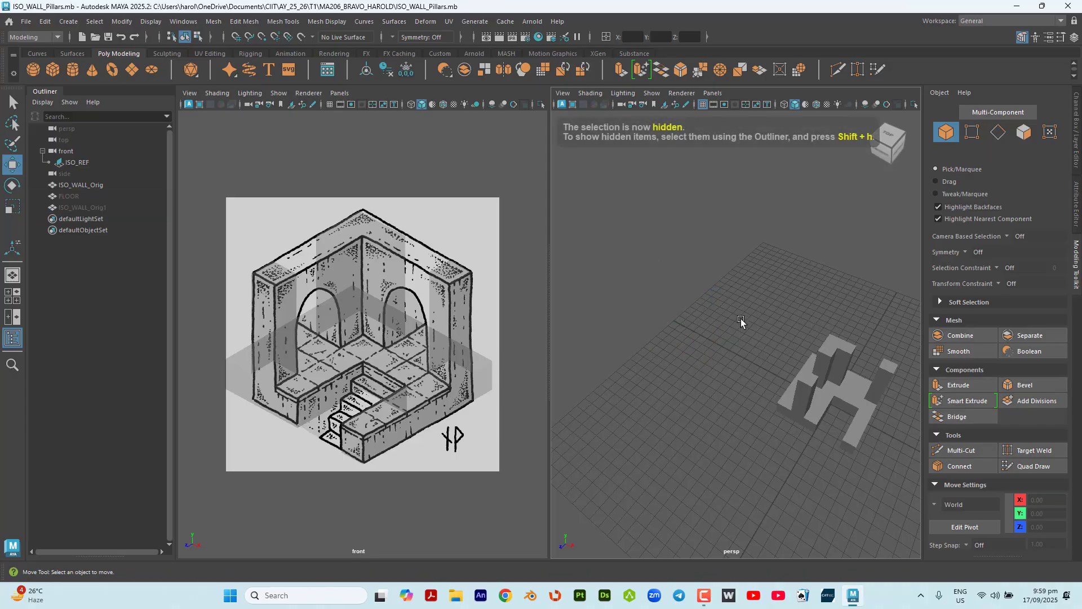
pyautogui.moveTo(738, 316); pyautogui.dragTo(919, 544)
pyautogui.press('f')
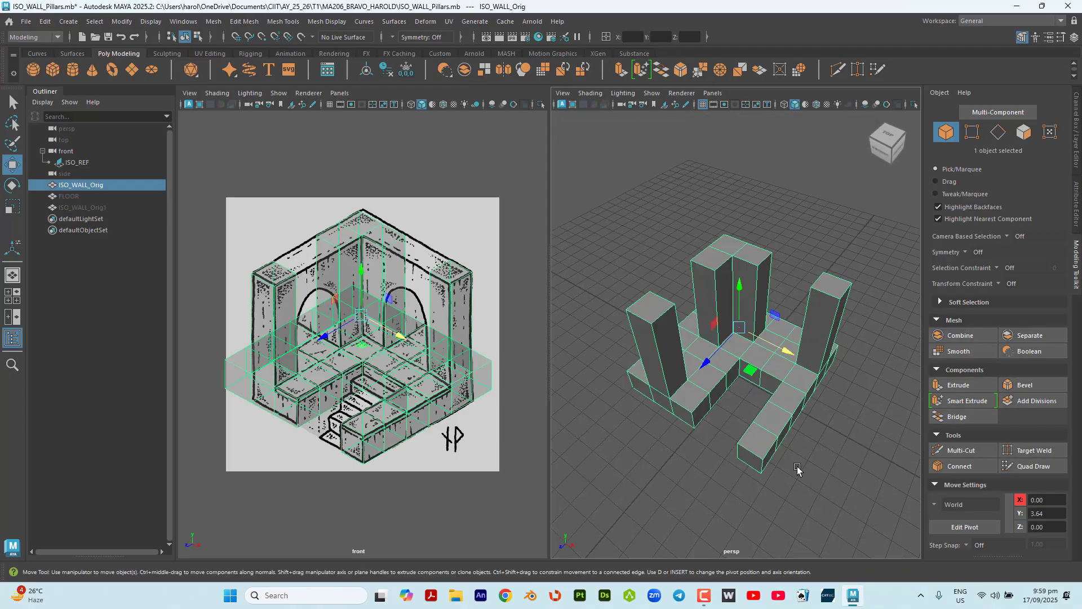
pyautogui.keyDown('alt'); pyautogui.moveTo(790, 499); pyautogui.dragTo(740, 440); pyautogui.keyUp('alt')
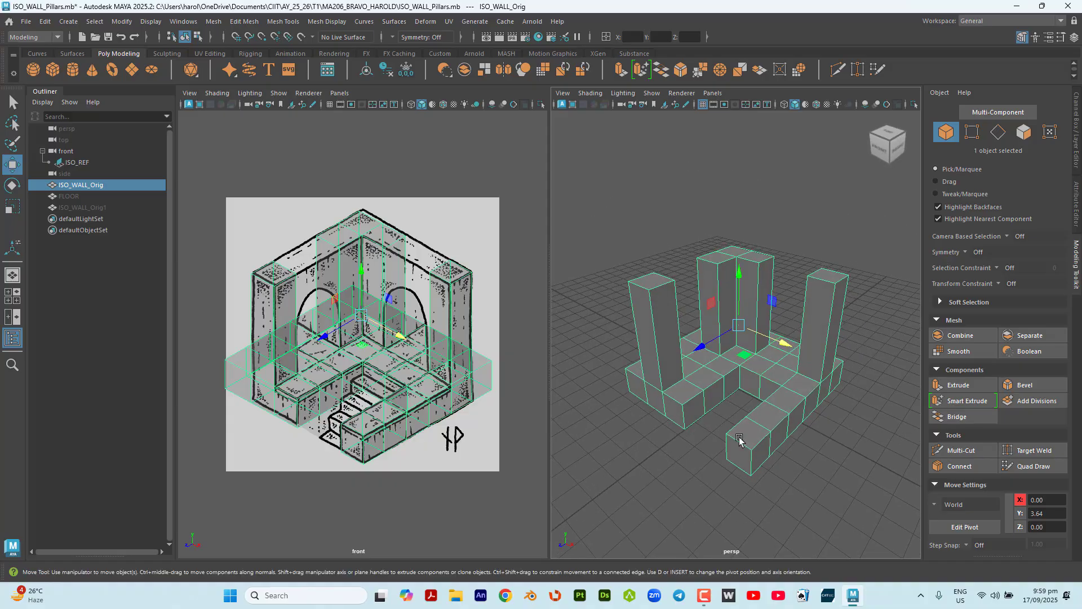
# Step: Save the scene over the existing ISO_WALL_ file that carries the author's first name, replacing it
pyautogui.click(26, 22)
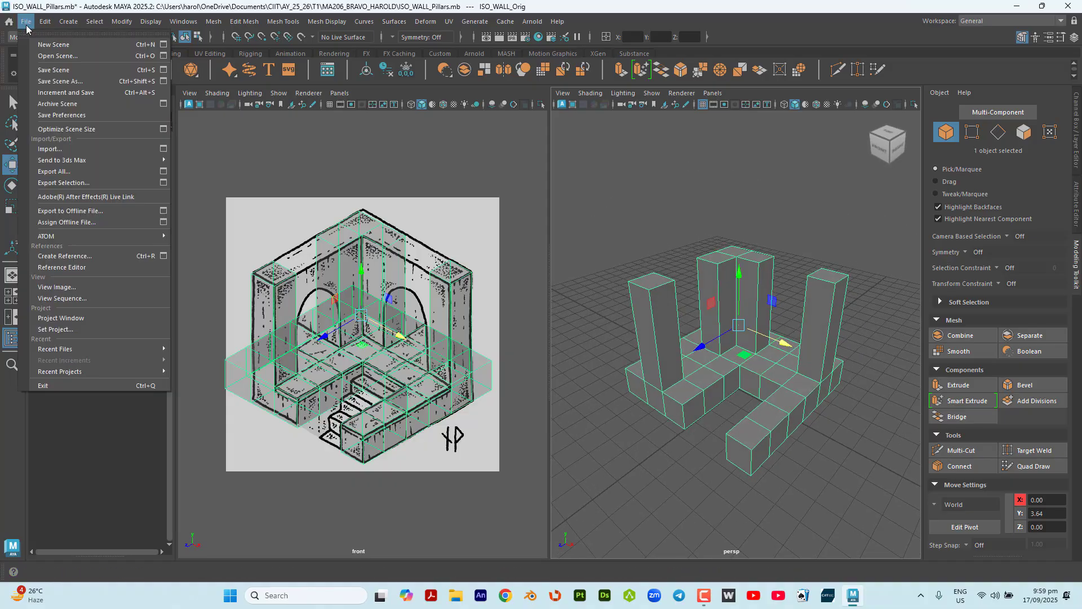
pyautogui.click(58, 81)
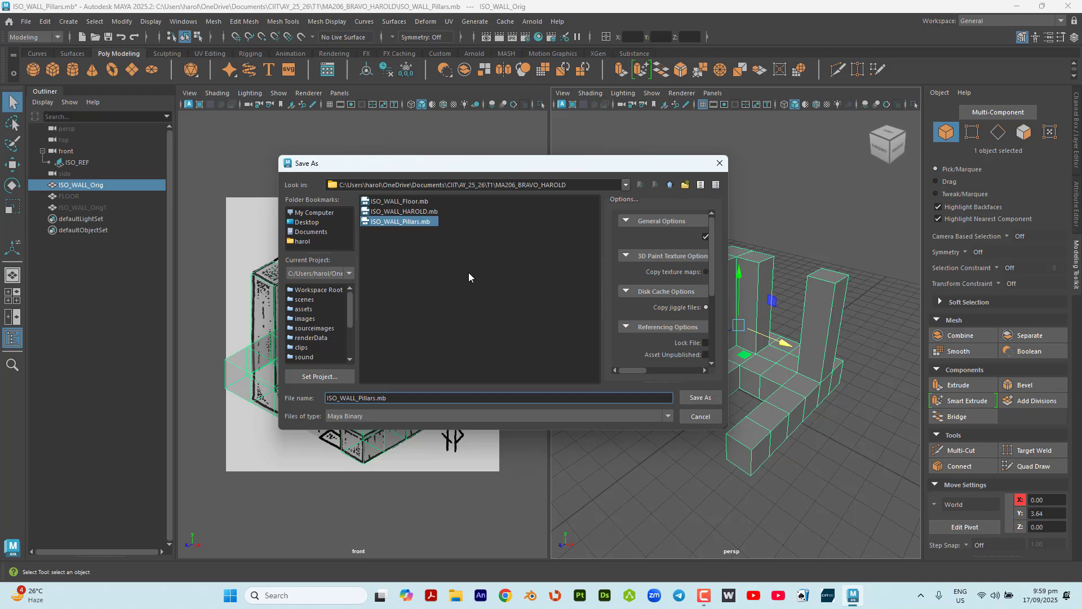
pyautogui.click(424, 212)
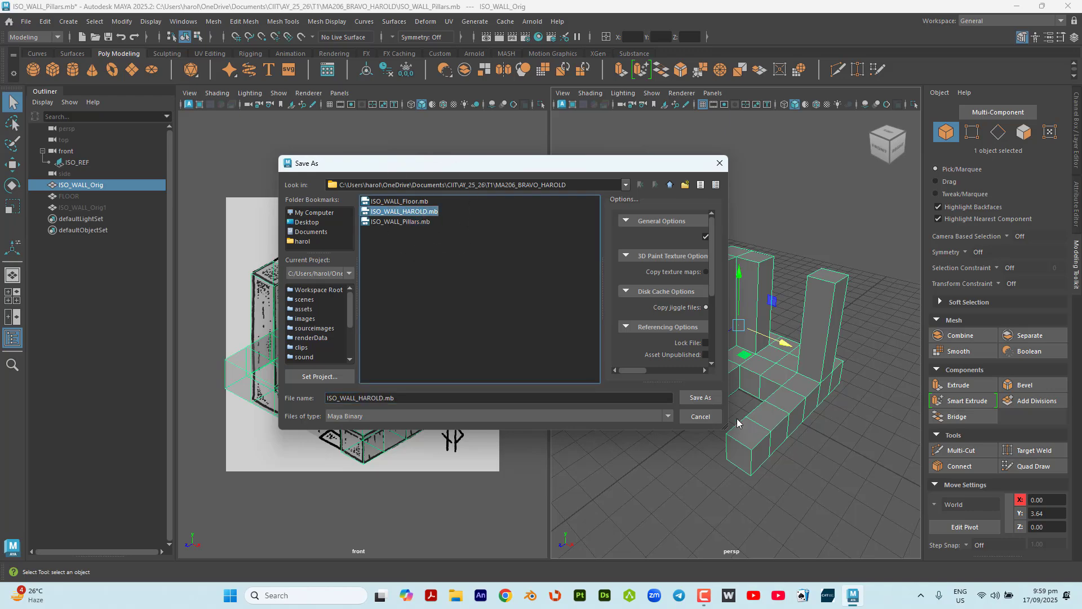
pyautogui.click(709, 399)
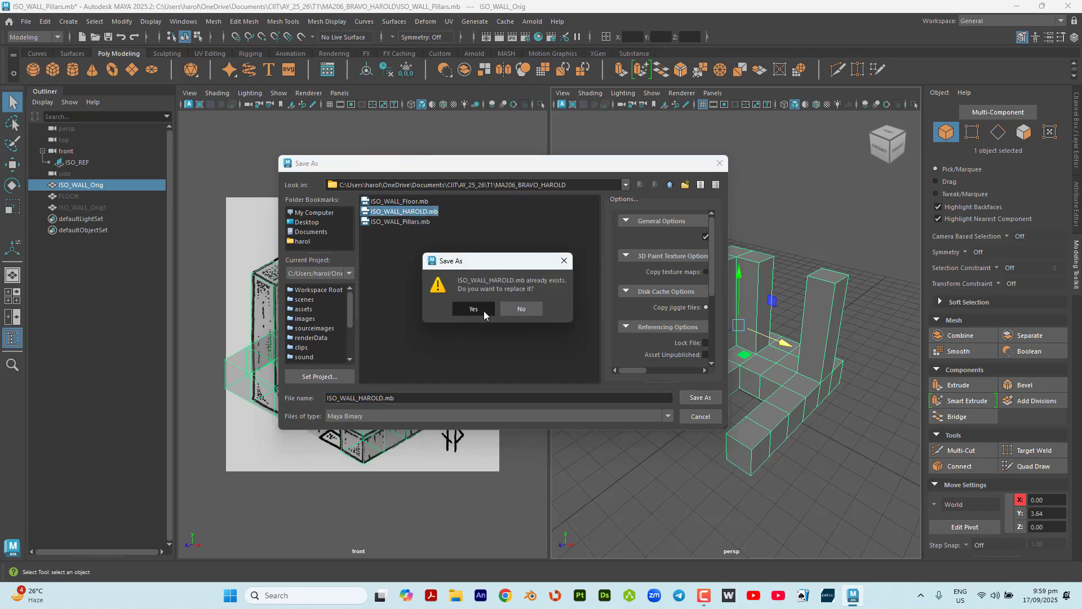
pyautogui.click(483, 310)
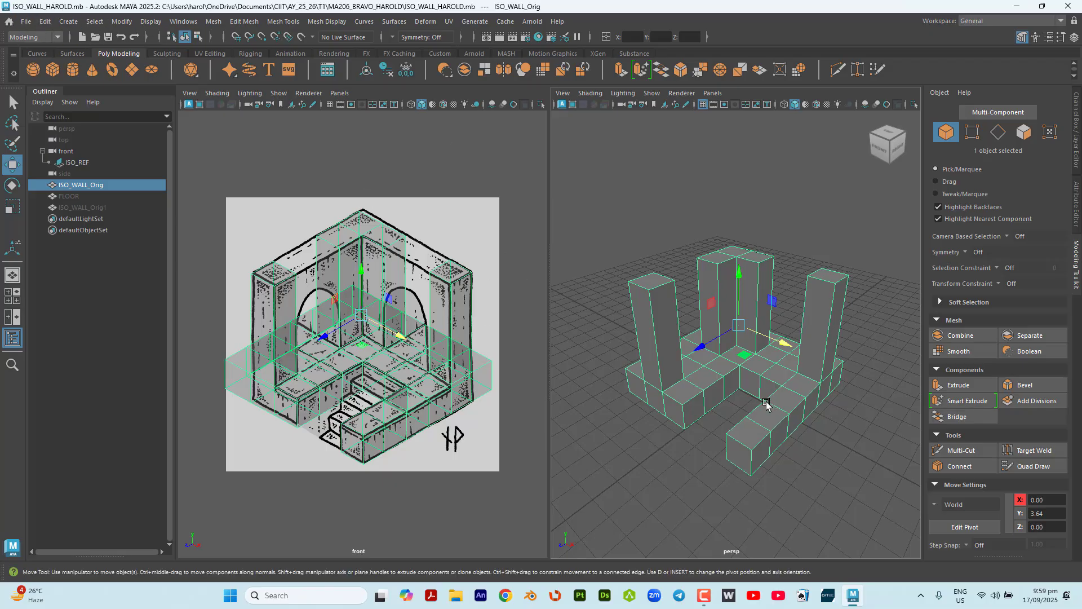
pyautogui.scroll(-3, 724, 342)
pyautogui.keyDown('alt'); pyautogui.moveTo(734, 420); pyautogui.dragTo(784, 441); pyautogui.keyUp('alt')
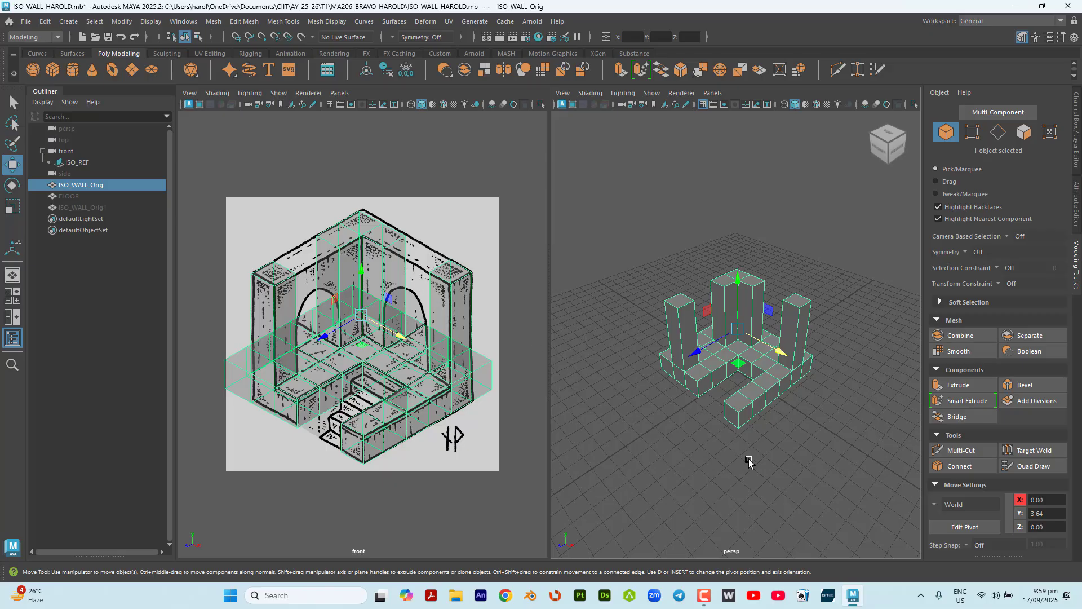
pyautogui.scroll(5, 753, 429)
pyautogui.keyDown('alt'); pyautogui.moveTo(754, 429); pyautogui.dragTo(757, 420); pyautogui.keyUp('alt')
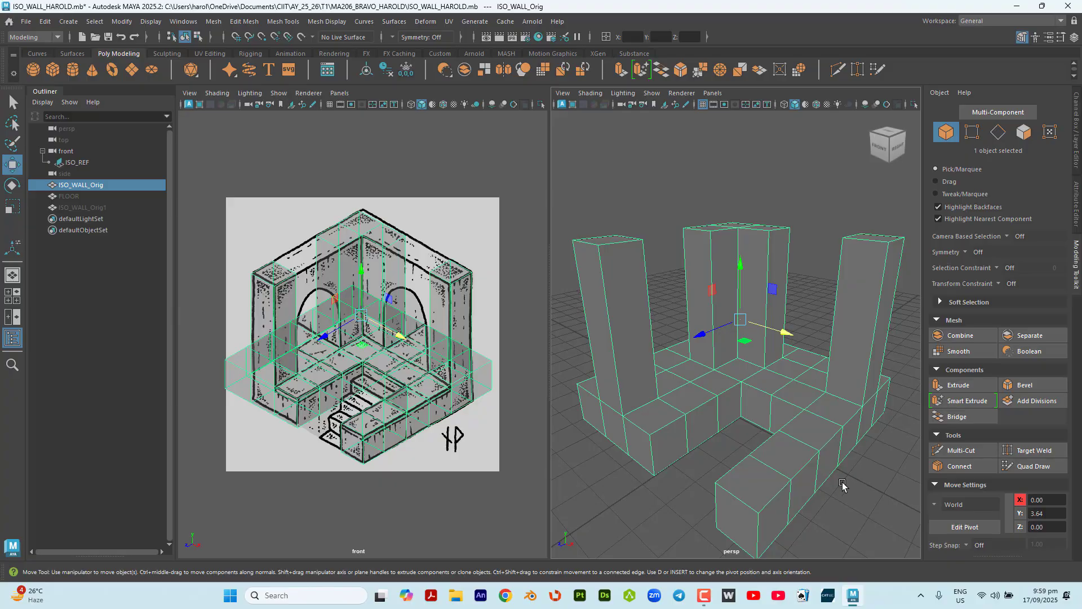
pyautogui.press('q')
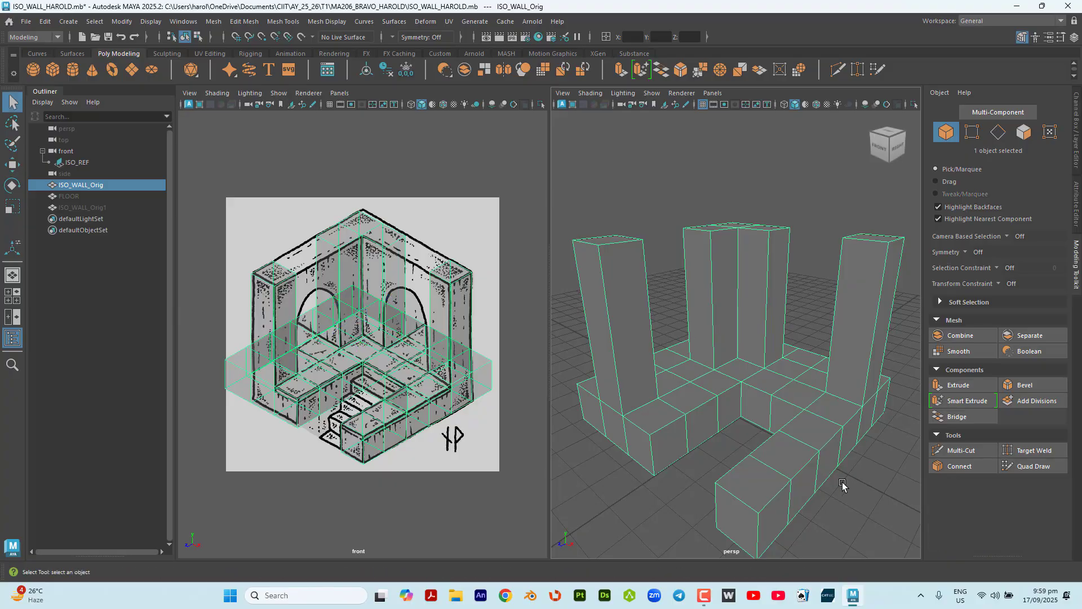
pyautogui.click(842, 482)
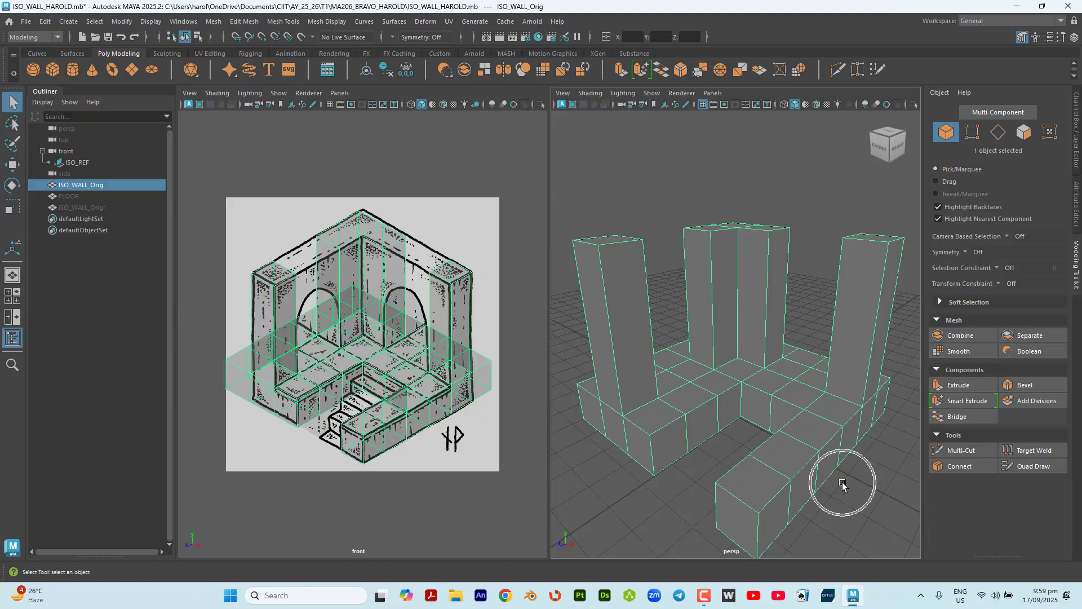
# Step: Insert a horizontal edge loop halfway up the right pillar of ISO_WALL_Orig with Multi-Cut
pyautogui.click(971, 450)
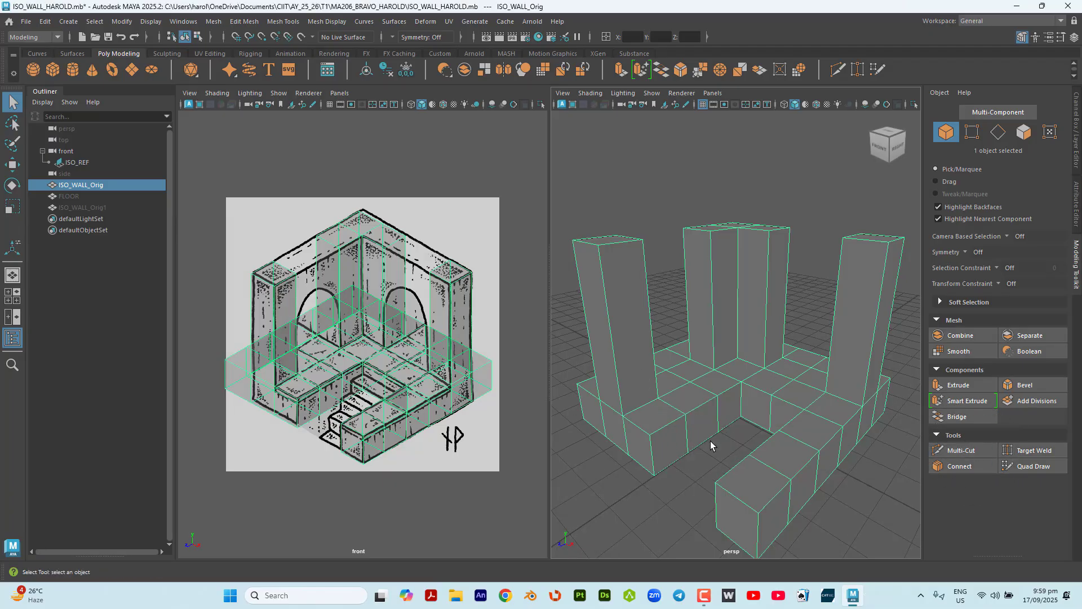
pyautogui.press('space')
pyautogui.scroll(-2, 663, 405)
pyautogui.keyDown('alt'); pyautogui.moveTo(661, 405); pyautogui.dragTo(655, 361, button='middle'); pyautogui.keyUp('alt')
pyautogui.keyDown('alt'); pyautogui.moveTo(645, 382); pyautogui.dragTo(642, 376); pyautogui.keyUp('alt')
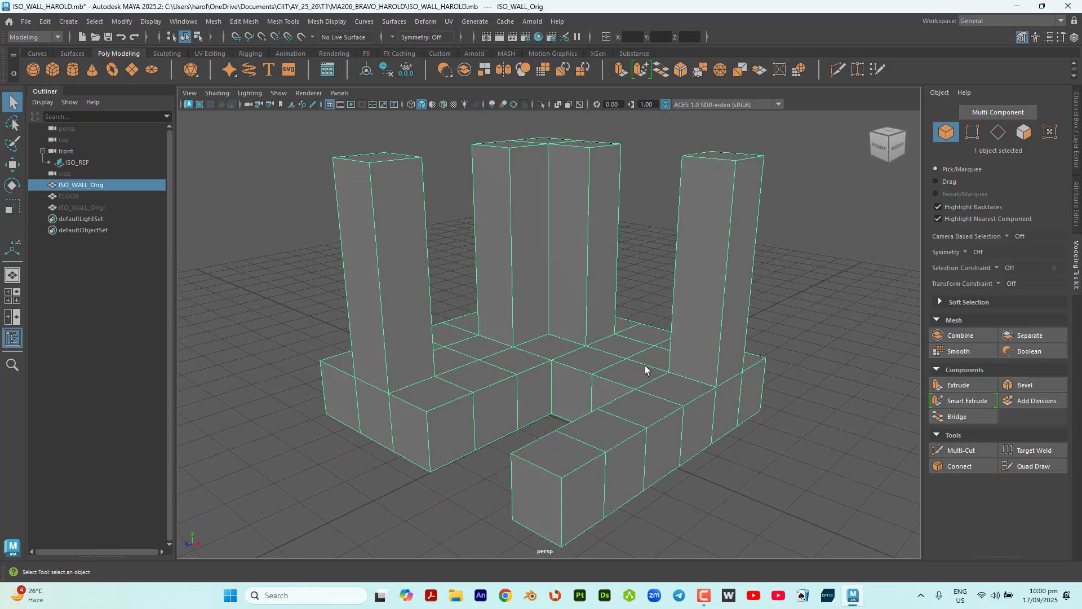
pyautogui.click(977, 453)
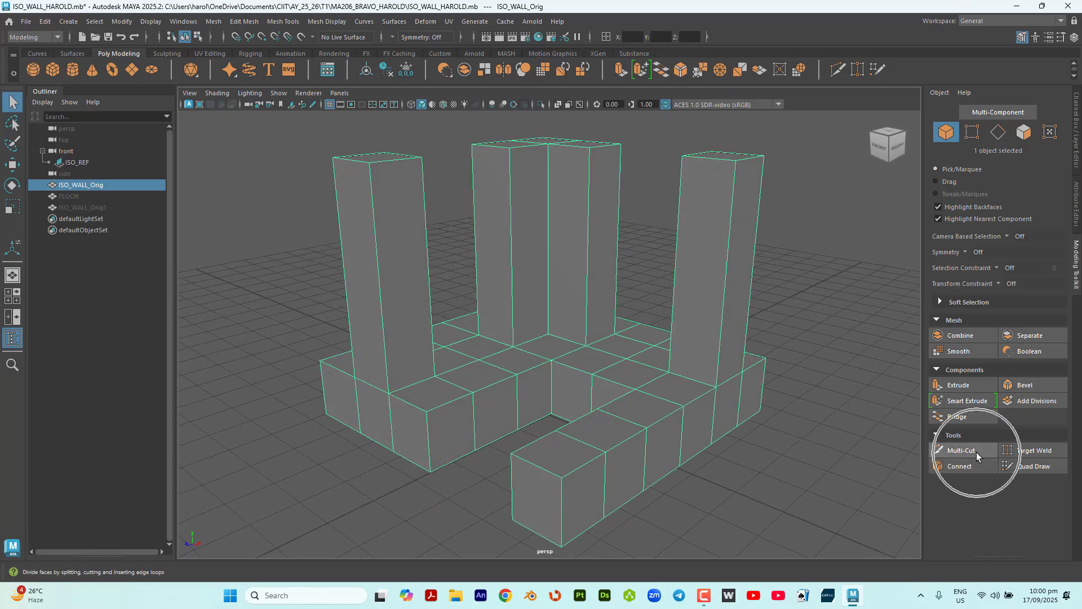
pyautogui.click(976, 452)
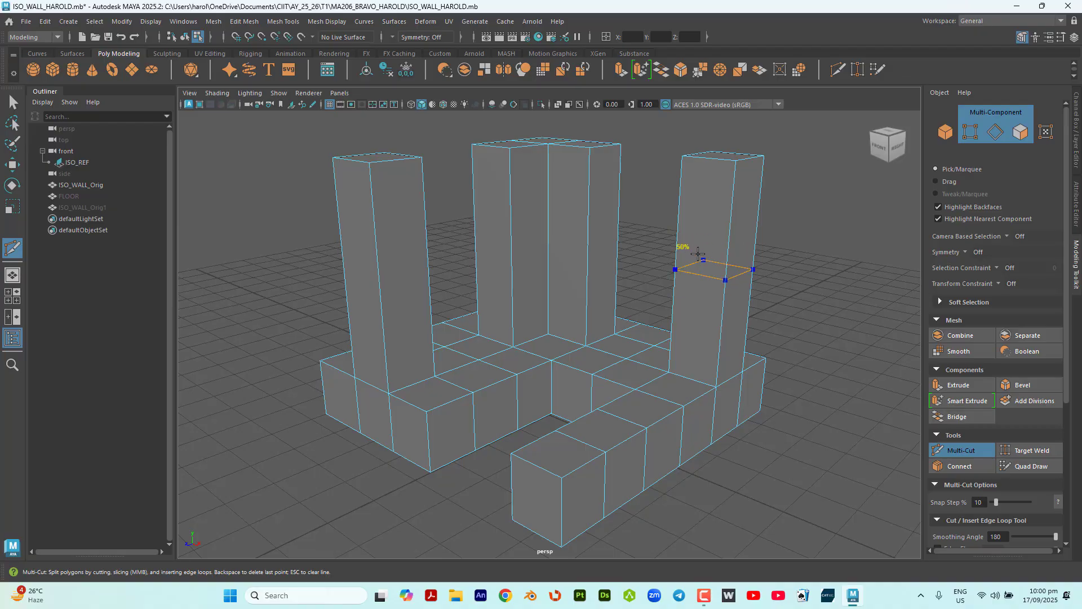
pyautogui.scroll(3, 699, 254)
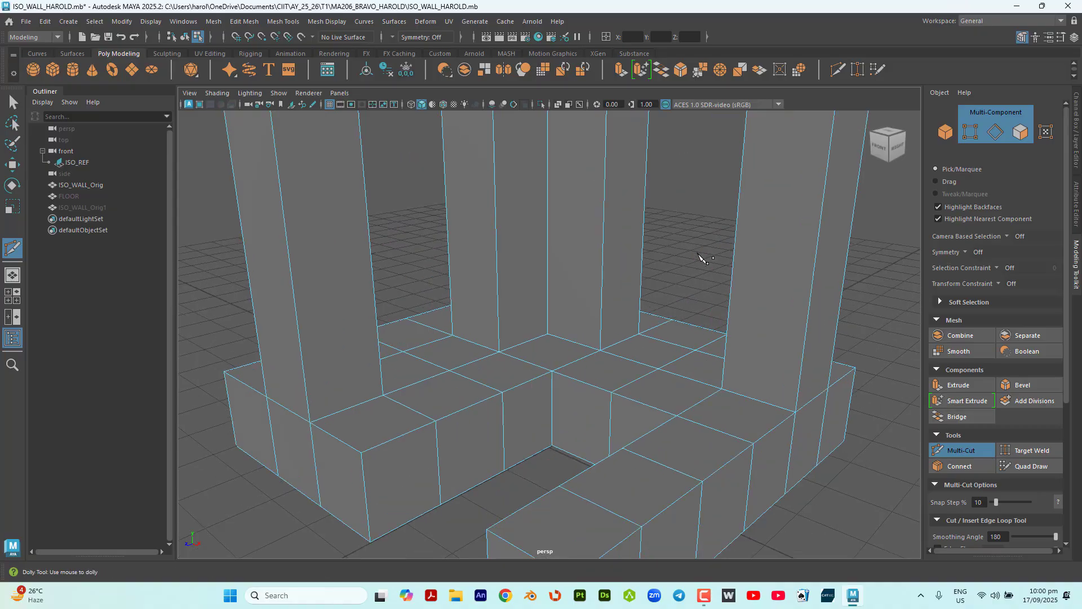
pyautogui.scroll(-5, 699, 254)
pyautogui.keyDown('alt'); pyautogui.moveTo(609, 343); pyautogui.dragTo(688, 356, button='middle'); pyautogui.keyUp('alt')
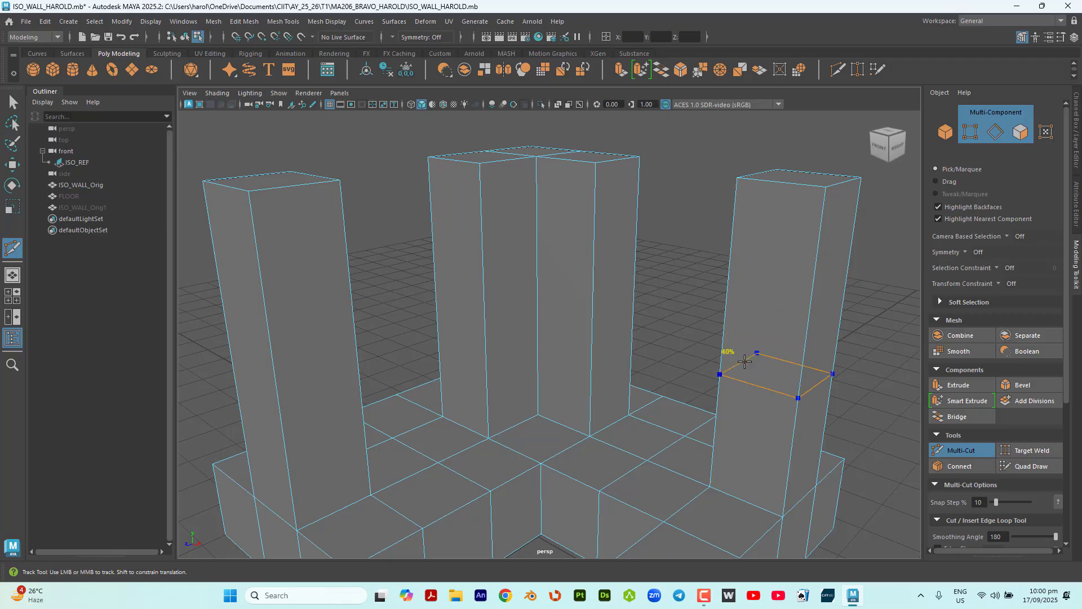
pyautogui.keyDown('ctrl'); pyautogui.click(753, 331); pyautogui.keyUp('ctrl')
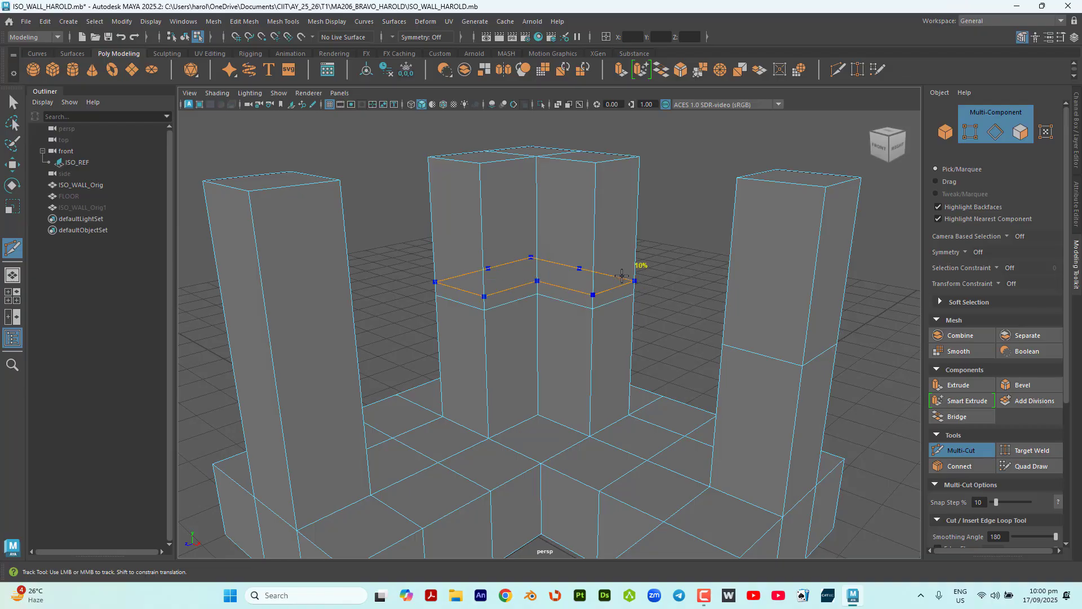
# Step: Insert horizontal edge loops at 50% height around the corner pillars and the left pillar, and exit Multi-Cut
pyautogui.keyDown('ctrl'); pyautogui.click(620, 274); pyautogui.keyUp('ctrl')
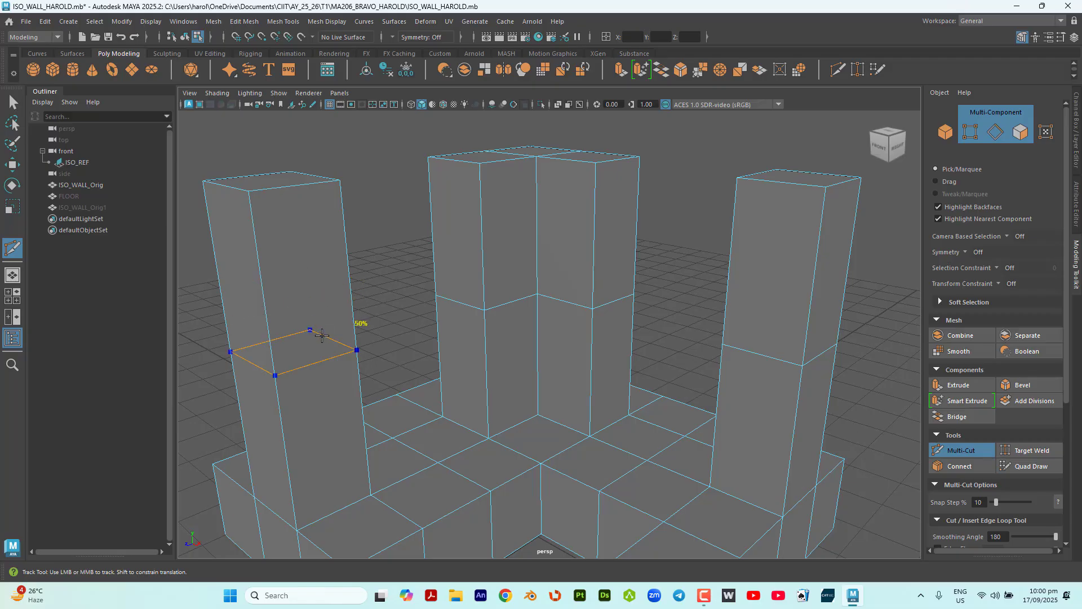
pyautogui.keyDown('ctrl'); pyautogui.click(322, 335); pyautogui.keyUp('ctrl')
pyautogui.click(963, 451)
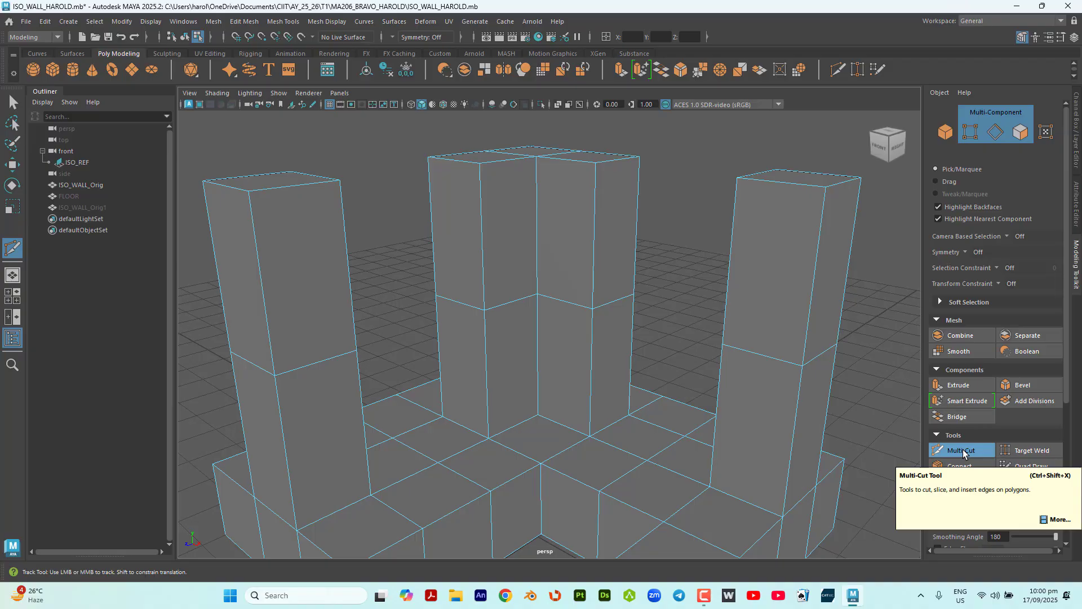
pyautogui.click(963, 451)
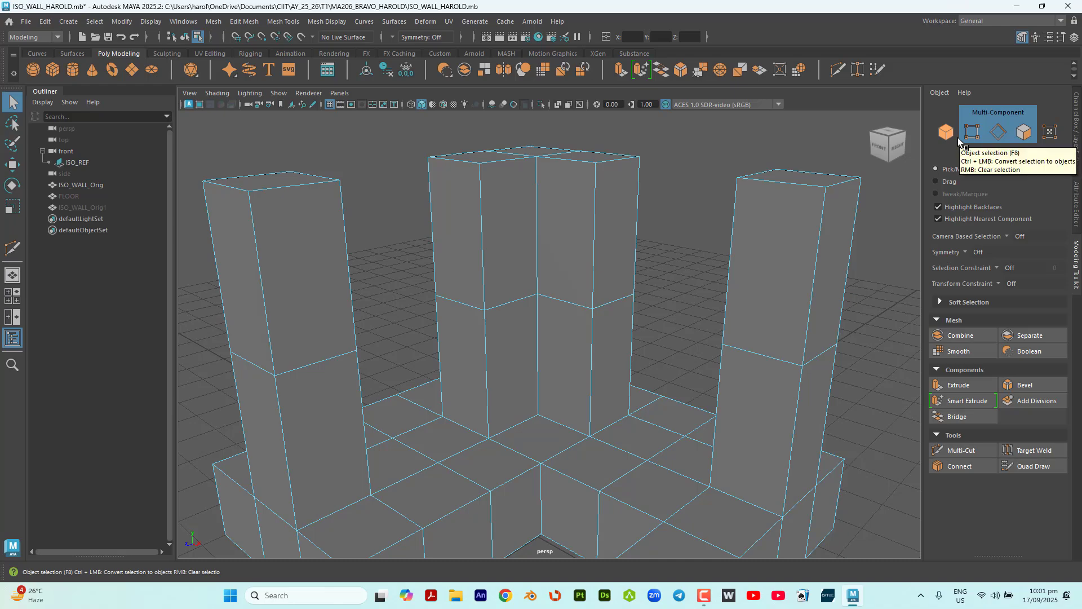
# Step: Bridge the facing upper faces of the corner pillar and the right pillar to form the wall above the opening
pyautogui.click(1025, 133)
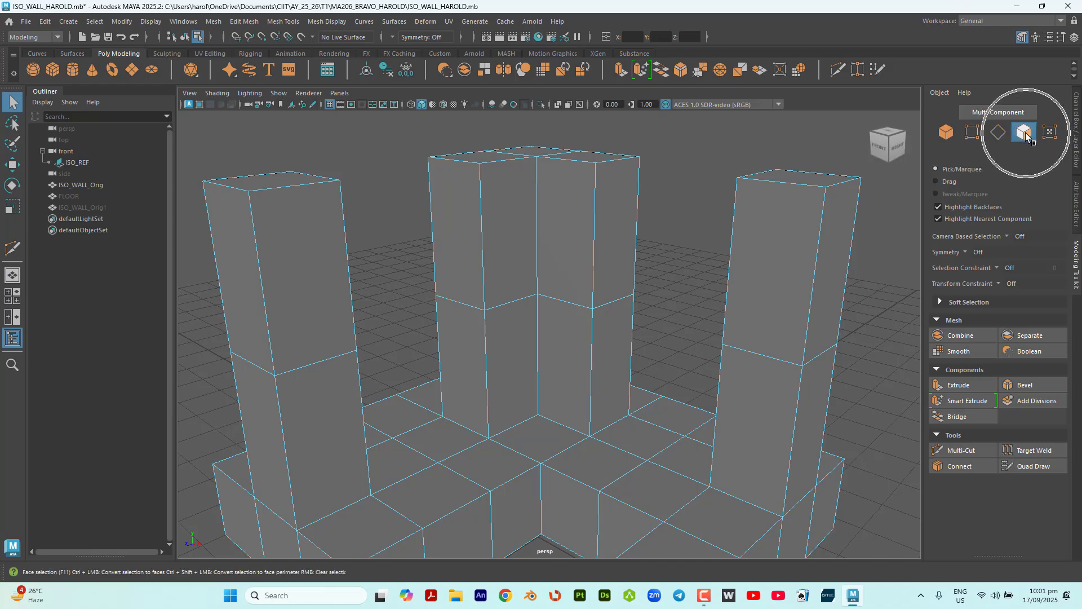
pyautogui.click(618, 218)
pyautogui.keyDown('alt'); pyautogui.moveTo(624, 222); pyautogui.dragTo(682, 242); pyautogui.keyUp('alt')
pyautogui.keyDown('shift'); pyautogui.click(618, 171); pyautogui.keyUp('shift')
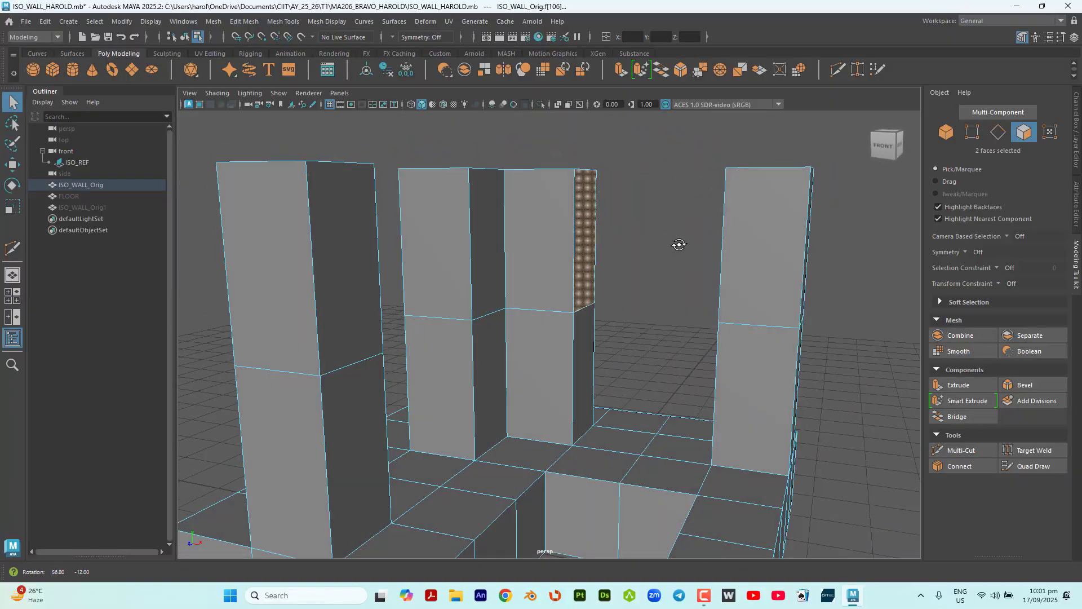
pyautogui.click(975, 415)
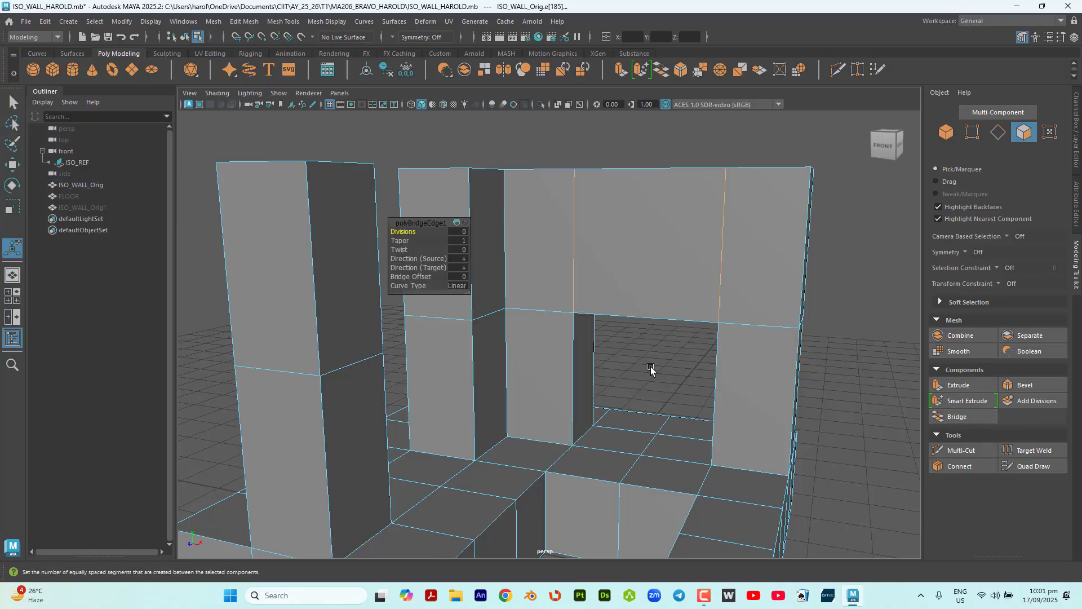
pyautogui.keyDown('alt'); pyautogui.moveTo(653, 370); pyautogui.dragTo(616, 357); pyautogui.keyUp('alt')
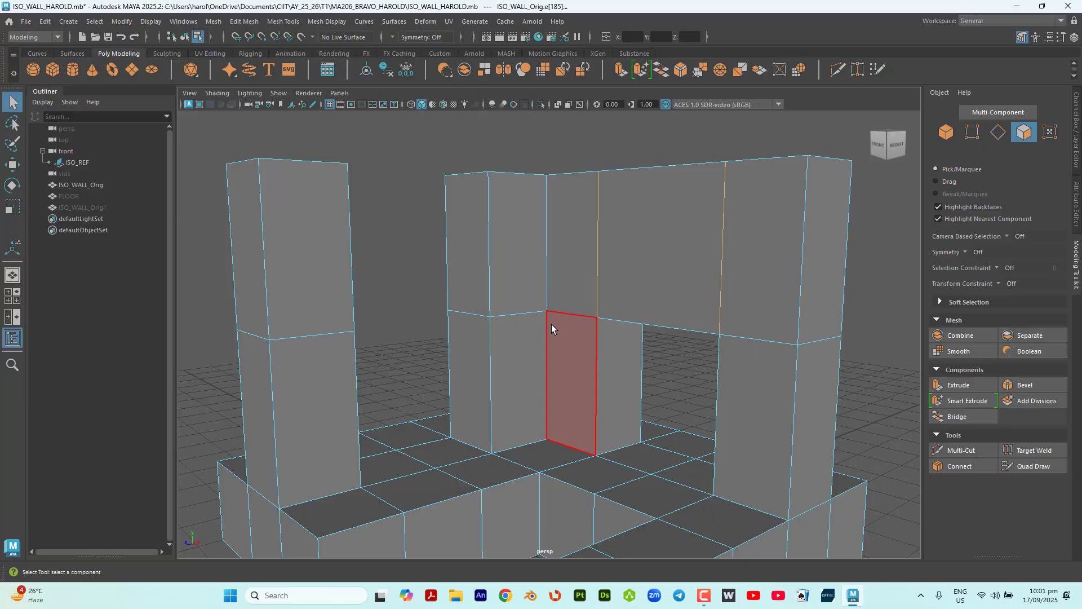
# Step: Bridge the facing upper faces of the left pillar and the corner pillar, and clear the selection
pyautogui.keyDown('alt'); pyautogui.moveTo(551, 323); pyautogui.dragTo(485, 336); pyautogui.keyUp('alt')
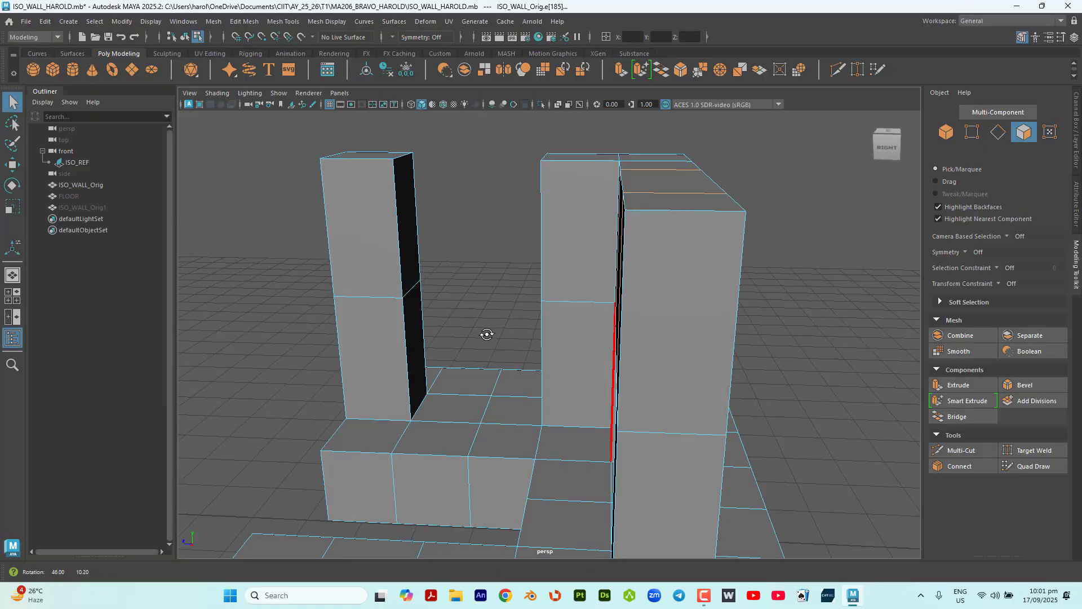
pyautogui.click(414, 218)
pyautogui.keyDown('alt'); pyautogui.moveTo(435, 225); pyautogui.dragTo(533, 210); pyautogui.keyUp('alt')
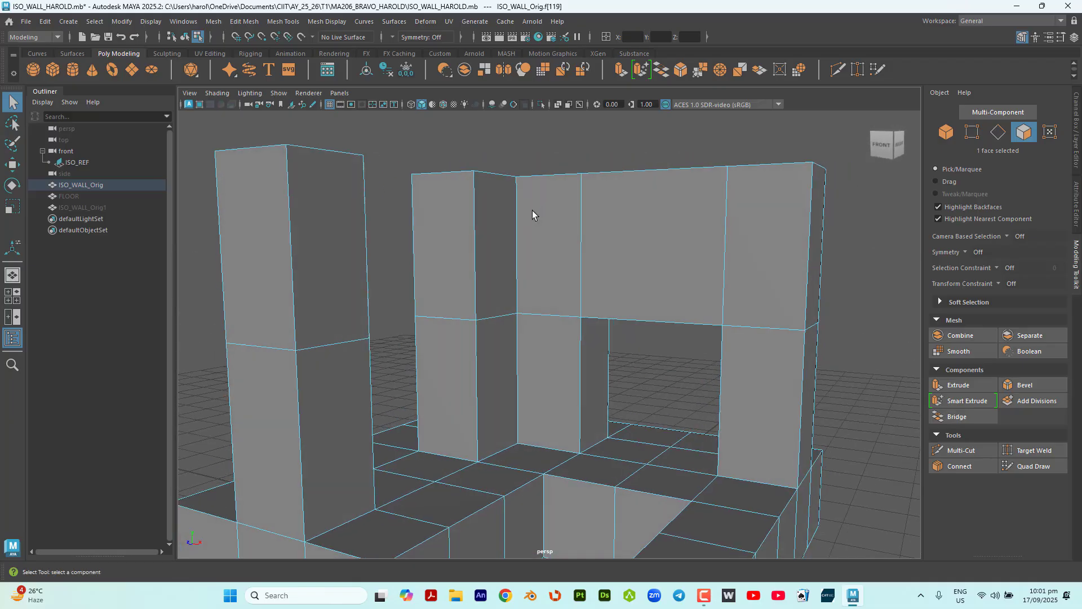
pyautogui.keyDown('shift'); pyautogui.click(453, 227); pyautogui.keyUp('shift')
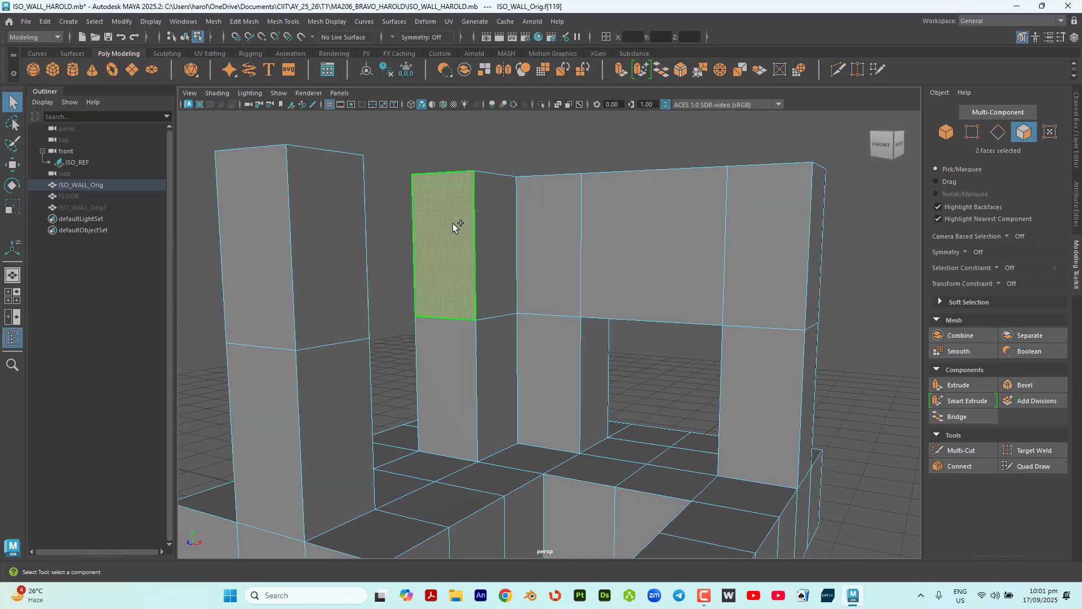
pyautogui.keyDown('alt'); pyautogui.moveTo(453, 228); pyautogui.dragTo(627, 387); pyautogui.keyUp('alt')
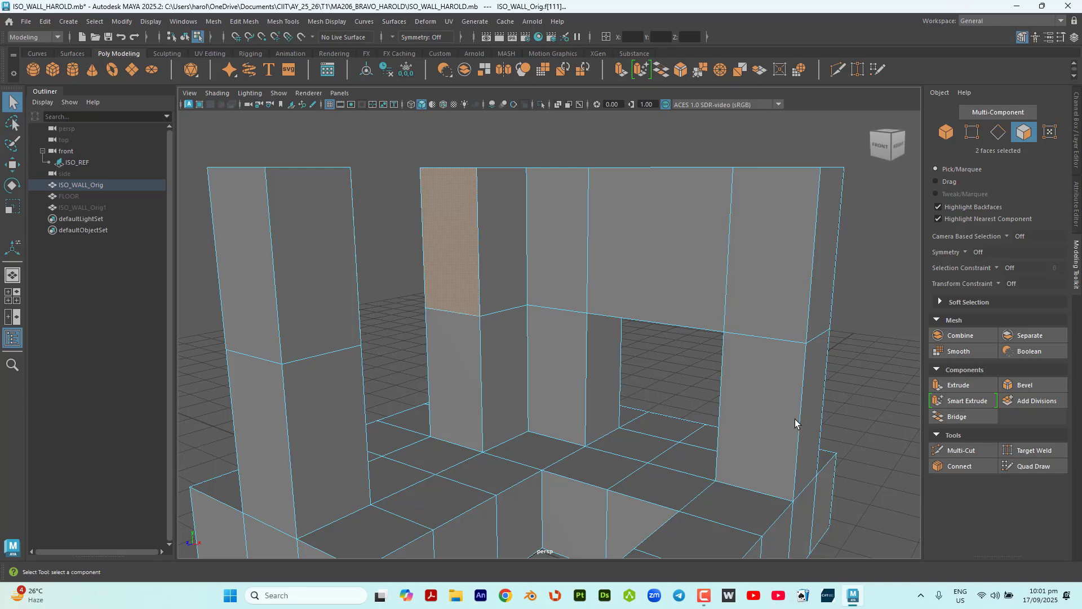
pyautogui.click(983, 421)
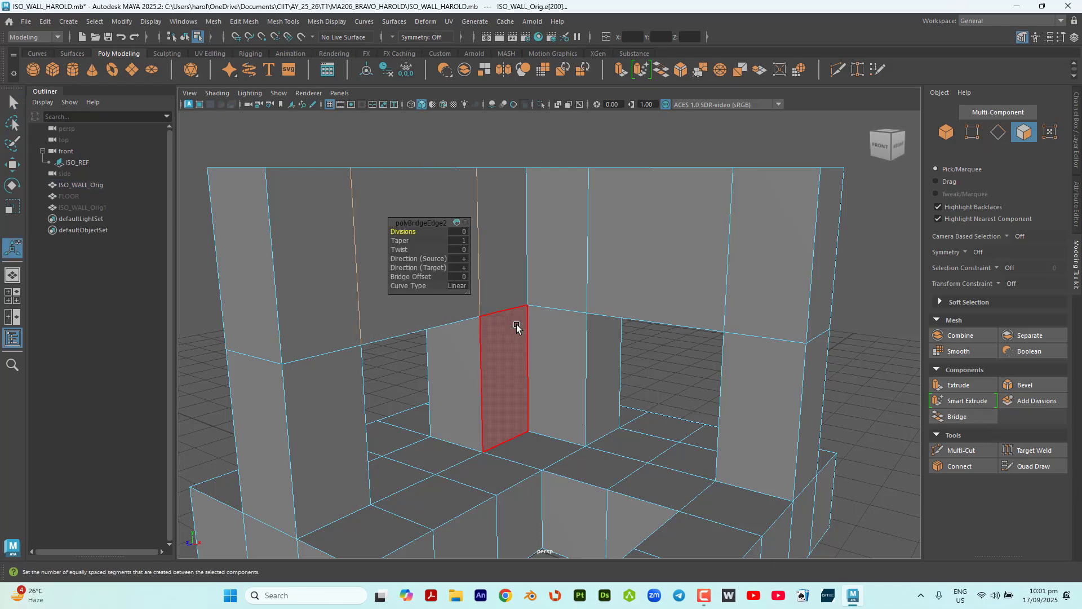
pyautogui.press('q')
pyautogui.click(674, 363)
pyautogui.scroll(-3, 675, 363)
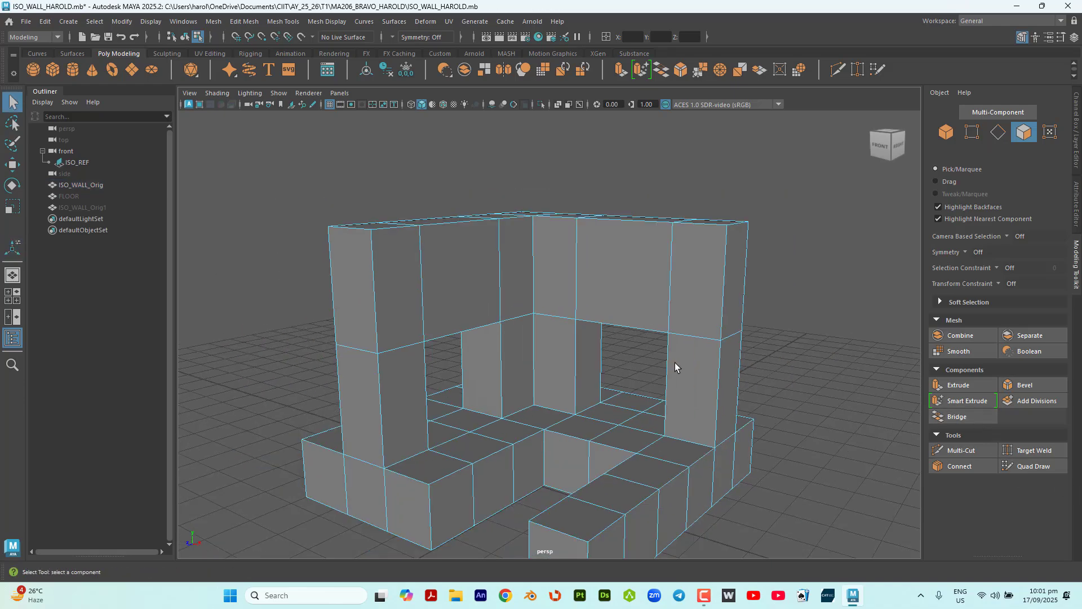
# Step: Examine the bridged walls and compare their openings with the arches in the front-view reference drawing
pyautogui.moveTo(675, 363)
pyautogui.keyDown('alt'); pyautogui.mouseDown()
pyautogui.moveTo(634, 375)
pyautogui.moveTo(554, 364)
pyautogui.moveTo(682, 372)
pyautogui.moveTo(667, 375)
pyautogui.mouseUp(); pyautogui.keyUp('alt')
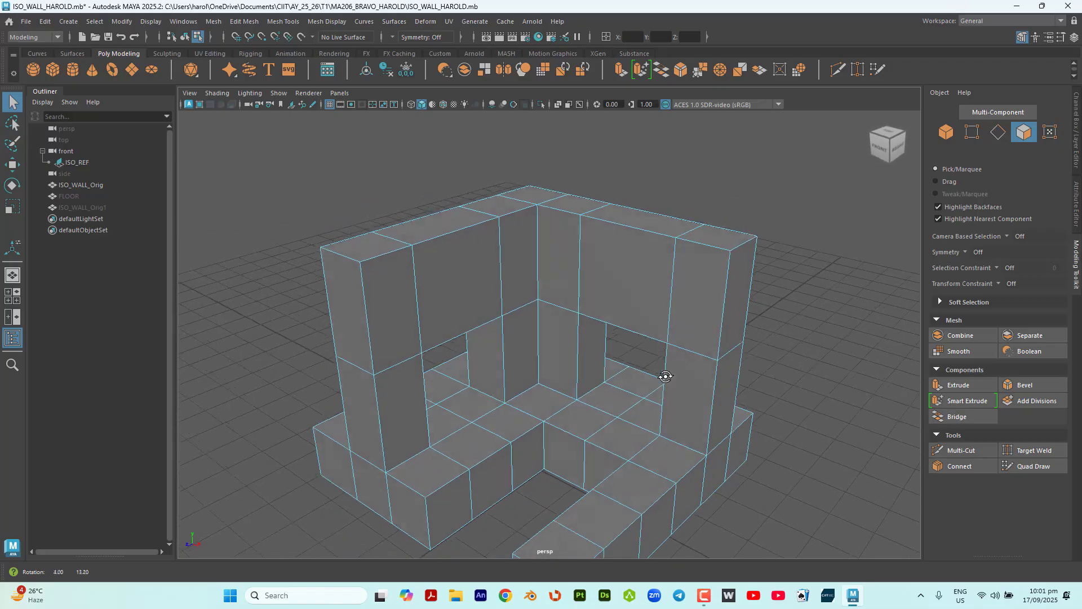
pyautogui.keyDown('alt'); pyautogui.moveTo(667, 374); pyautogui.dragTo(691, 341, button='middle'); pyautogui.keyUp('alt')
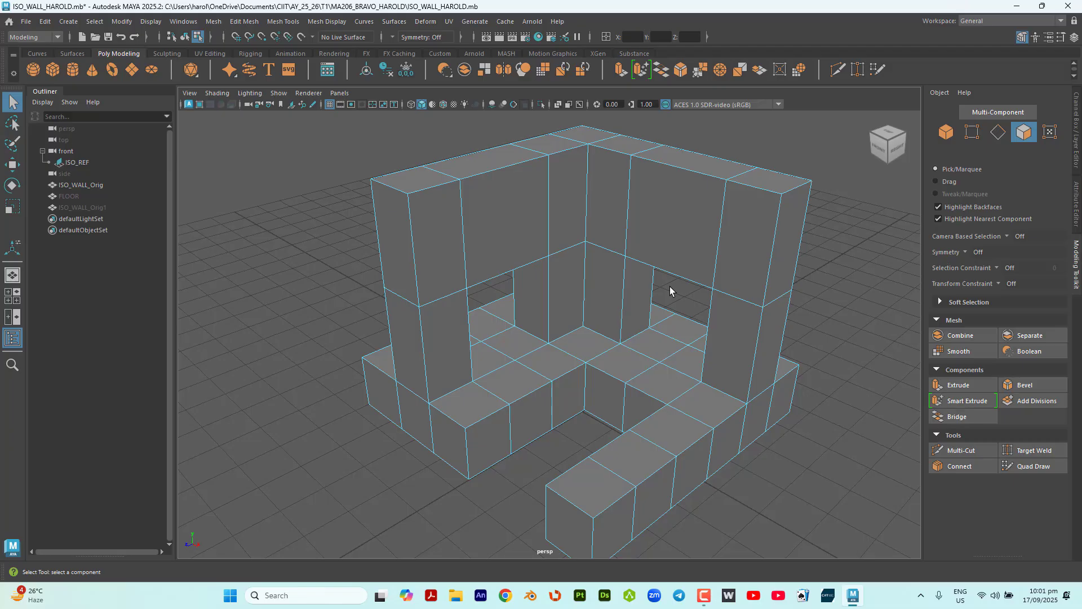
pyautogui.press('space')
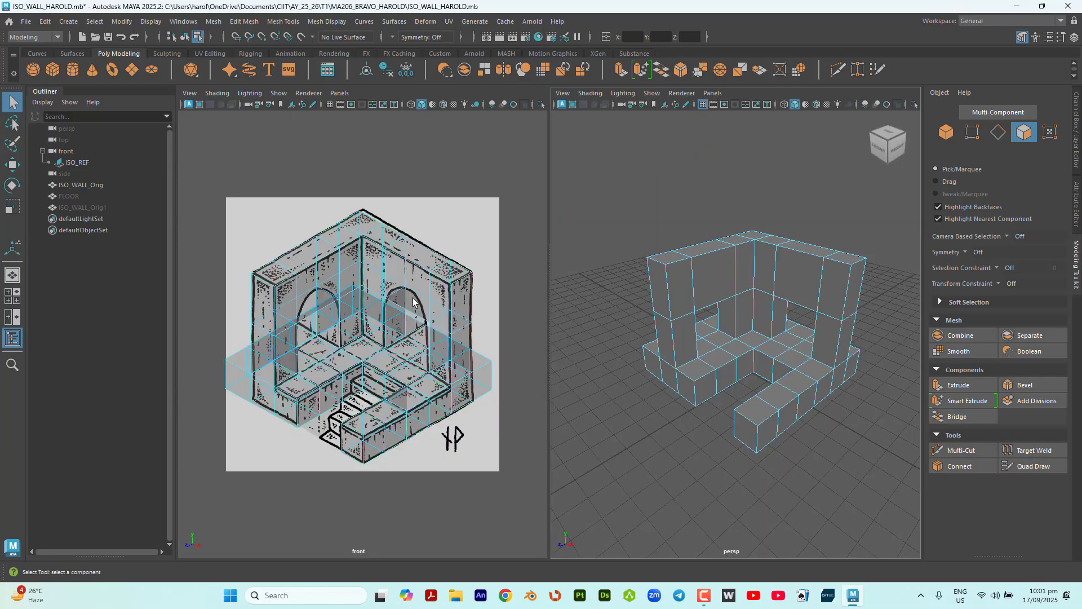
pyautogui.press('space')
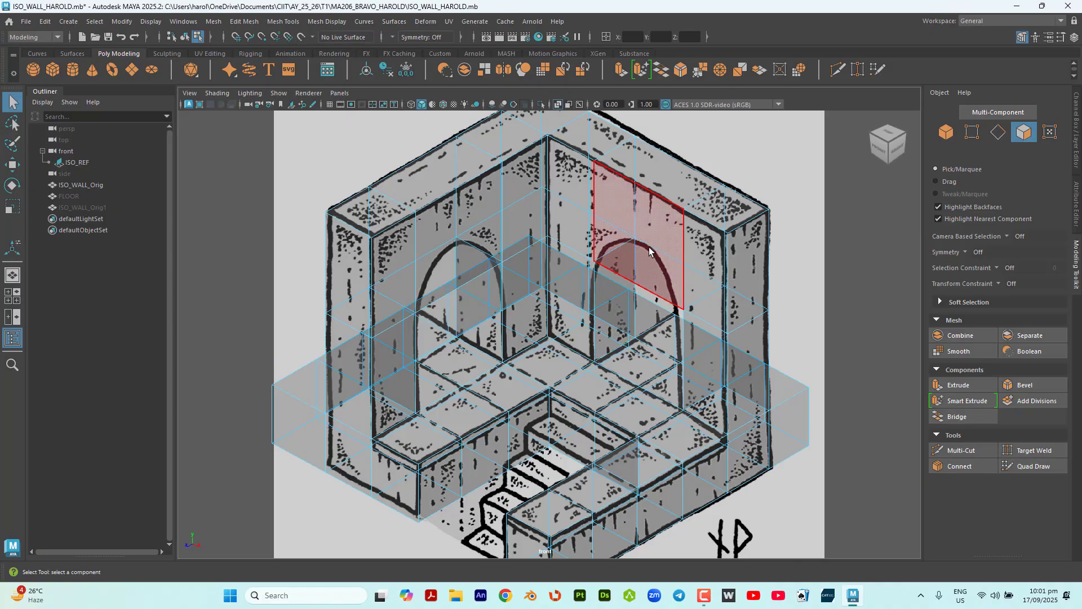
pyautogui.press('space')
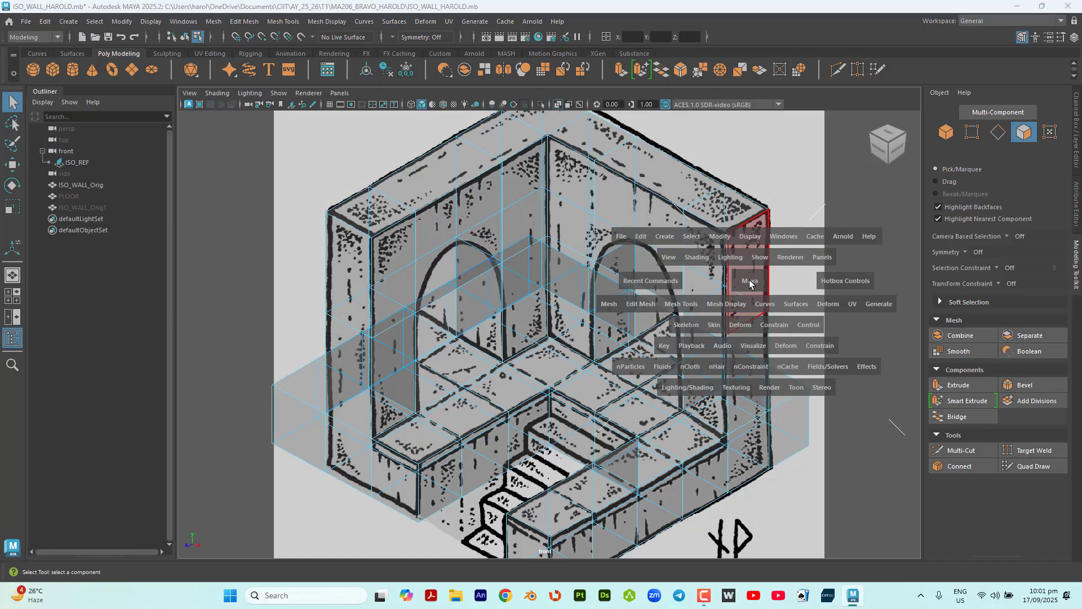
pyautogui.scroll(3, 383, 316)
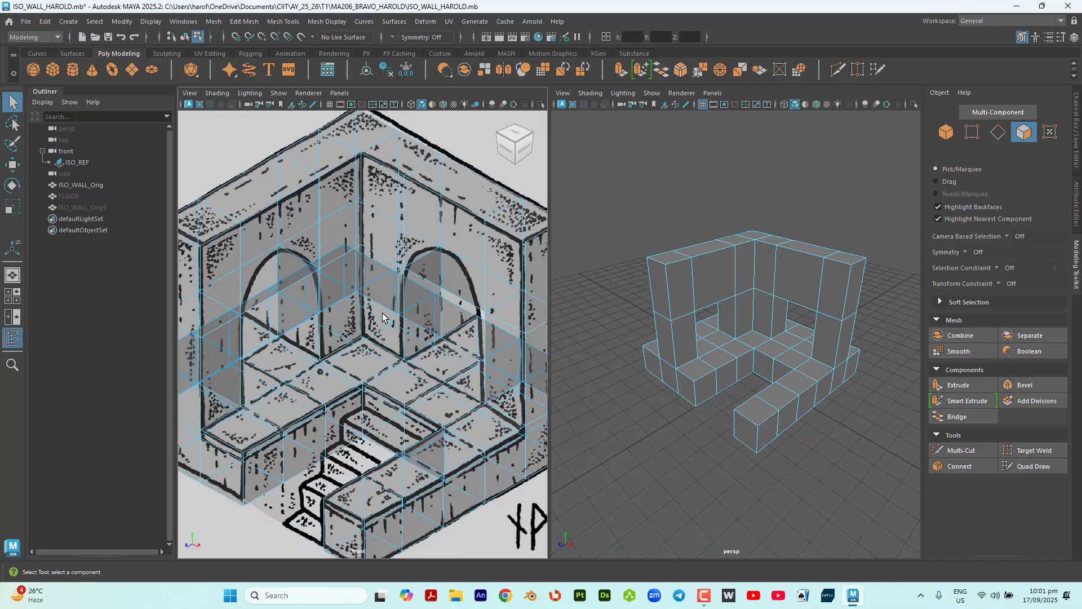
pyautogui.scroll(2, 382, 317)
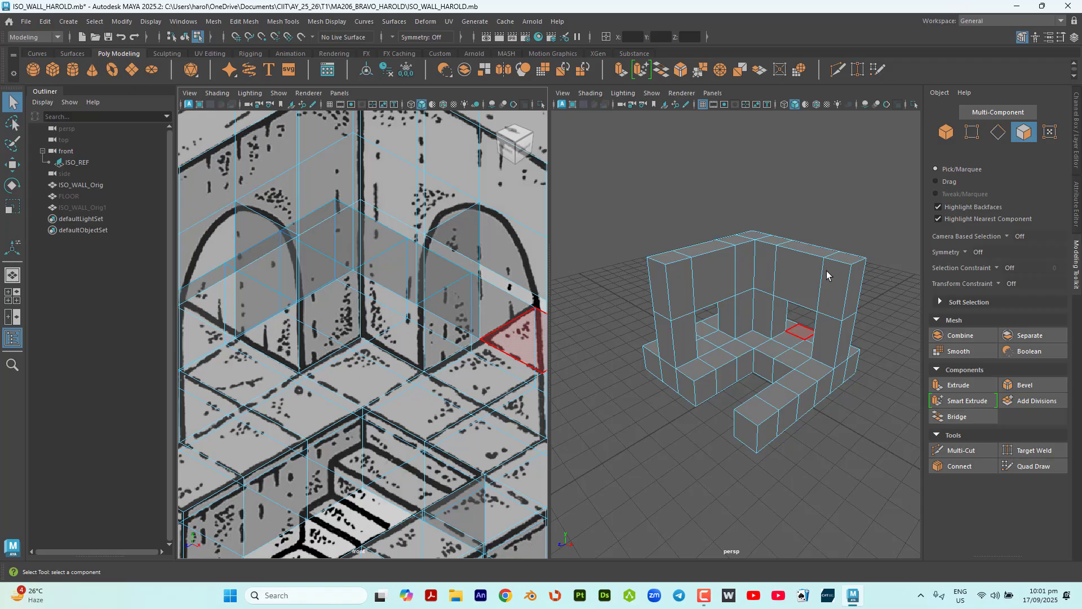
# Step: Insert vertical edge loops at 50% with Multi-Cut through the middle of both wall sections above the openings
pyautogui.keyDown('alt'); pyautogui.moveTo(794, 331); pyautogui.dragTo(830, 309); pyautogui.keyUp('alt')
pyautogui.scroll(5, 807, 297)
pyautogui.scroll(-5, 812, 307)
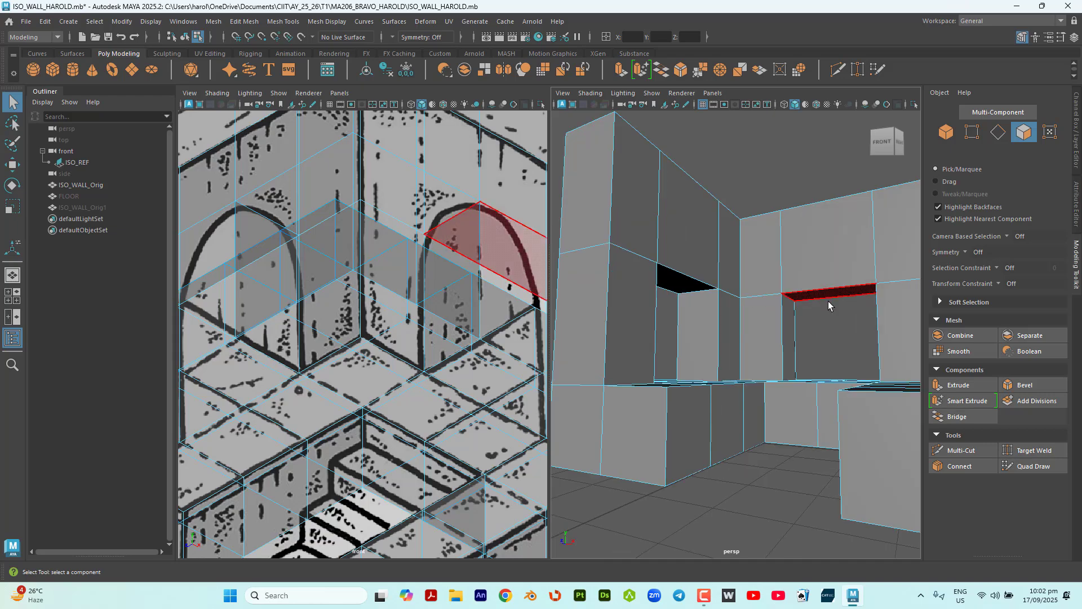
pyautogui.scroll(10, 812, 327)
pyautogui.keyDown('alt'); pyautogui.moveTo(789, 363); pyautogui.dragTo(806, 366); pyautogui.keyUp('alt')
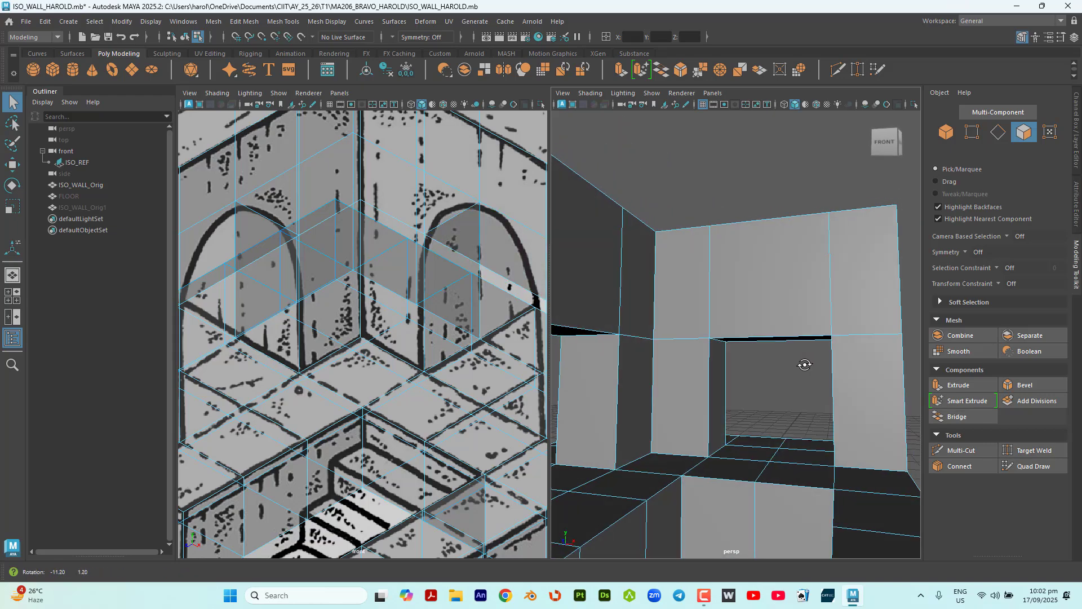
pyautogui.click(986, 455)
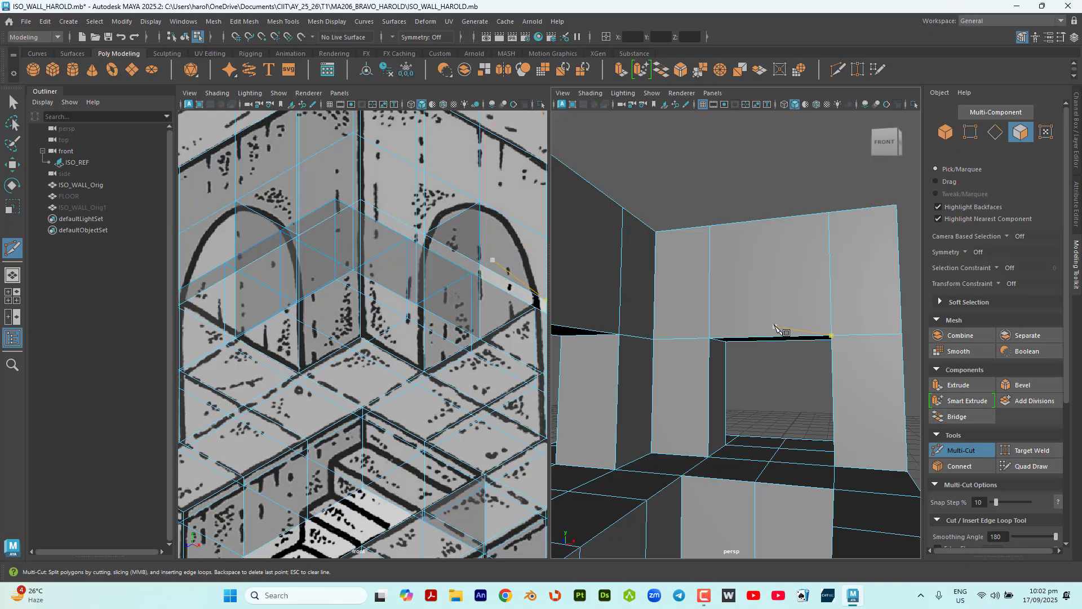
pyautogui.keyDown('alt'); pyautogui.moveTo(783, 336); pyautogui.dragTo(776, 357); pyautogui.keyUp('alt')
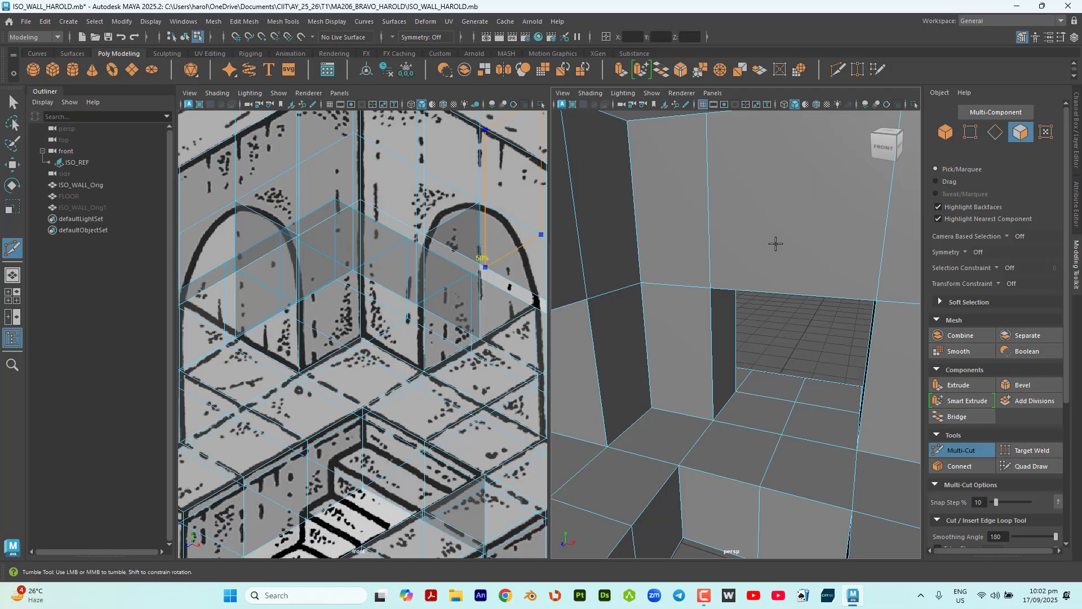
pyautogui.keyDown('alt'); pyautogui.moveTo(788, 353); pyautogui.dragTo(717, 364); pyautogui.keyUp('alt')
pyautogui.scroll(5, 709, 215)
pyautogui.keyDown('alt'); pyautogui.moveTo(709, 215); pyautogui.dragTo(829, 474, button='middle'); pyautogui.keyUp('alt')
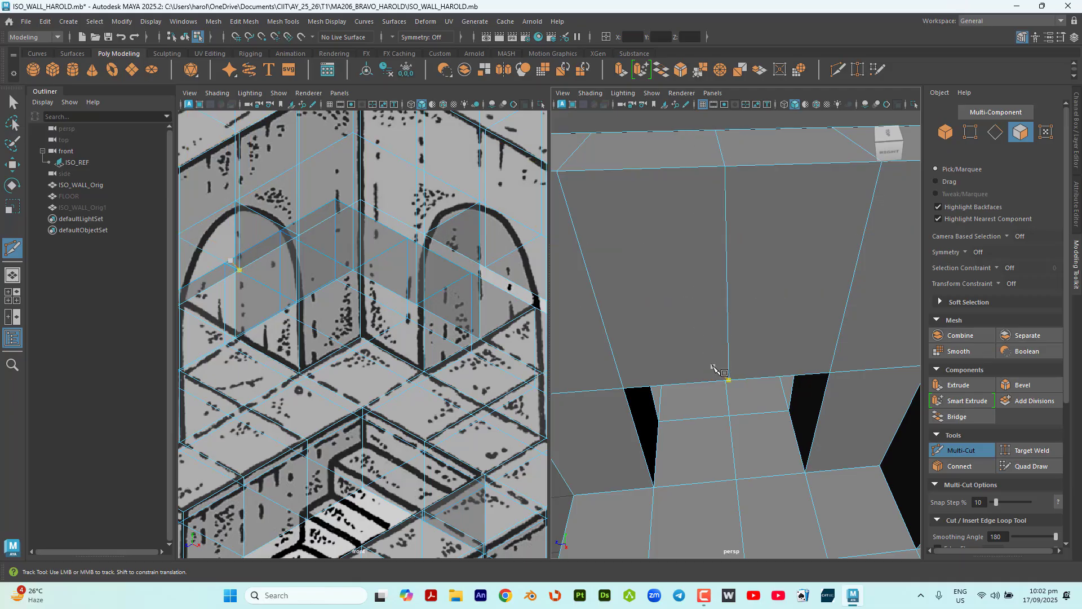
pyautogui.keyDown('alt'); pyautogui.moveTo(709, 313); pyautogui.dragTo(835, 379); pyautogui.keyUp('alt')
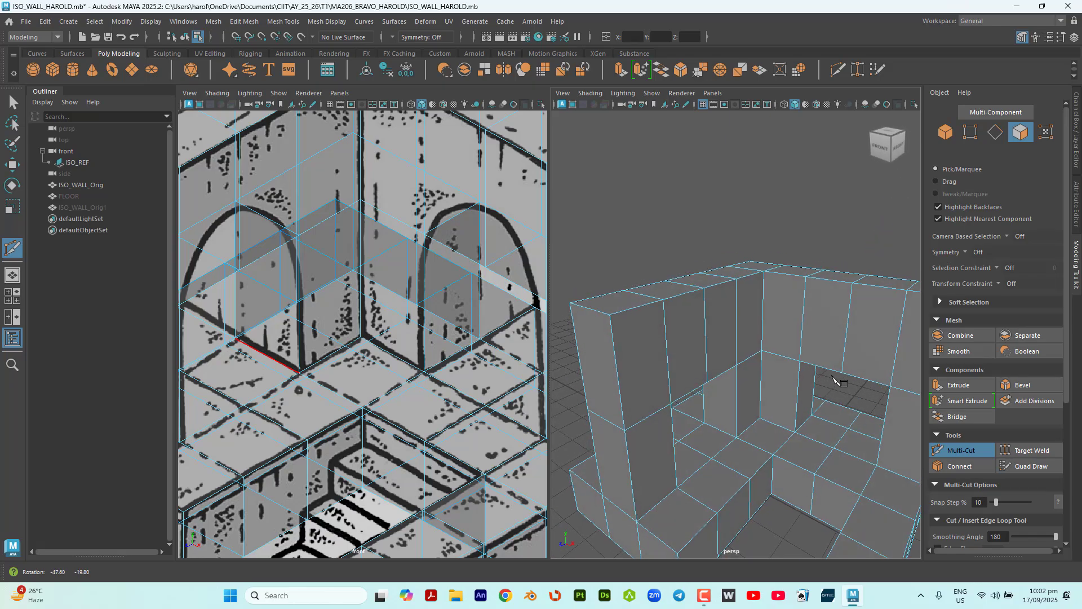
pyautogui.click(974, 449)
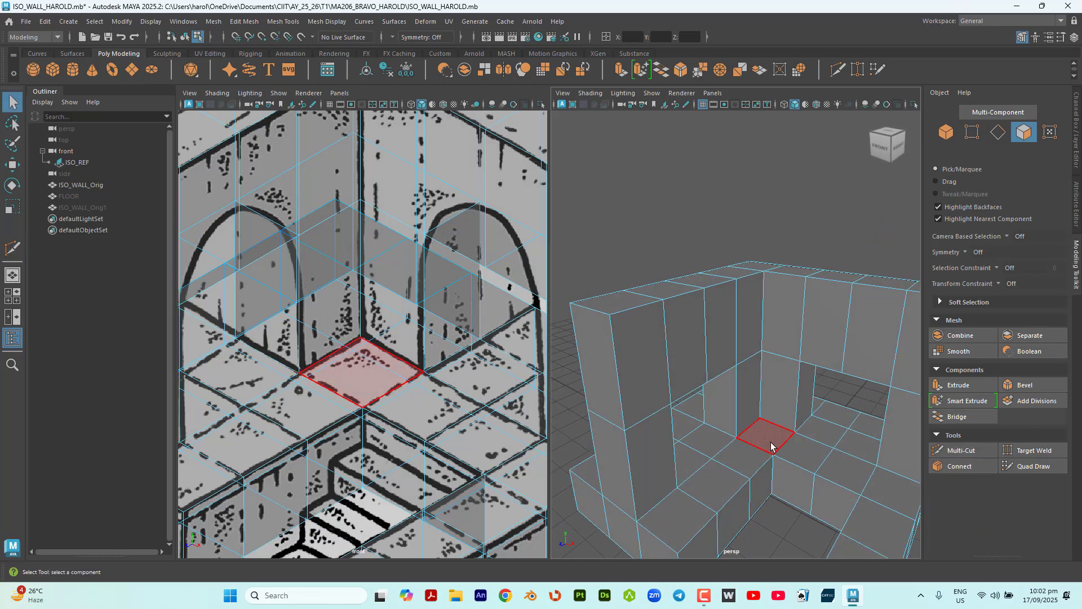
# Step: Raise the centre underside edges of both wall openings to Y 4.85, forming pointed tops
pyautogui.press('f')
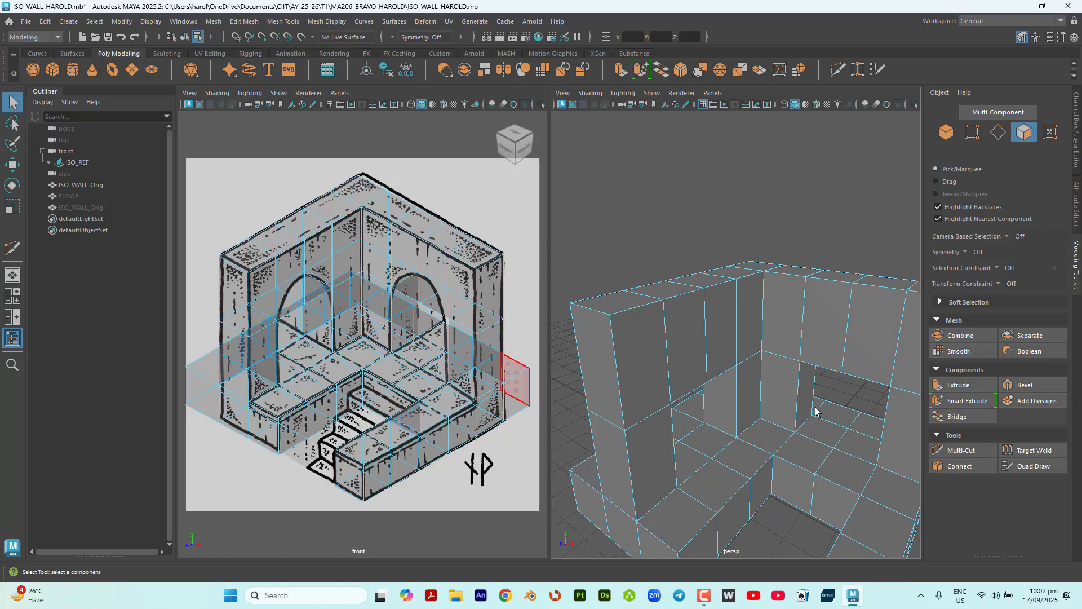
pyautogui.keyDown('alt'); pyautogui.moveTo(815, 410); pyautogui.dragTo(840, 390); pyautogui.keyUp('alt')
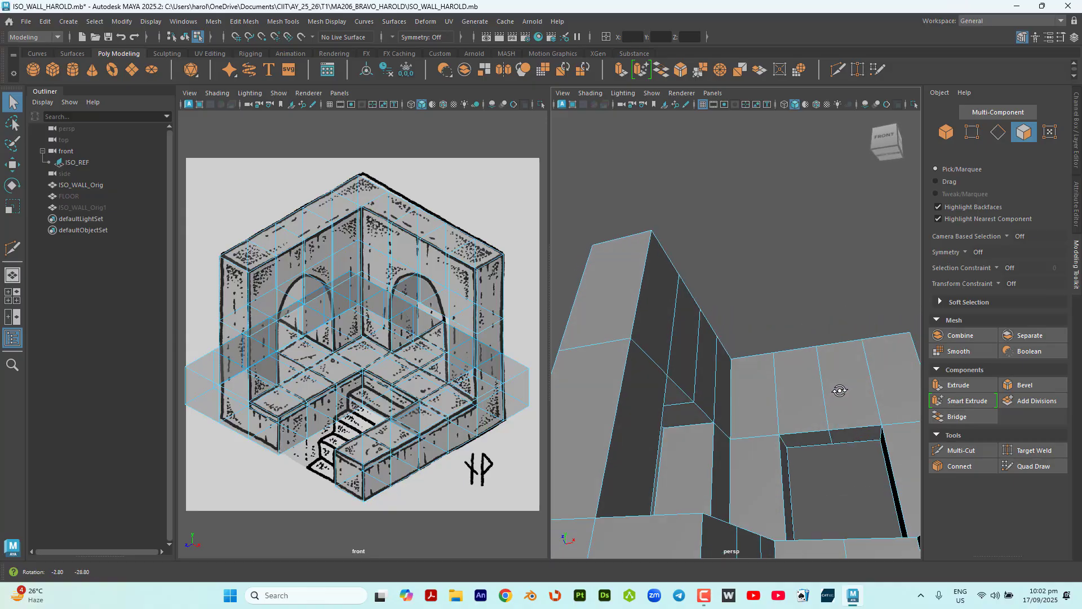
pyautogui.keyDown('alt'); pyautogui.moveTo(834, 476); pyautogui.dragTo(812, 483); pyautogui.keyUp('alt')
pyautogui.keyDown('alt'); pyautogui.moveTo(812, 483); pyautogui.dragTo(779, 451, button='middle'); pyautogui.keyUp('alt')
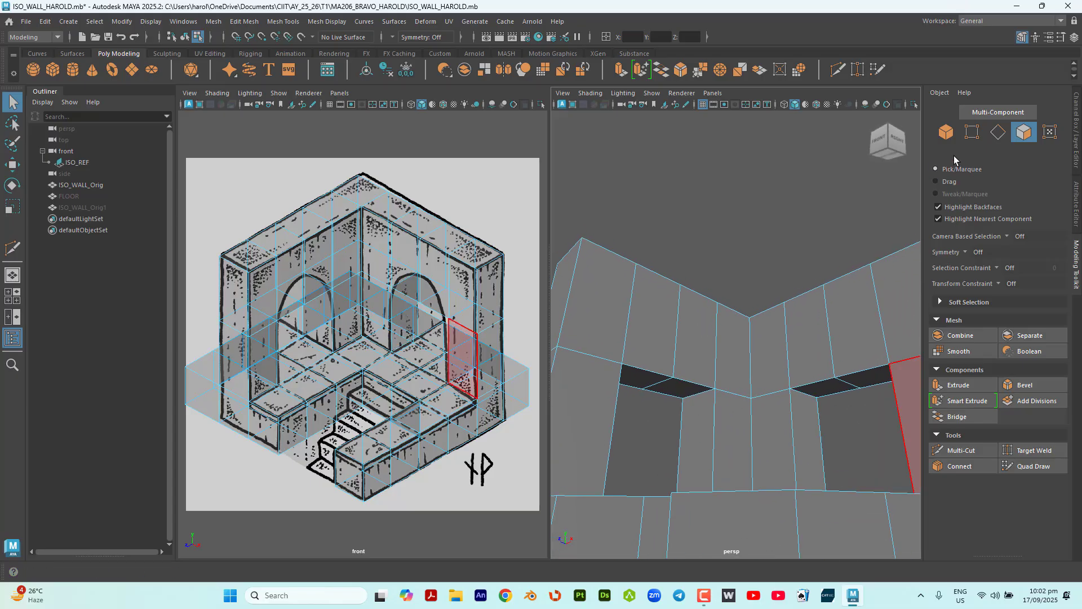
pyautogui.click(976, 134)
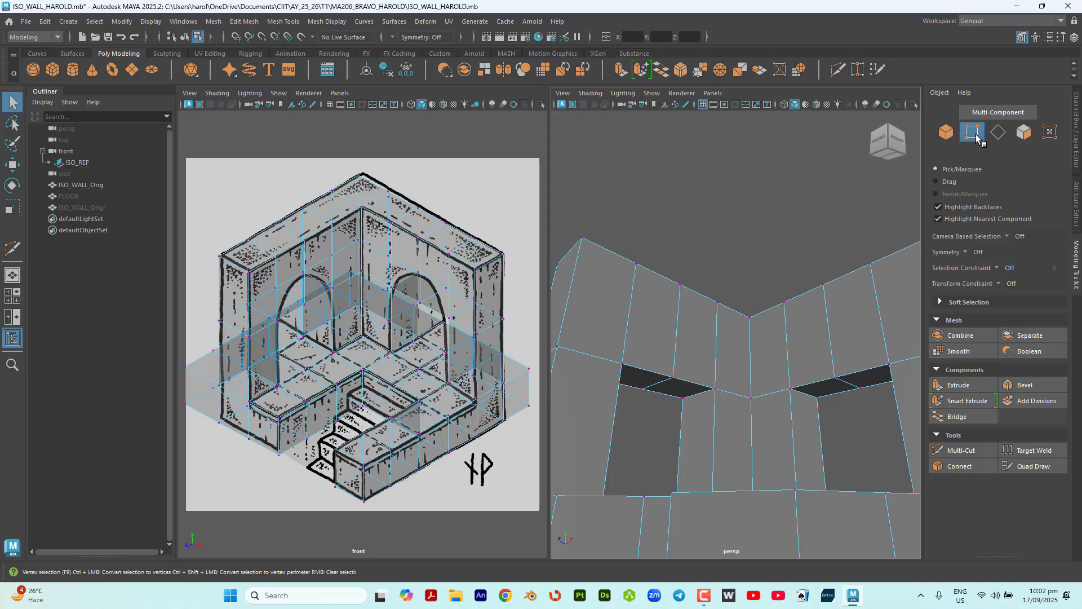
pyautogui.click(1007, 137)
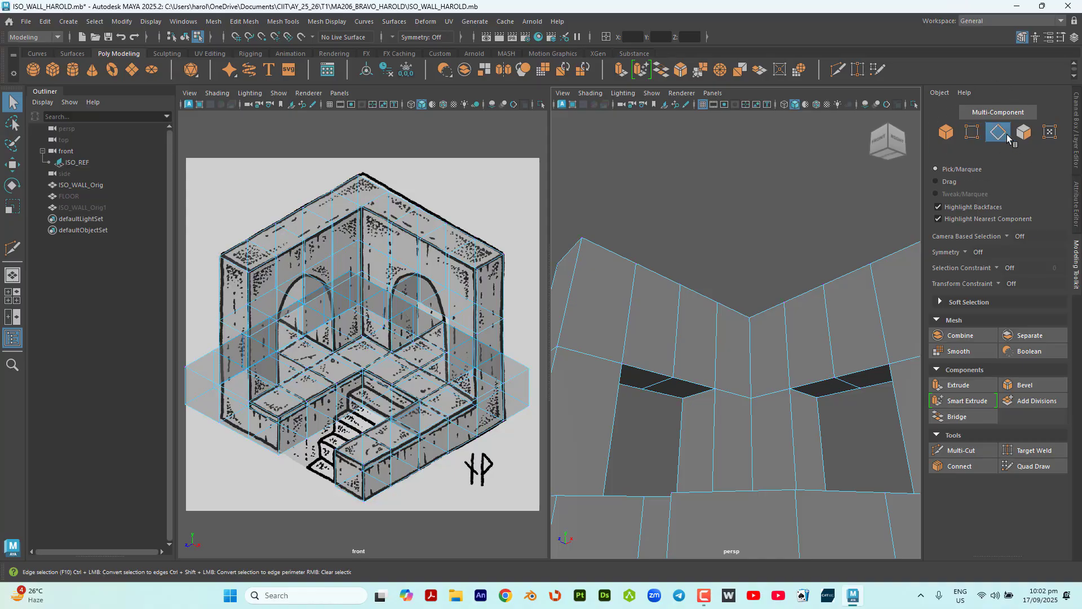
pyautogui.click(850, 386)
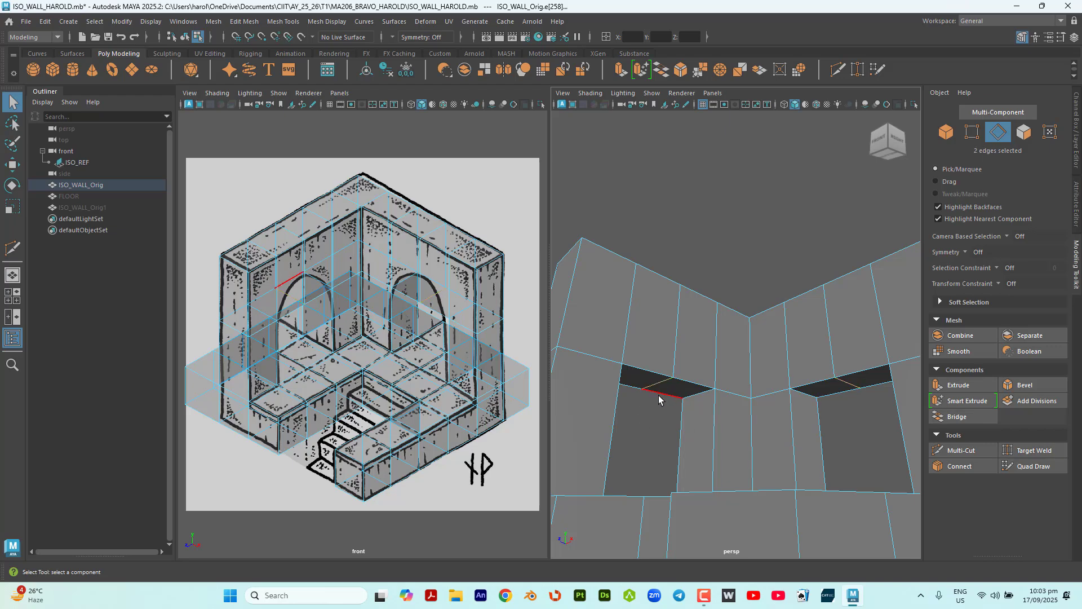
pyautogui.press('w')
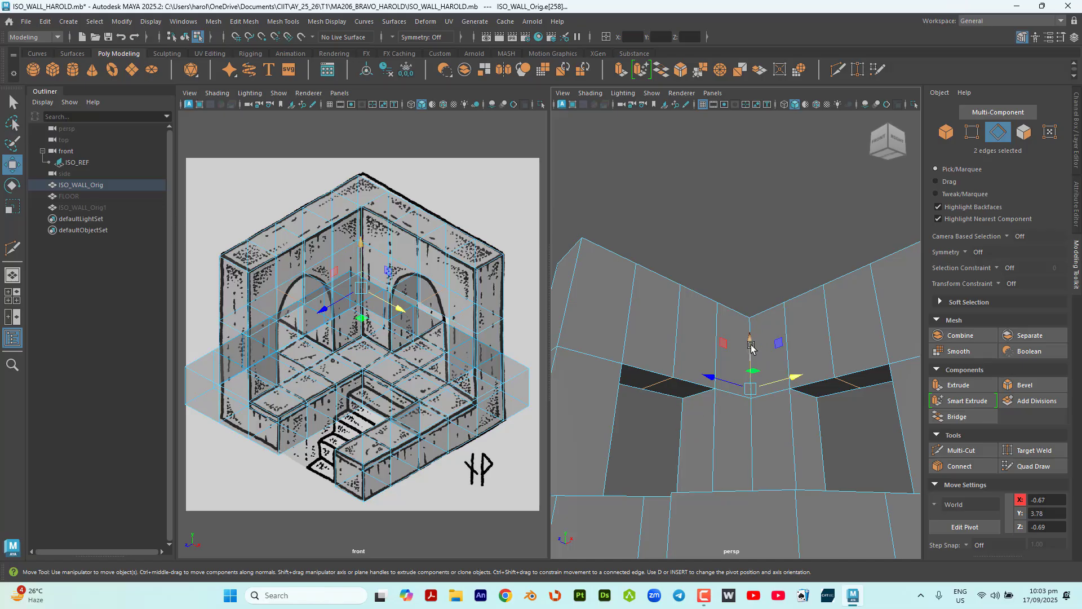
pyautogui.moveTo(751, 347); pyautogui.dragTo(754, 310)
# Step: Fine-tune the raised centre edges to Y 4.84 so the peaks match the arches in the front-view reference
pyautogui.scroll(5, 421, 276)
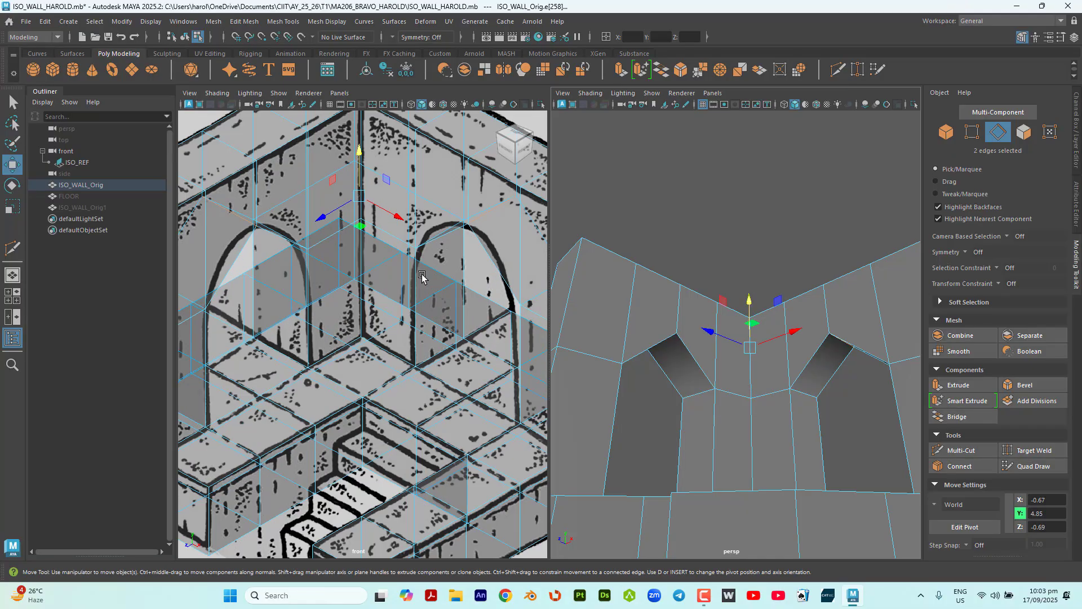
pyautogui.scroll(-8, 421, 277)
pyautogui.scroll(9, 423, 259)
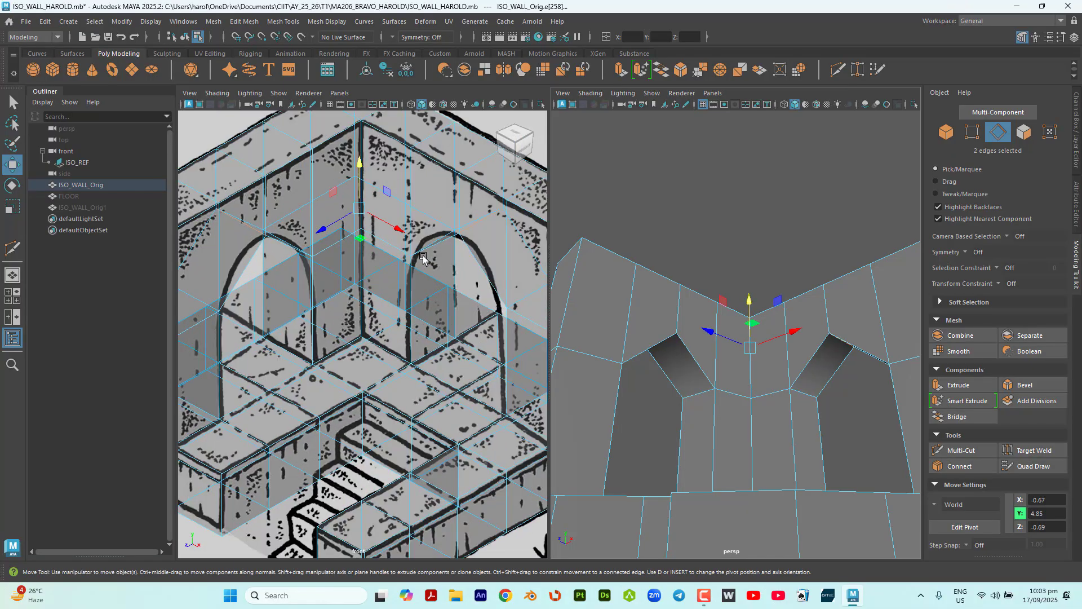
pyautogui.moveTo(361, 150); pyautogui.dragTo(371, 149)
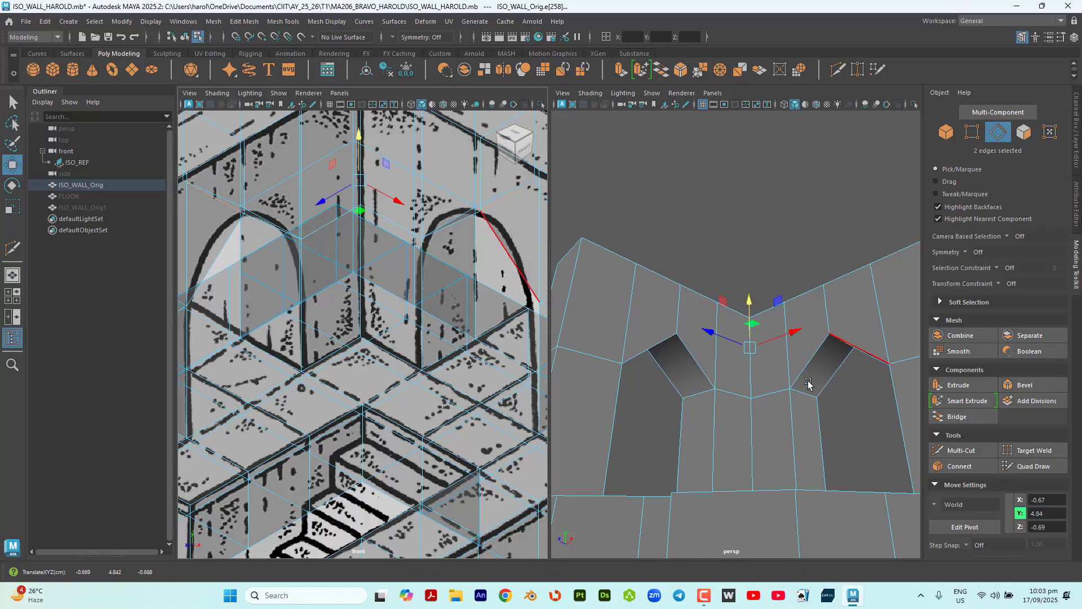
# Step: Insert vertical edge loops at 50% on both slopes of the right wall opening's pointed top
pyautogui.scroll(-5, 808, 383)
pyautogui.keyDown('alt'); pyautogui.moveTo(808, 384); pyautogui.dragTo(828, 413); pyautogui.keyUp('alt')
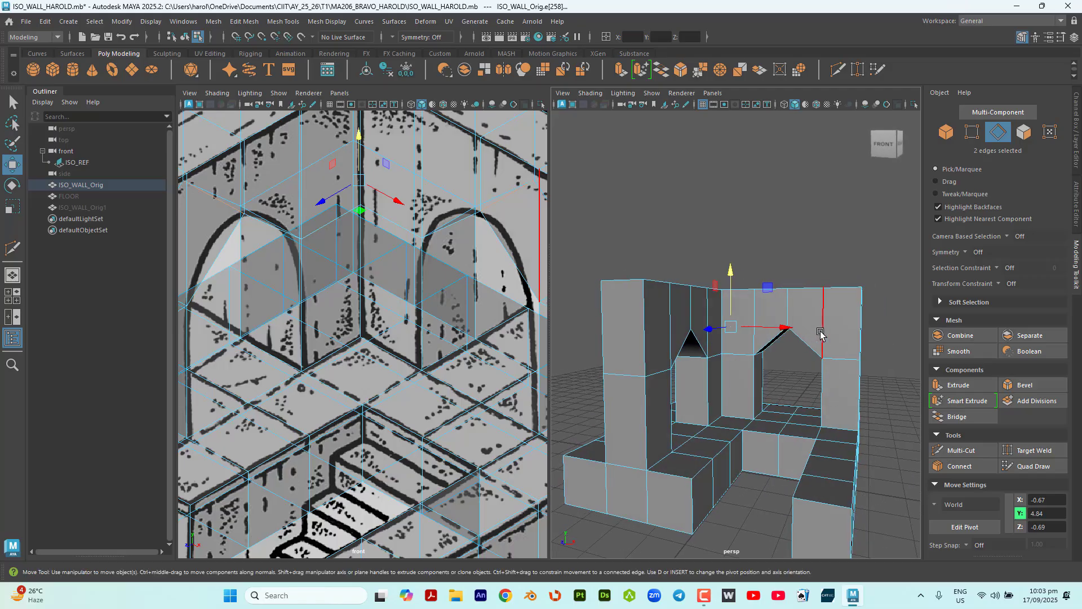
pyautogui.scroll(3, 820, 334)
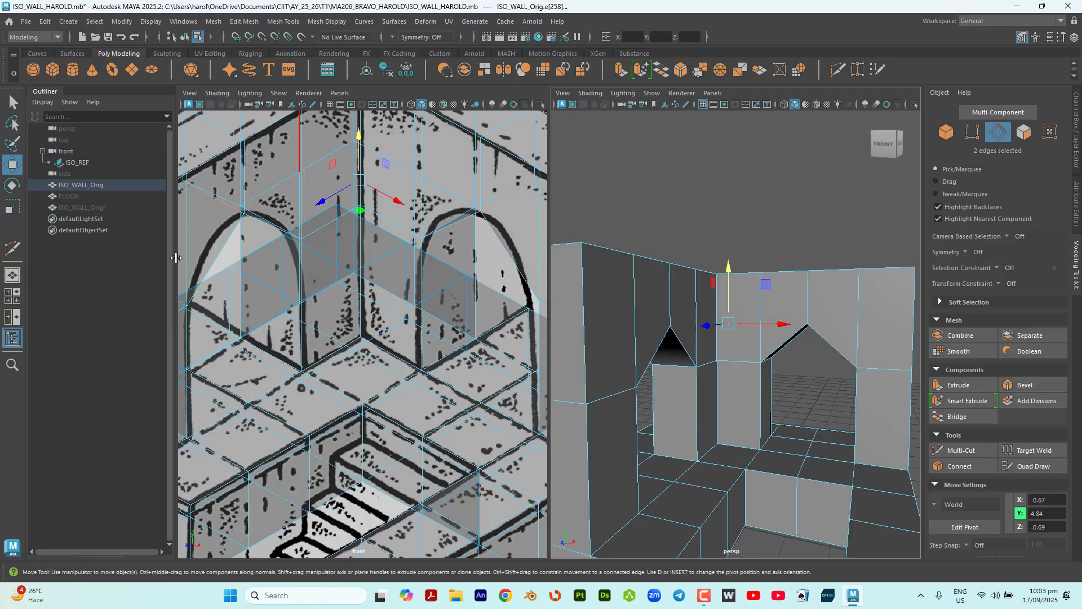
pyautogui.keyDown('alt'); pyautogui.moveTo(768, 377); pyautogui.dragTo(794, 381); pyautogui.keyUp('alt')
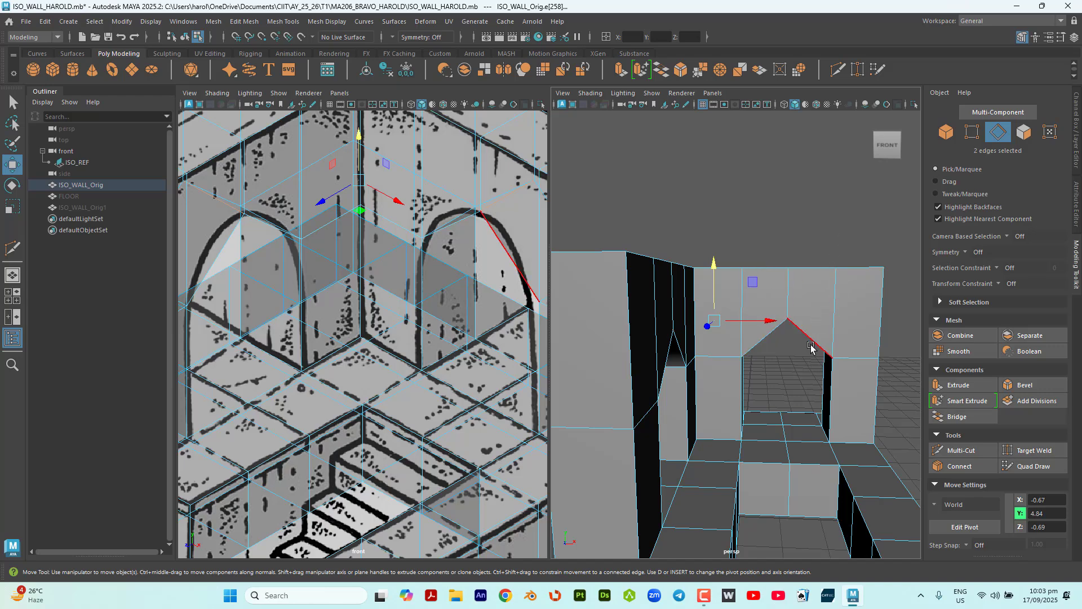
pyautogui.keyDown('alt'); pyautogui.moveTo(810, 347); pyautogui.dragTo(740, 354); pyautogui.keyUp('alt')
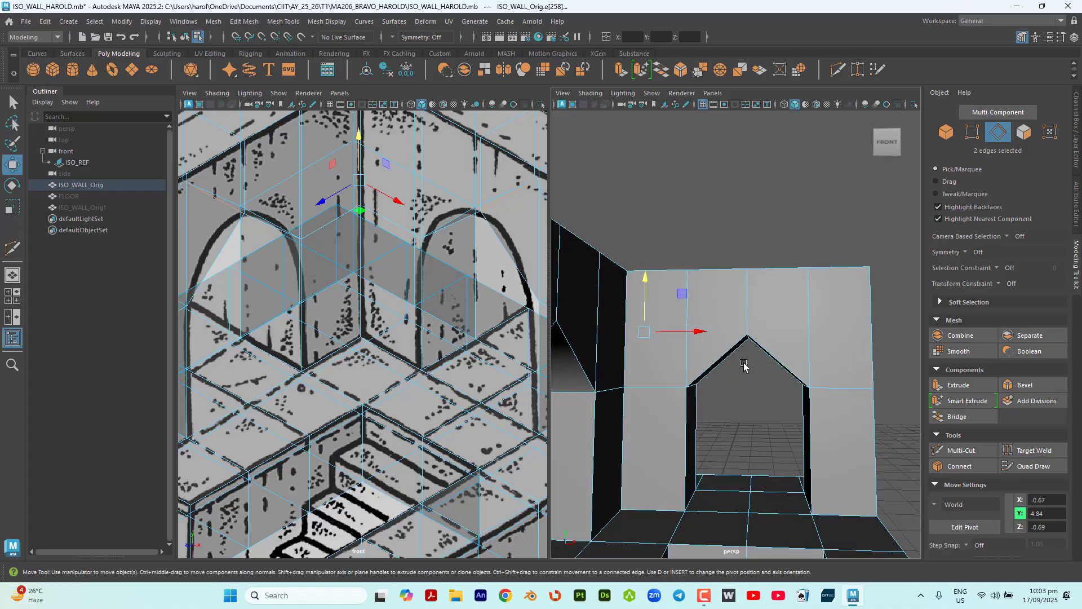
pyautogui.keyDown('alt'); pyautogui.moveTo(773, 393); pyautogui.dragTo(775, 388); pyautogui.keyUp('alt')
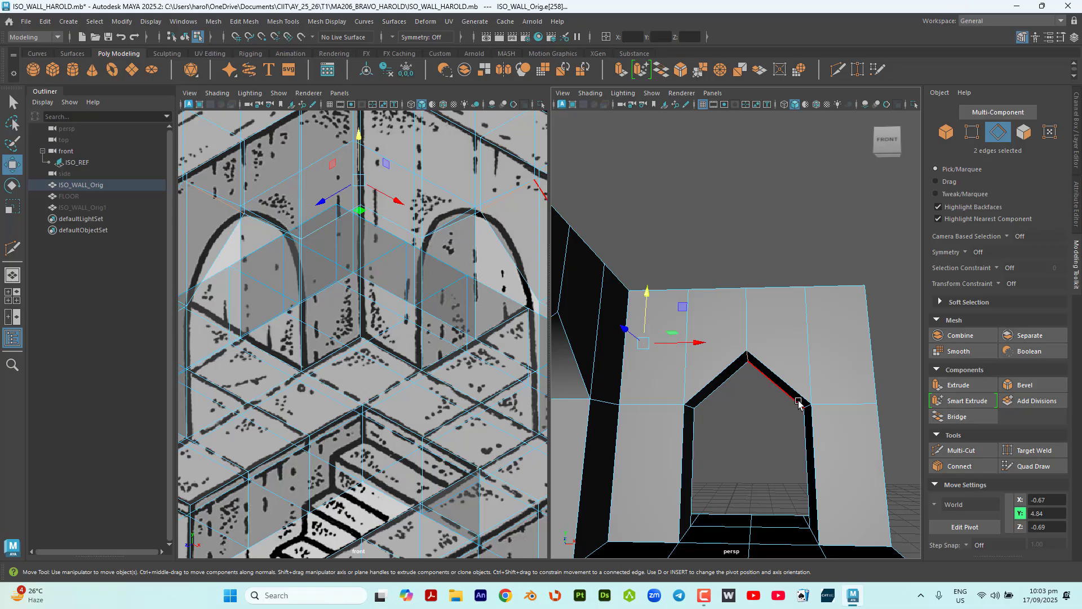
pyautogui.click(961, 450)
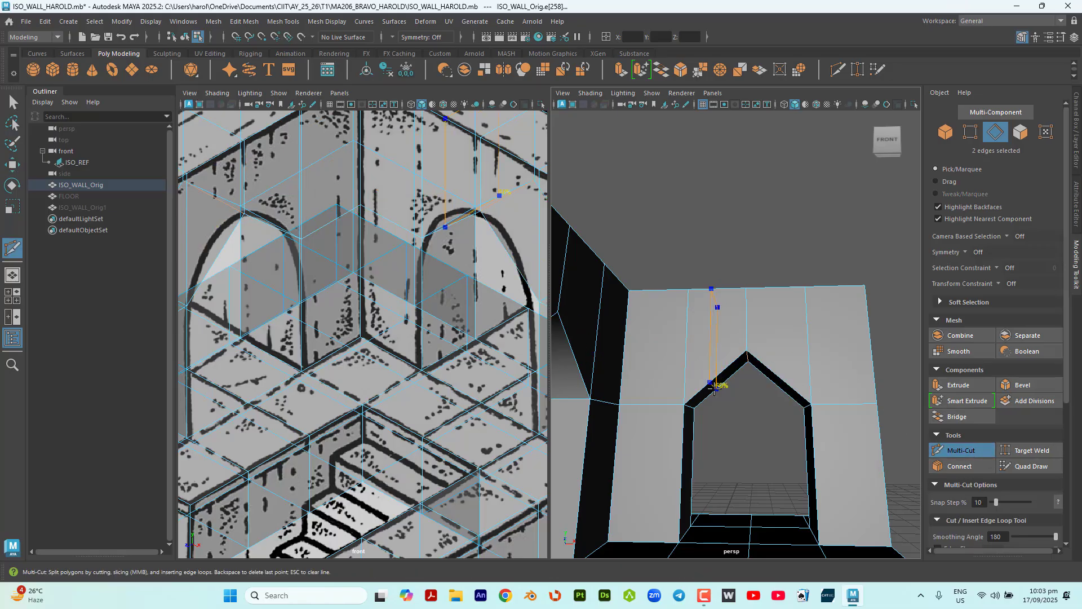
pyautogui.scroll(3, 731, 346)
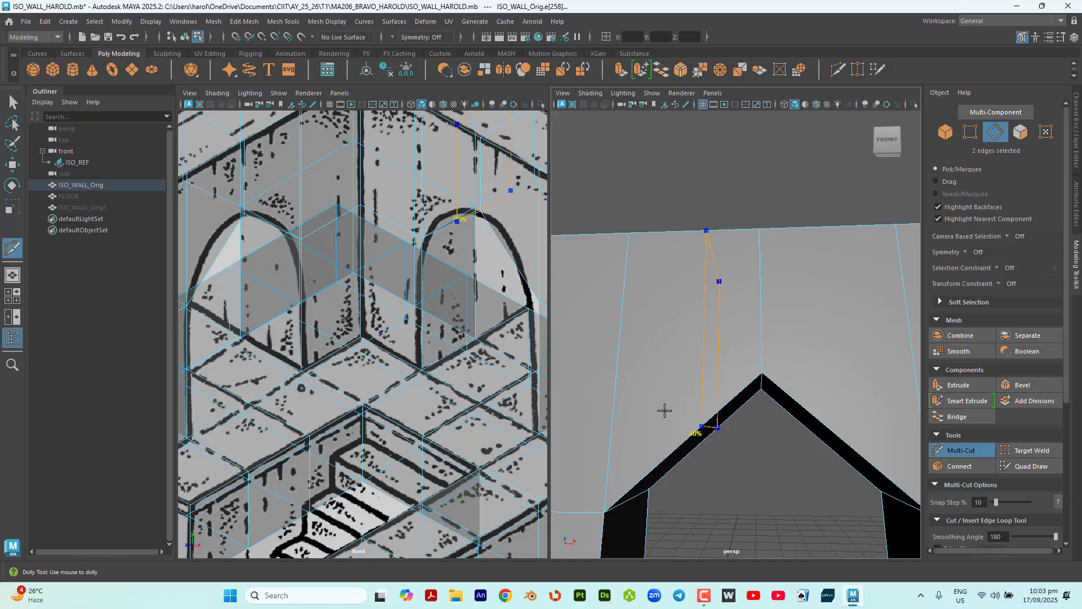
pyautogui.keyDown('ctrl'); pyautogui.click(675, 437); pyautogui.keyUp('ctrl')
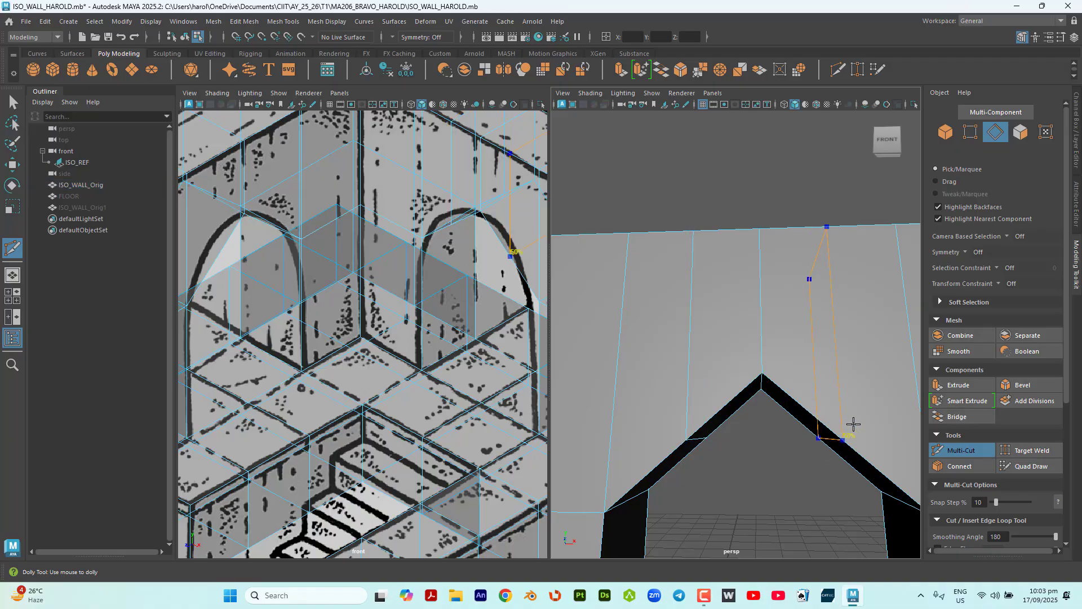
# Step: Insert vertical edge loops at 50% on both slopes of the left wall opening's pointed top and exit Multi-Cut
pyautogui.keyDown('alt'); pyautogui.moveTo(773, 495); pyautogui.dragTo(674, 472); pyautogui.keyUp('alt')
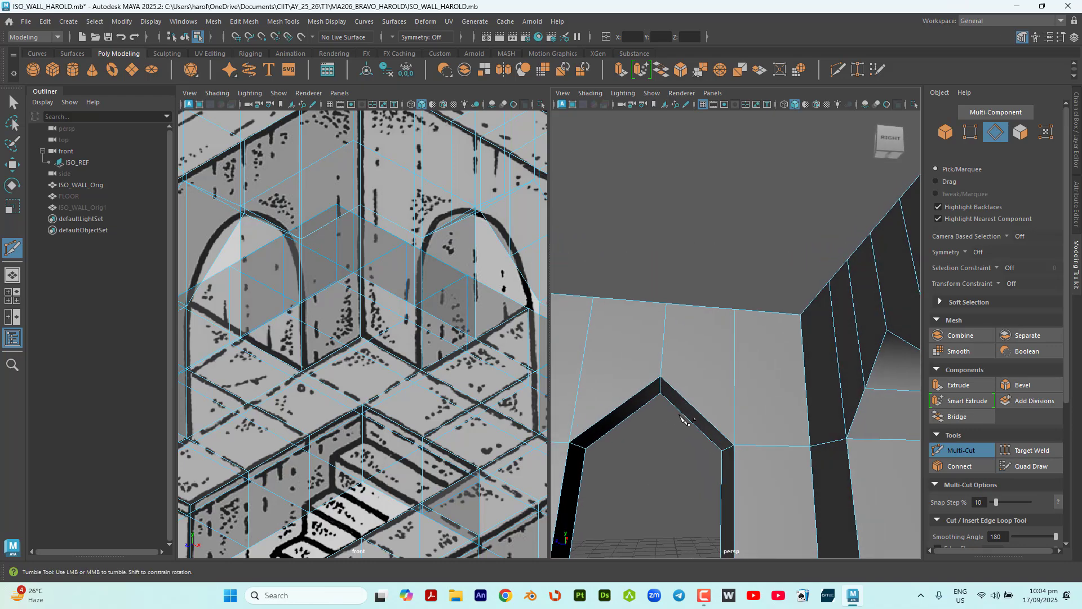
pyautogui.keyDown('ctrl'); pyautogui.keyDown('shift'); pyautogui.click(707, 396); pyautogui.keyUp('shift'); pyautogui.keyUp('ctrl')
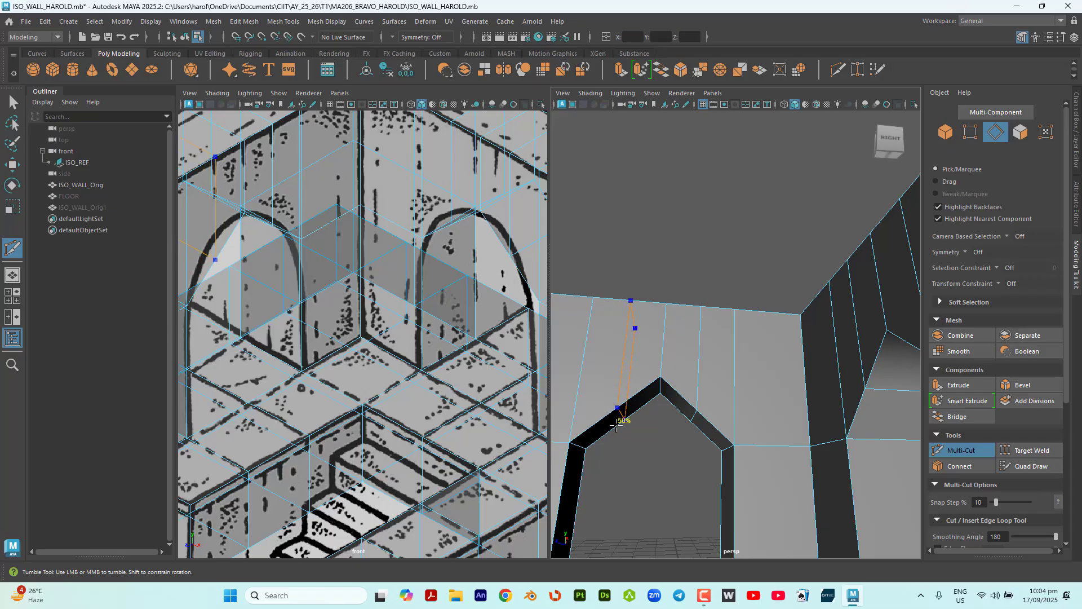
pyautogui.keyDown('alt'); pyautogui.moveTo(676, 489); pyautogui.dragTo(667, 503); pyautogui.keyUp('alt')
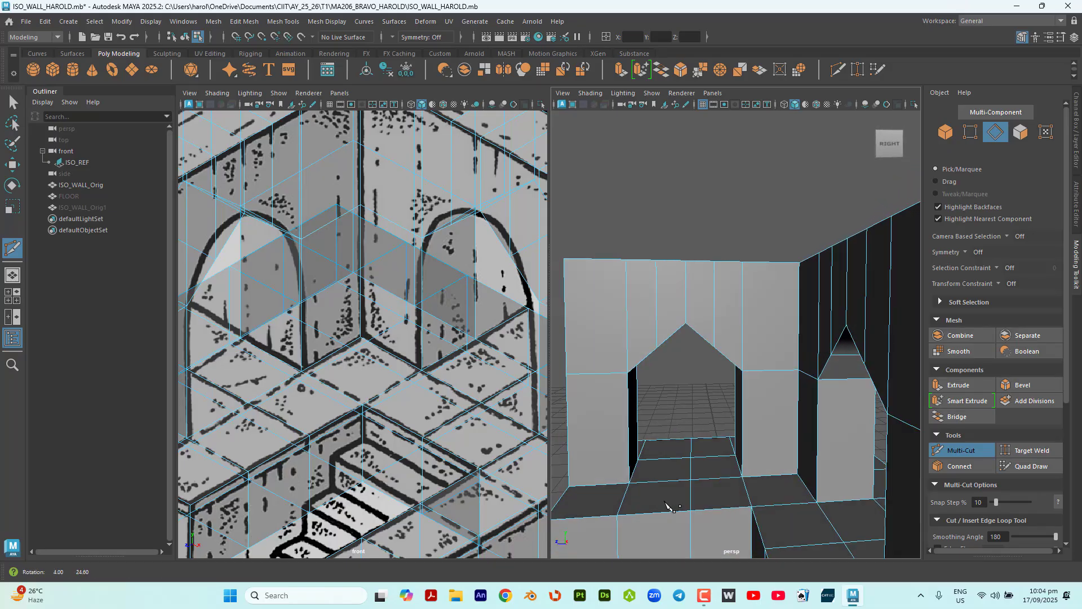
pyautogui.scroll(2, 688, 356)
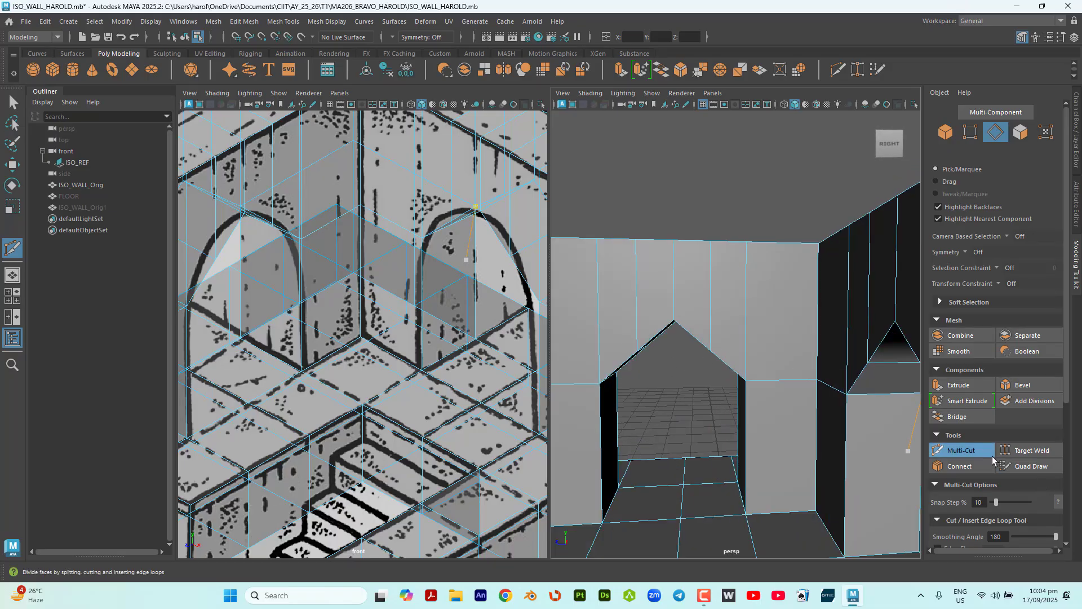
pyautogui.click(965, 451)
pyautogui.click(975, 467)
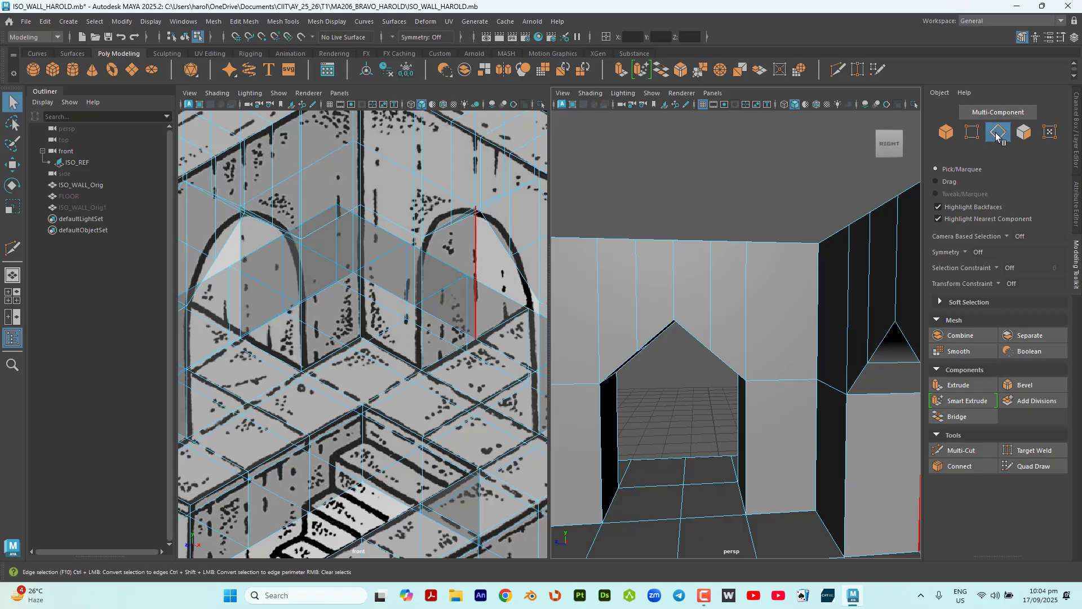
# Step: Raise the four mid-slope underside edges of both wall openings to Y 4.59, following the arches in the front-view reference
pyautogui.keyDown('alt'); pyautogui.moveTo(753, 369); pyautogui.dragTo(832, 314); pyautogui.keyUp('alt')
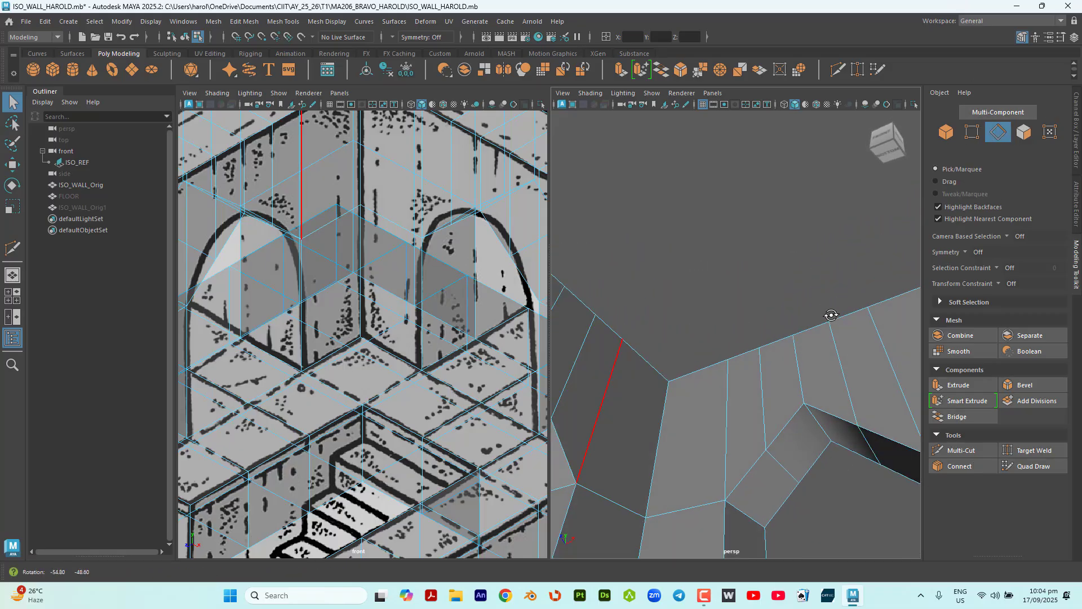
pyautogui.click(873, 452)
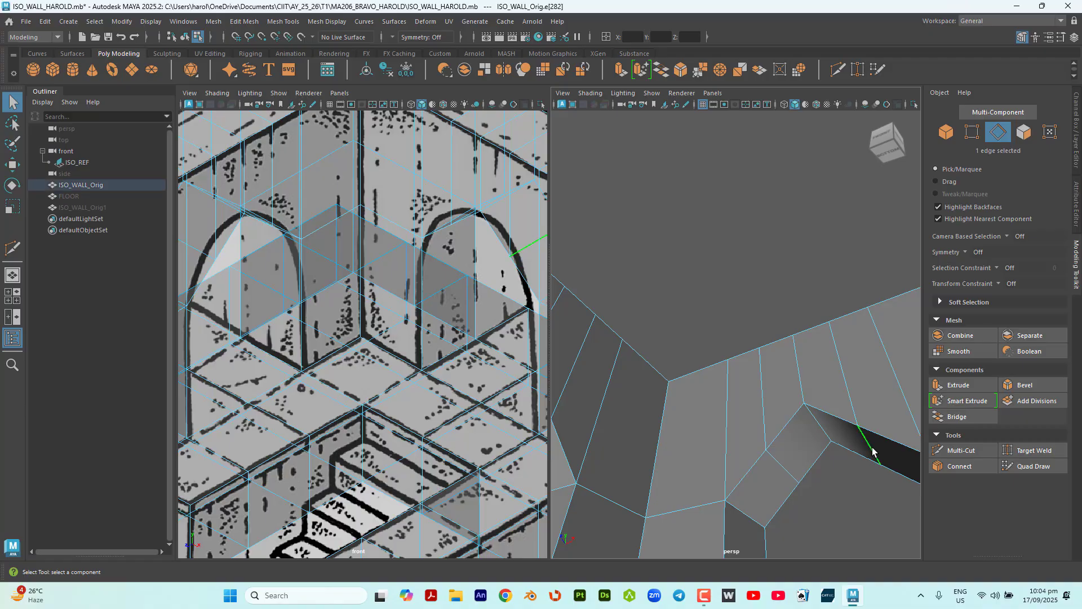
pyautogui.keyDown('shift'); pyautogui.click(782, 468); pyautogui.keyUp('shift')
pyautogui.scroll(1, 692, 400)
pyautogui.scroll(-1, 696, 395)
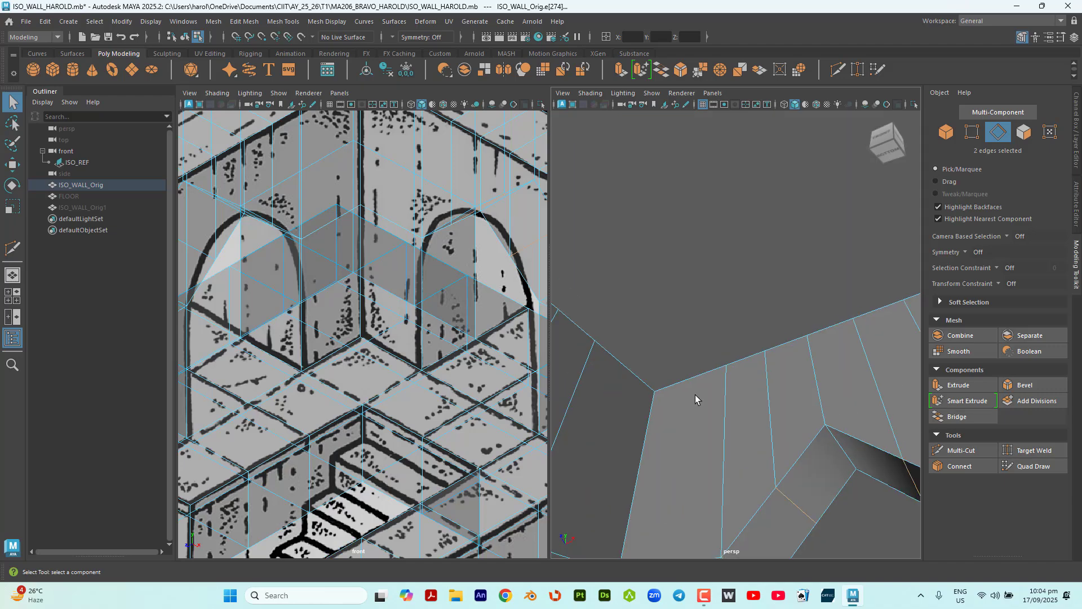
pyautogui.scroll(1, 695, 396)
pyautogui.keyDown('alt'); pyautogui.moveTo(696, 401); pyautogui.dragTo(673, 368); pyautogui.keyUp('alt')
pyautogui.scroll(-2, 692, 432)
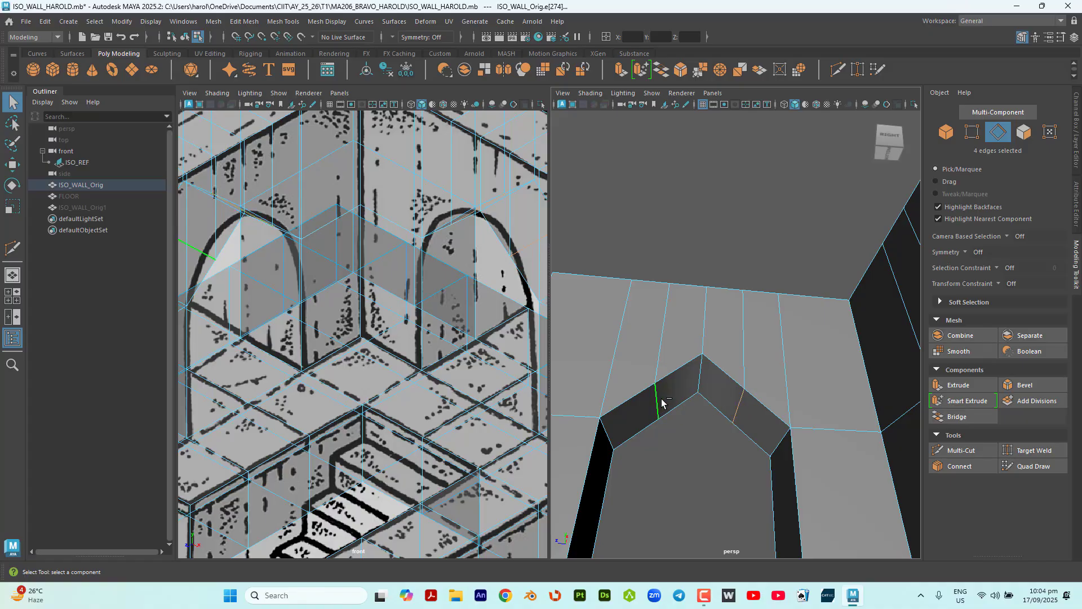
pyautogui.scroll(-4, 761, 431)
pyautogui.keyDown('alt'); pyautogui.moveTo(760, 411); pyautogui.dragTo(809, 435); pyautogui.keyUp('alt')
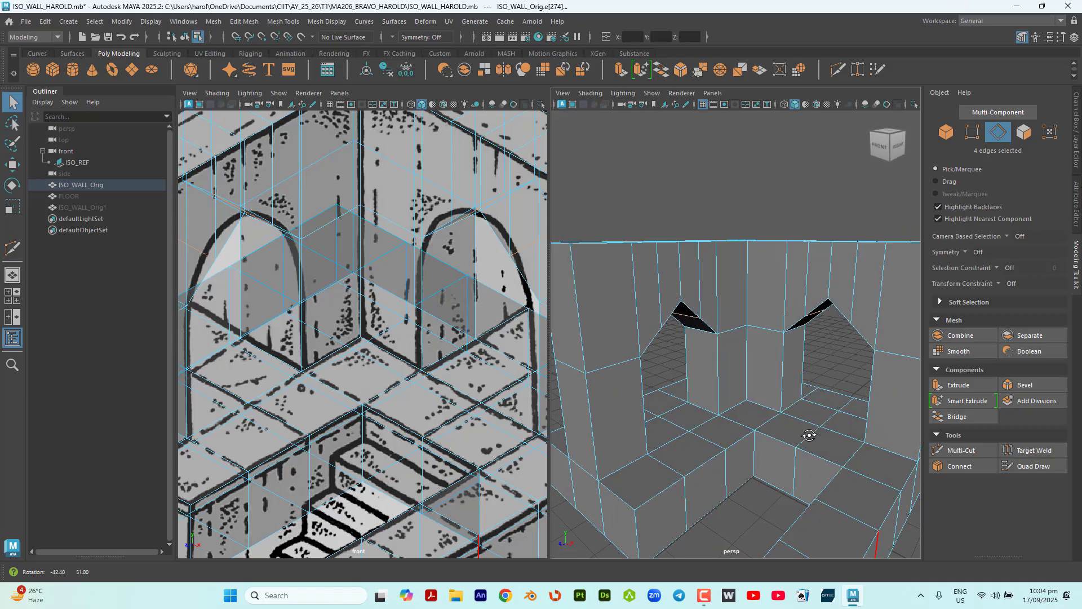
pyautogui.scroll(2, 817, 357)
pyautogui.keyDown('alt'); pyautogui.moveTo(817, 356); pyautogui.dragTo(800, 359); pyautogui.keyUp('alt')
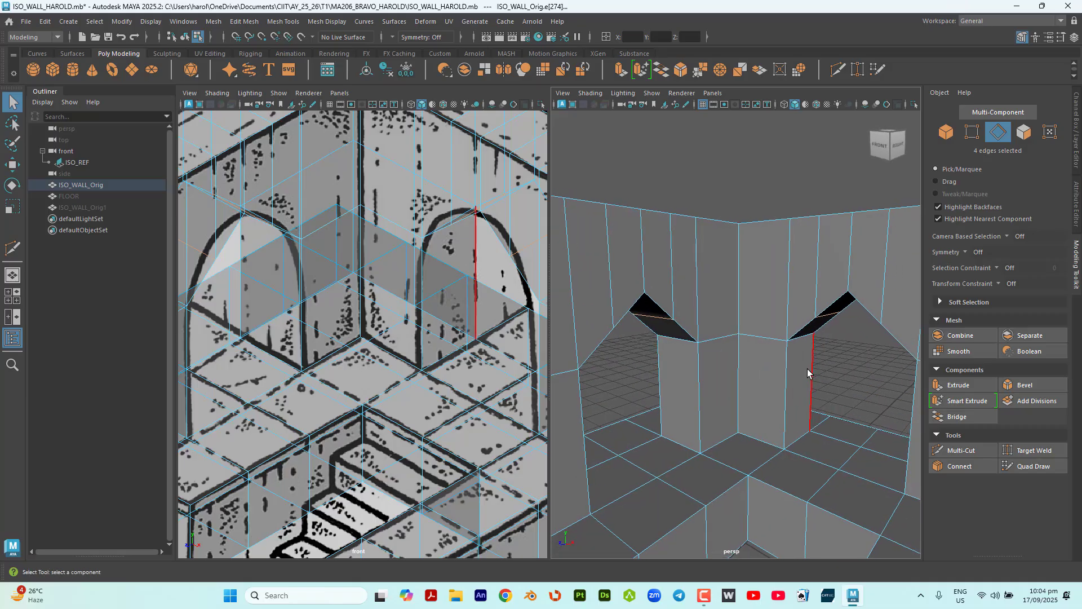
pyautogui.press('w')
pyautogui.press('a')
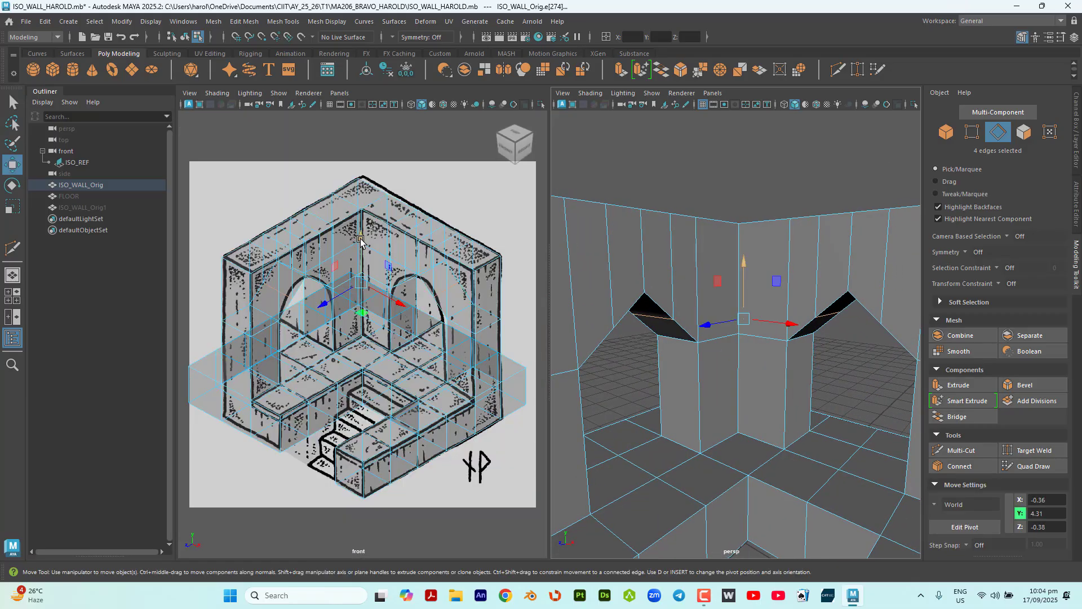
pyautogui.scroll(3, 361, 239)
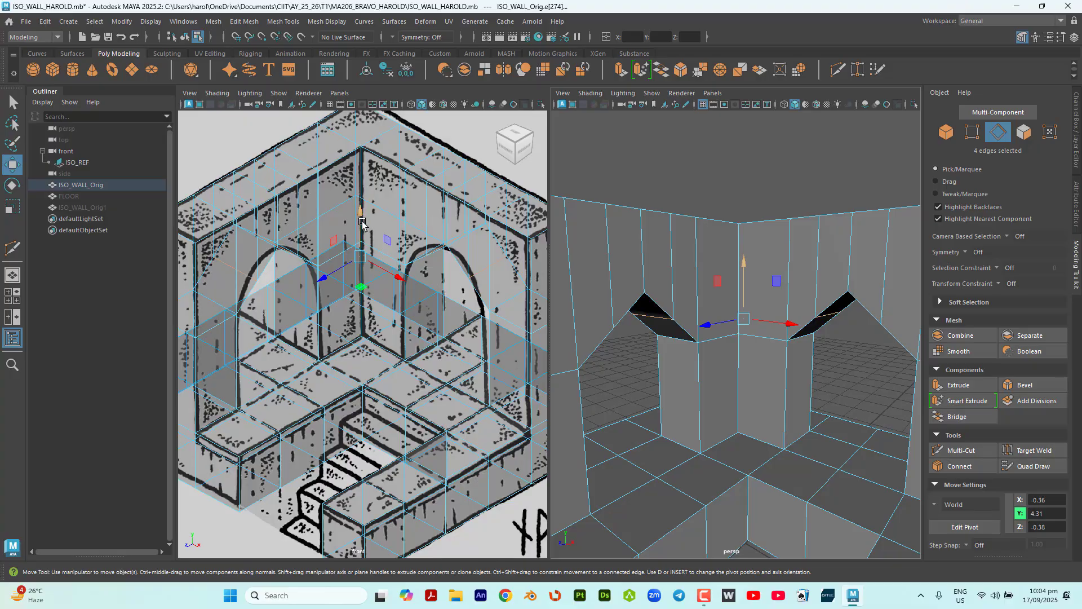
pyautogui.hotkey('ctrl', 'space')
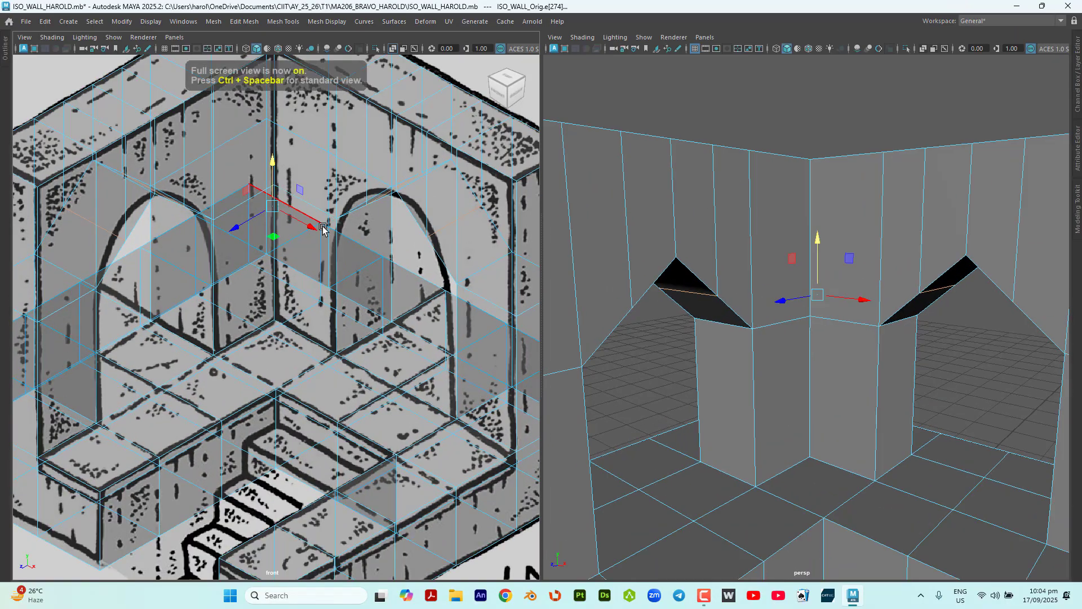
pyautogui.press('space')
pyautogui.scroll(-2, 534, 170)
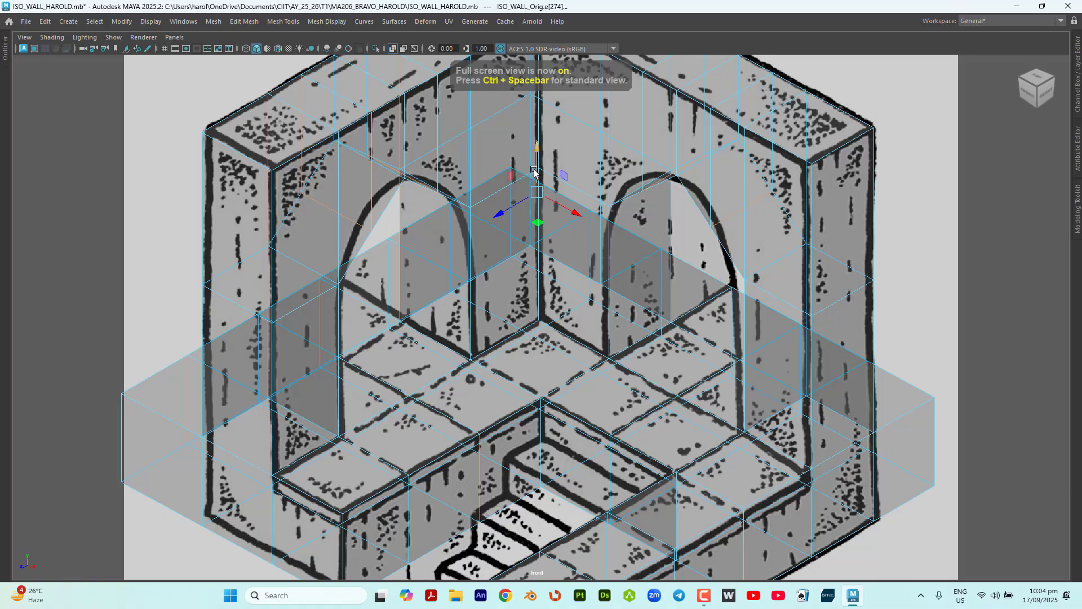
pyautogui.moveTo(536, 162); pyautogui.dragTo(548, 141)
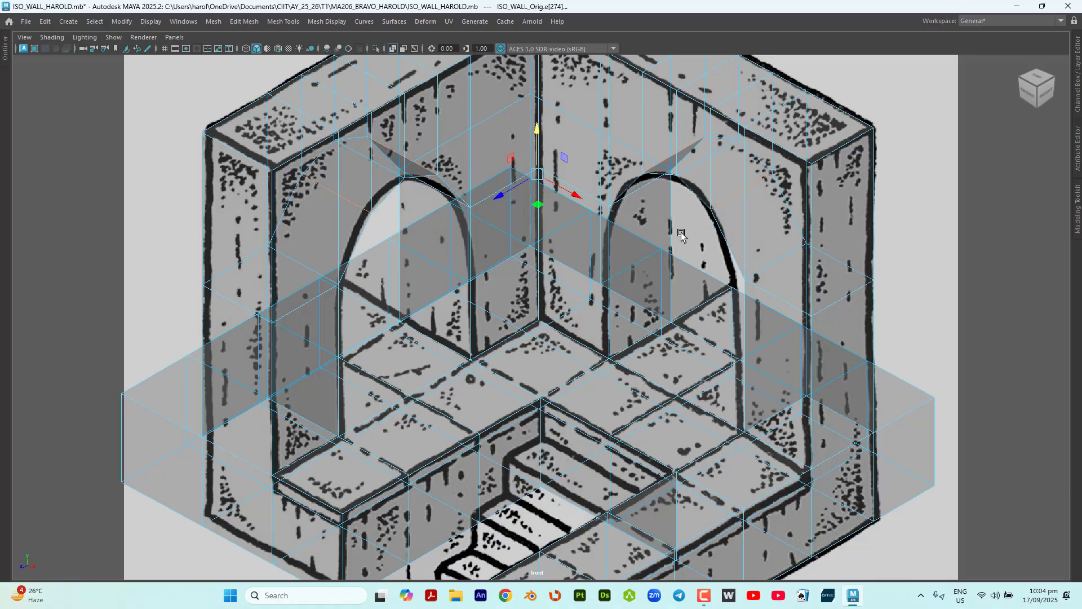
# Step: Examine the rounded arch openings in the perspective view and compare them with the front-view reference
pyautogui.press('space')
pyautogui.press('space')
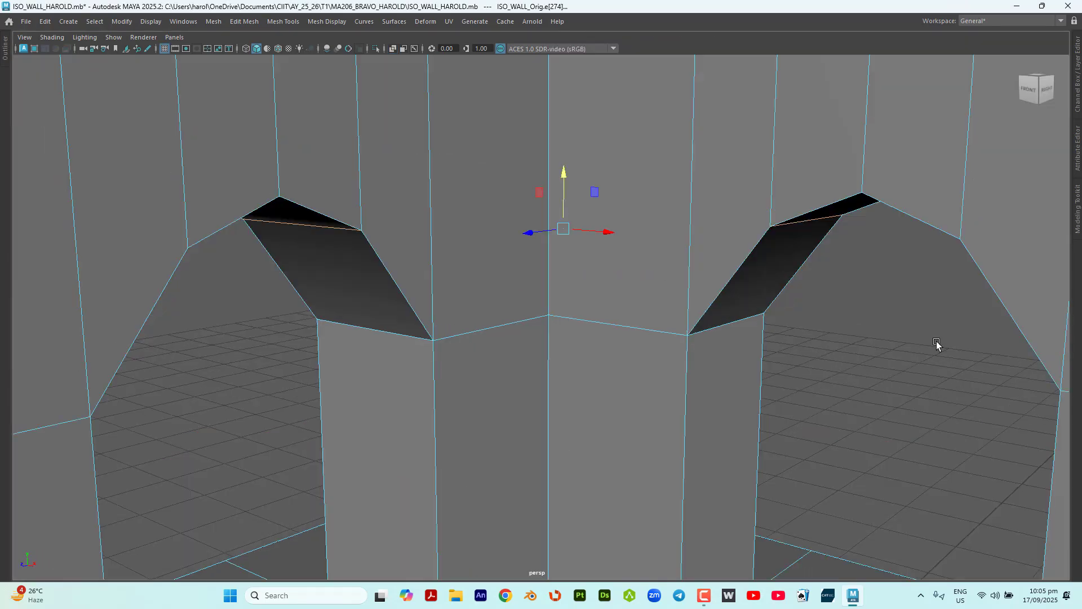
pyautogui.scroll(-6, 914, 350)
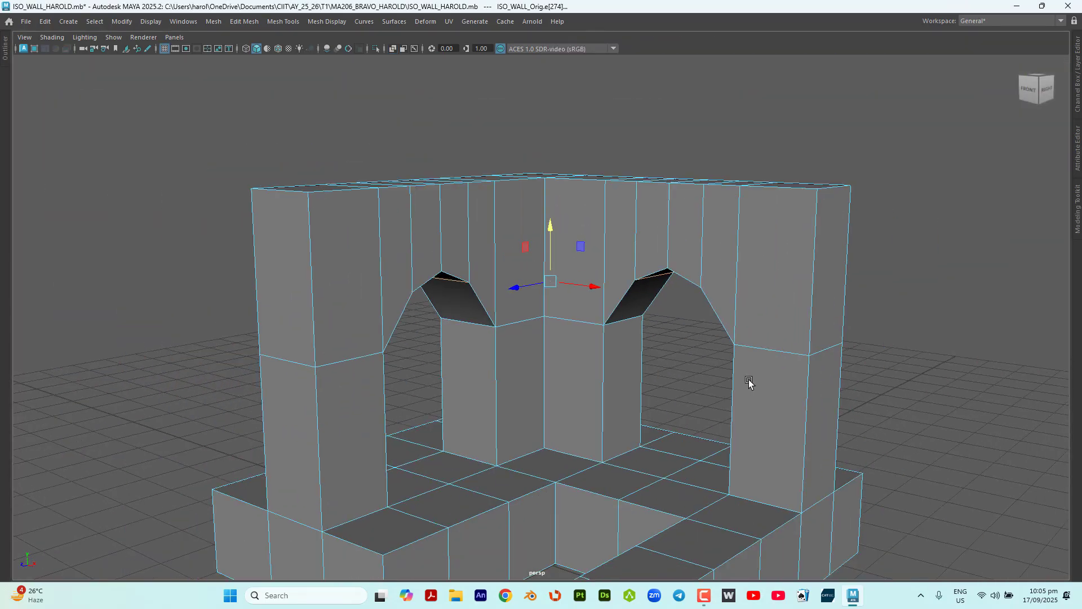
pyautogui.moveTo(697, 371)
pyautogui.keyDown('alt'); pyautogui.mouseDown()
pyautogui.moveTo(672, 366)
pyautogui.moveTo(696, 365)
pyautogui.moveTo(692, 373)
pyautogui.mouseUp(); pyautogui.keyUp('alt')
pyautogui.scroll(-2, 691, 372)
pyautogui.press('space')
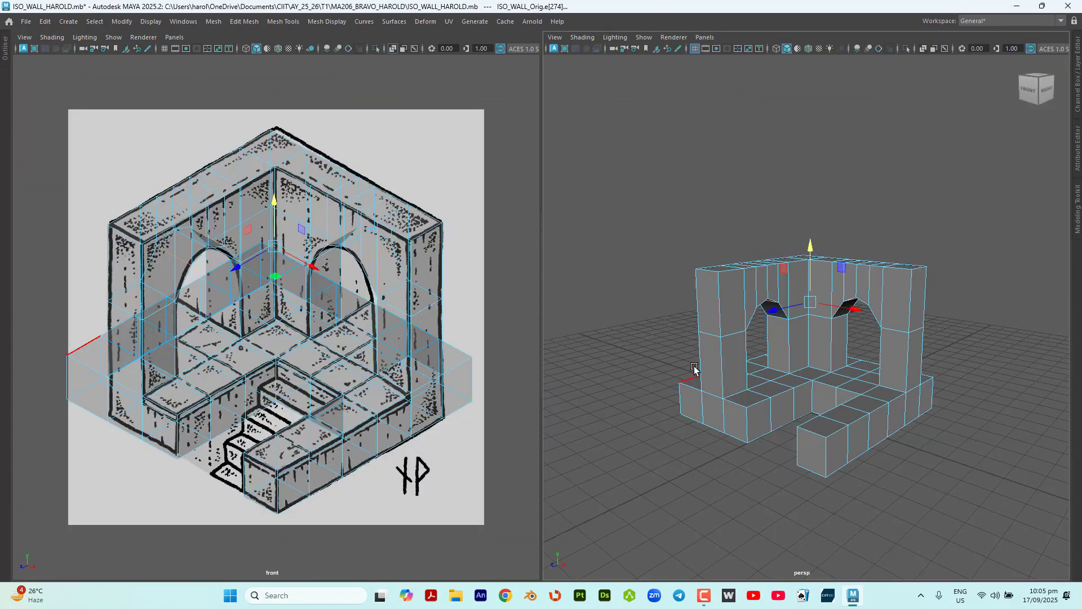
pyautogui.keyDown('alt'); pyautogui.moveTo(855, 339); pyautogui.dragTo(812, 347); pyautogui.keyUp('alt')
pyautogui.scroll(4, 812, 347)
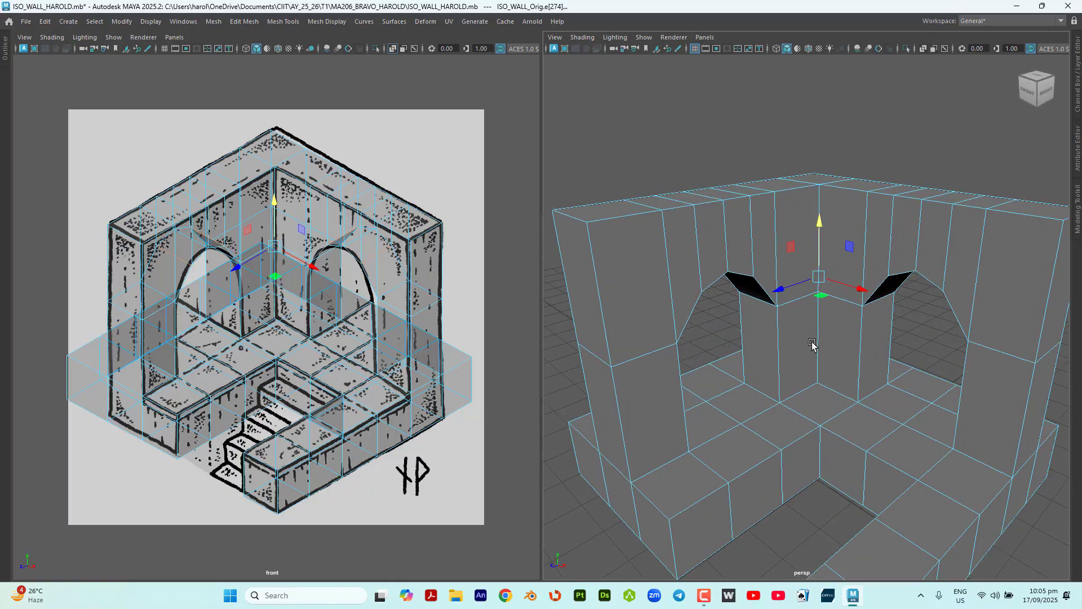
pyautogui.scroll(-5, 822, 352)
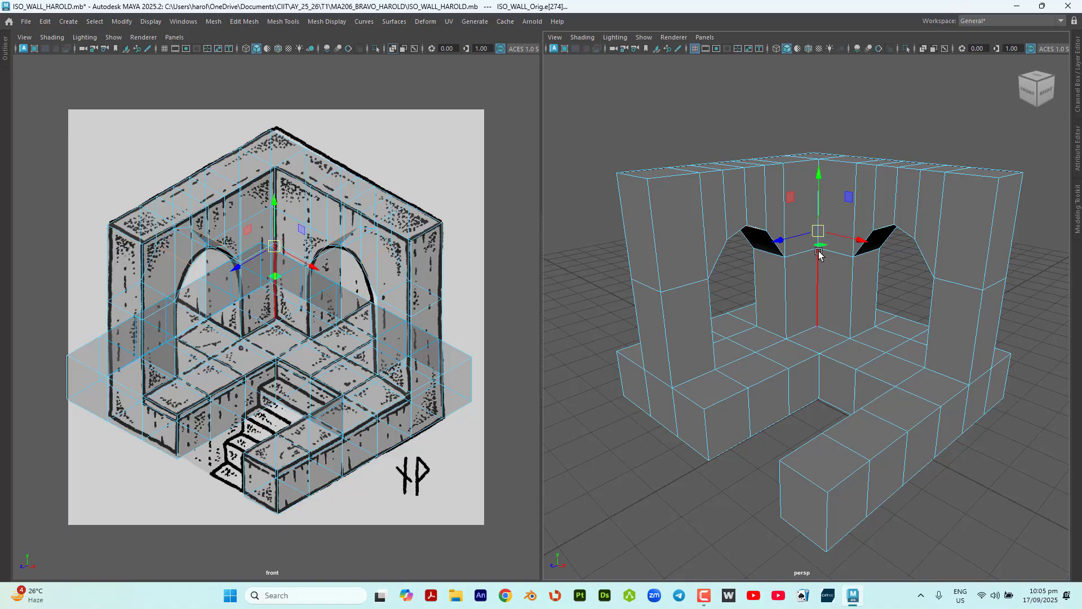
# Step: Restore the standard interface layout, return the wall mesh to object selection and save the scene
pyautogui.hotkey('ctrl', 'space')
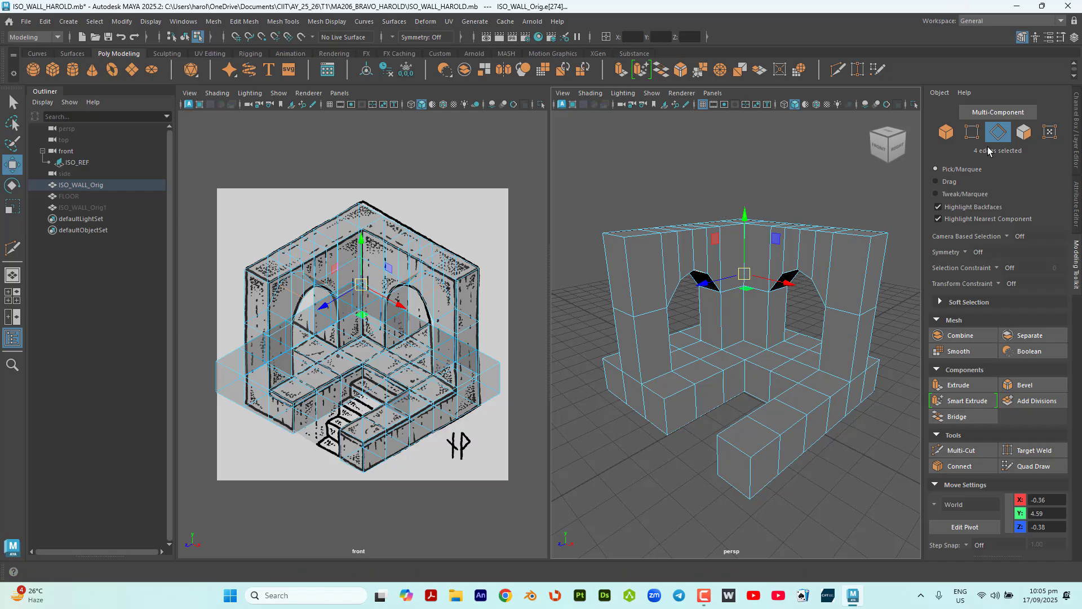
pyautogui.press('F8')
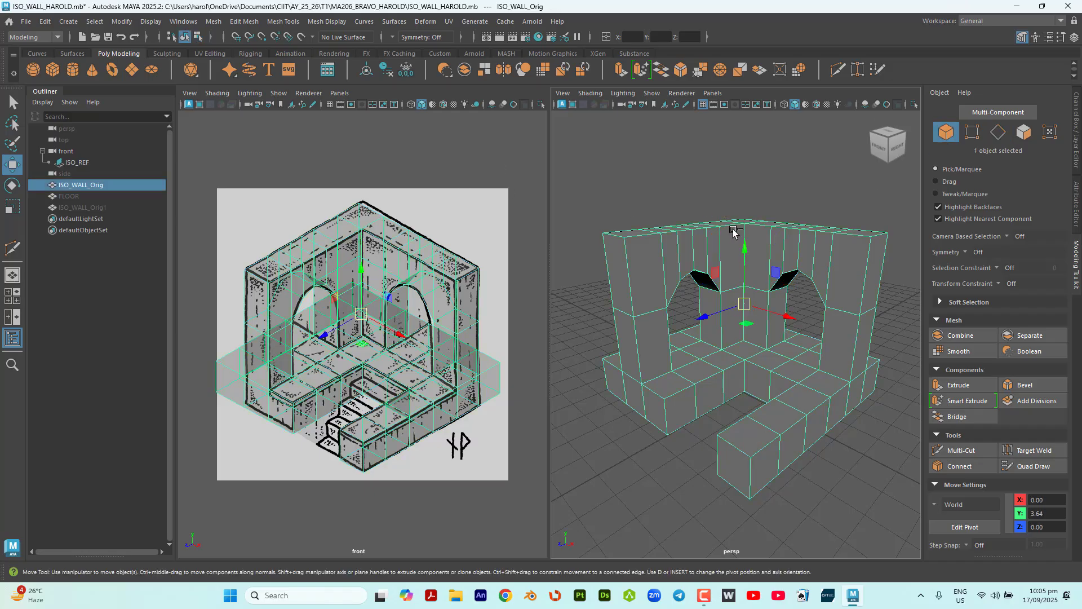
pyautogui.hotkey('ctrl', 's')
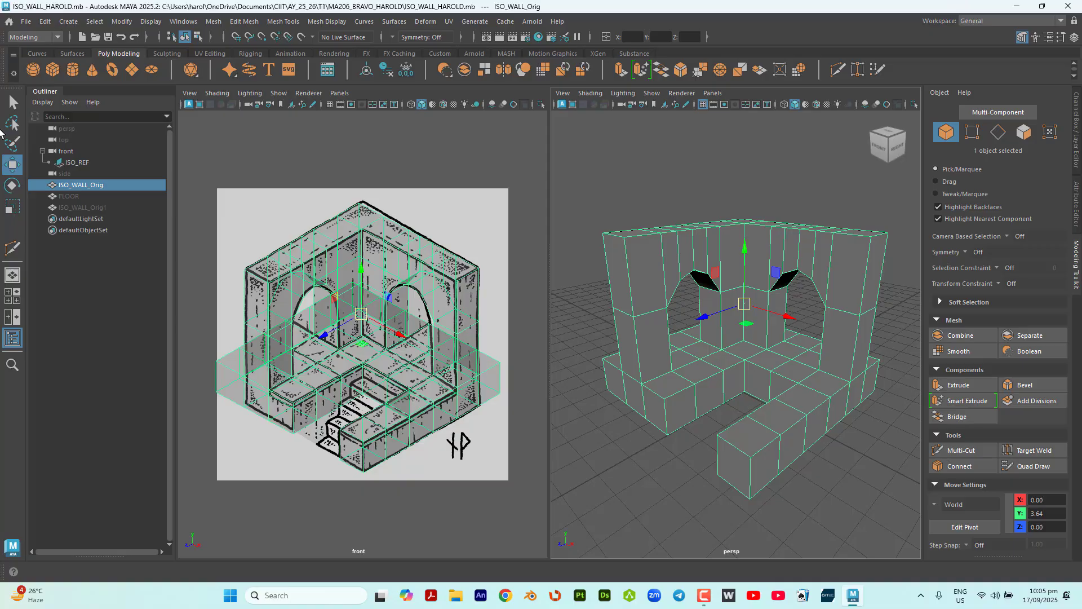
# Step: Unhide the FLOOR and ISO_WALL_Orig1 backup meshes and frame them in the perspective view
pyautogui.click(121, 196)
pyautogui.keyDown('ctrl'); pyautogui.click(120, 207); pyautogui.keyUp('ctrl')
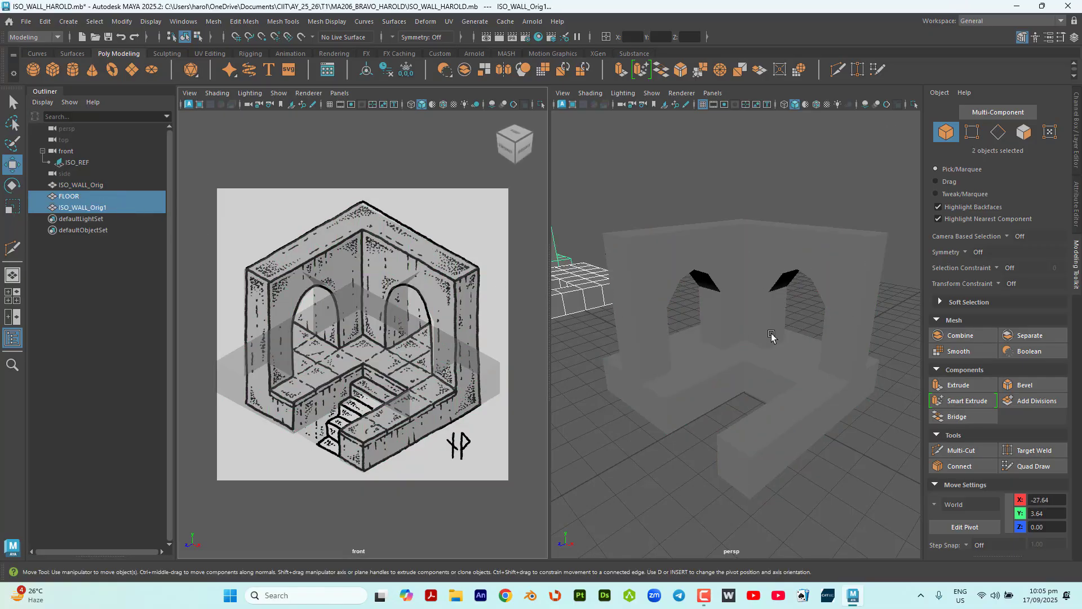
pyautogui.press('f')
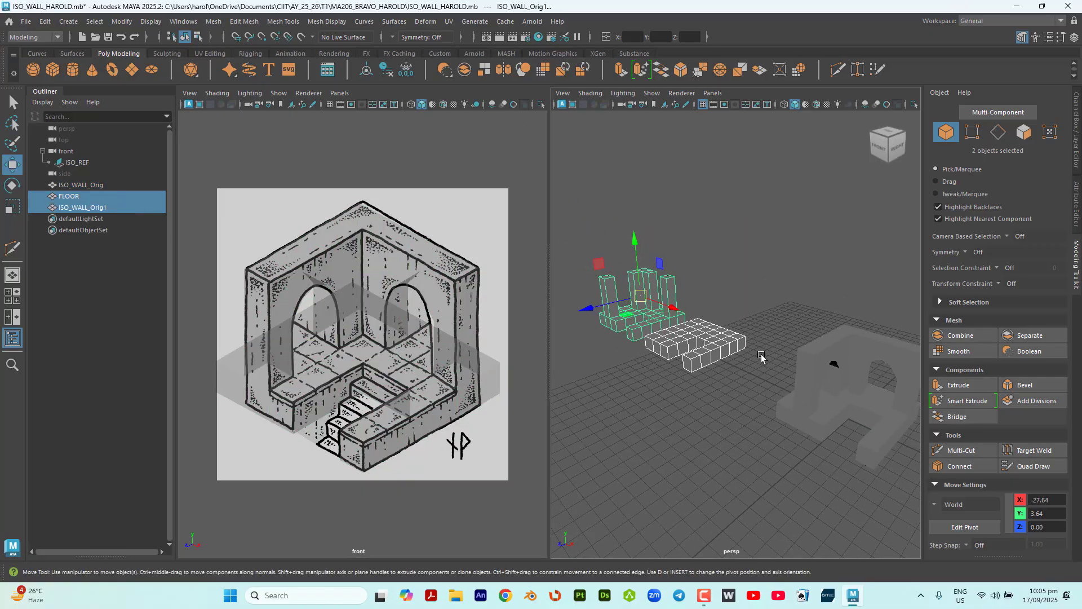
# Step: Duplicate ISO_WALL_Orig and place the copy at X -36.20, beyond the other backup meshes
pyautogui.click(861, 337)
pyautogui.press('f')
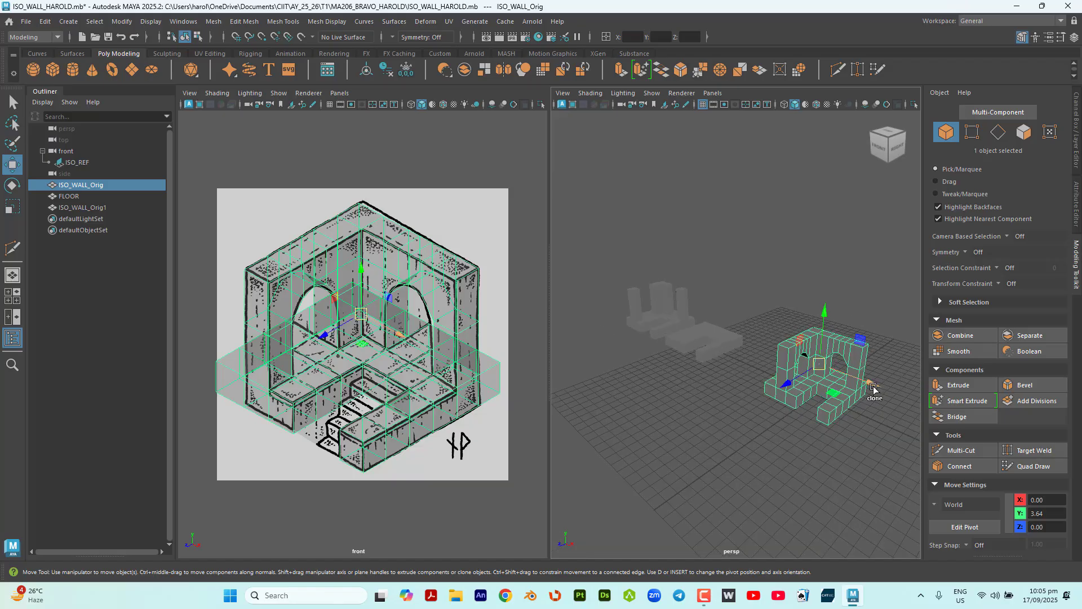
pyautogui.keyDown('shift'); pyautogui.moveTo(874, 385); pyautogui.dragTo(642, 318); pyautogui.keyUp('shift')
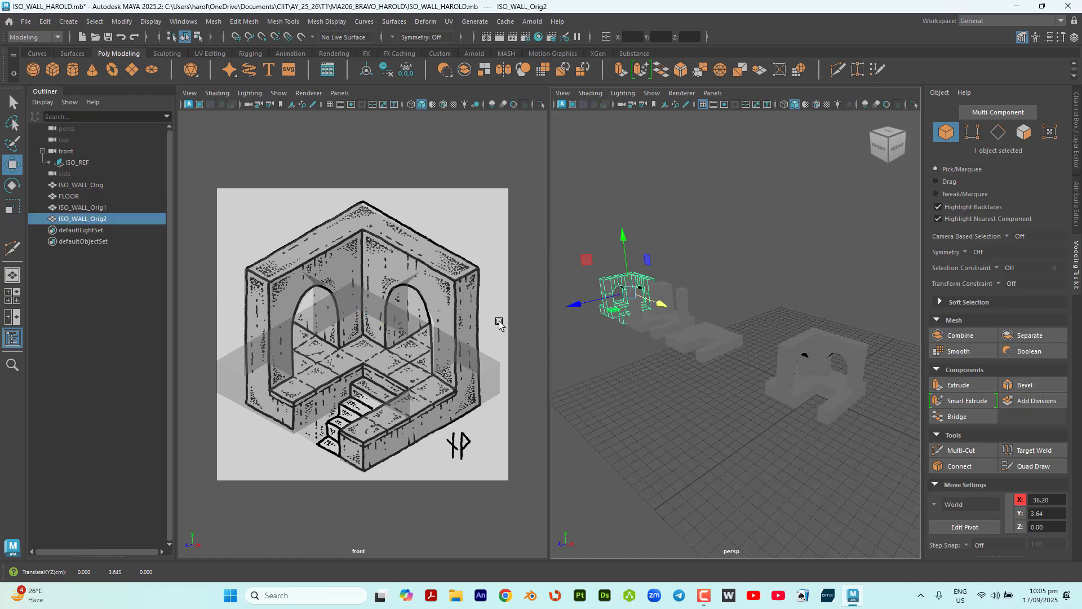
# Step: Rename the ISO_WALL_Orig1 backup mesh as ISO_WALL_PILLARs
pyautogui.click(102, 206)
pyautogui.doubleClick(102, 207)
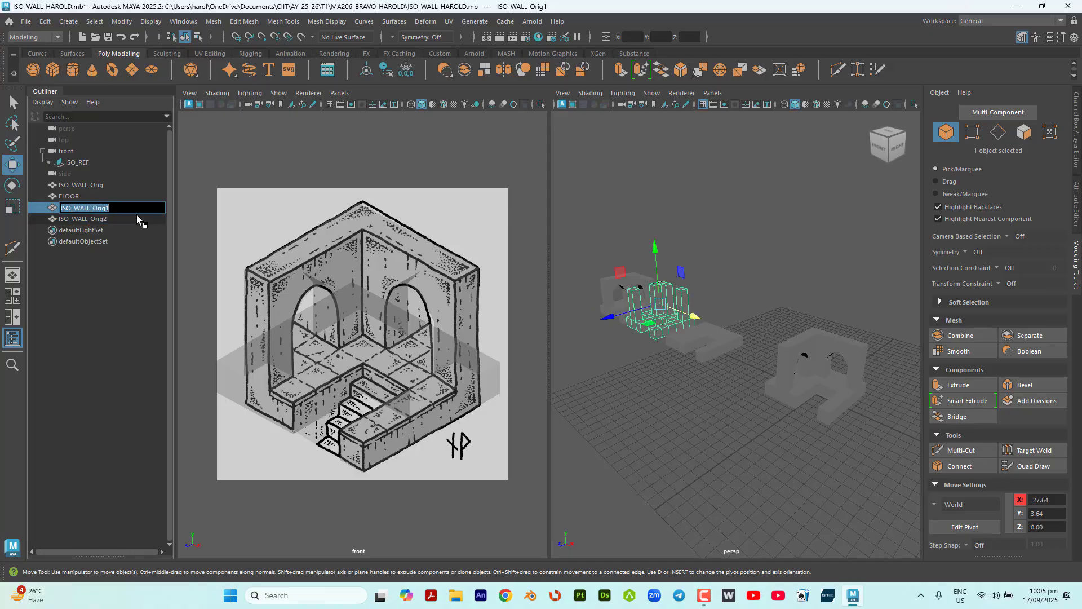
pyautogui.press('End')
pyautogui.hotkey('shift', 'Left')
pyautogui.hotkey('shift', 'Left')
pyautogui.hotkey('shift', 'Left')
pyautogui.hotkey('shift', 'Left')
pyautogui.hotkey('shift', 'Left')
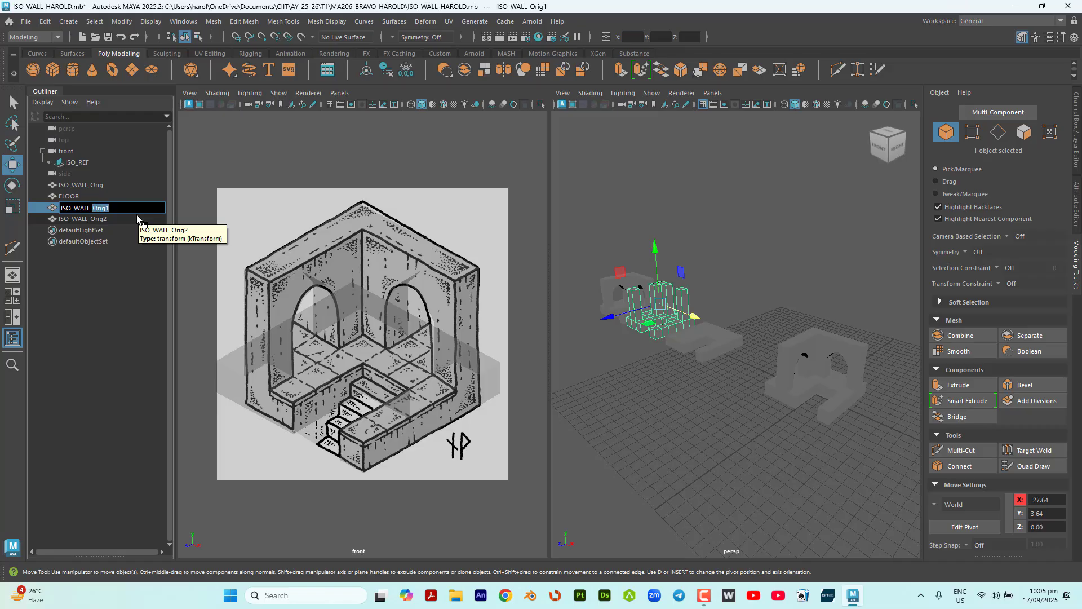
pyautogui.write('PILLARs')
pyautogui.press('Return')
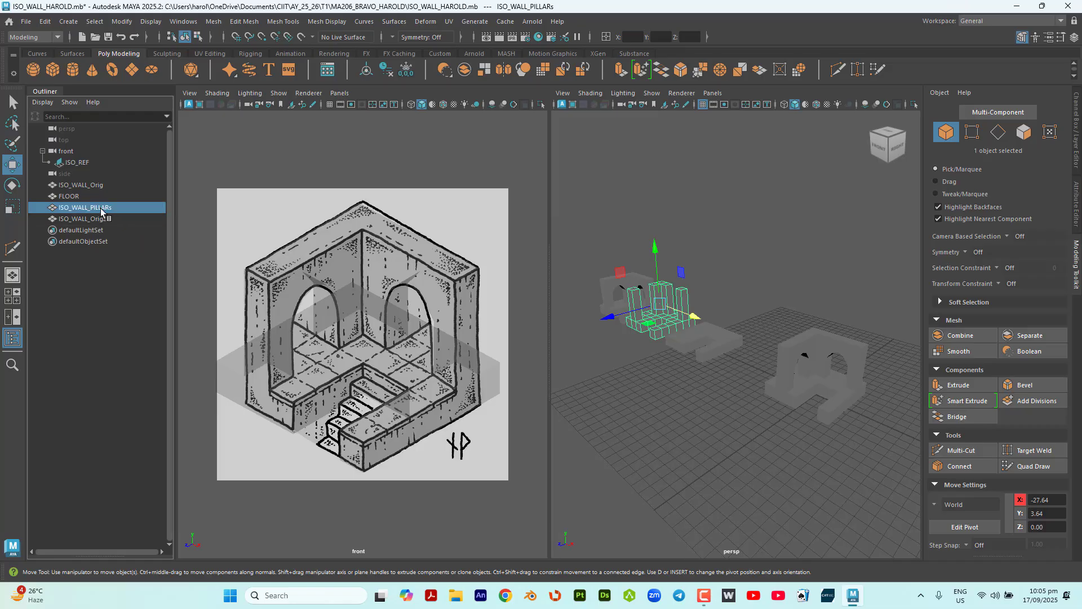
# Step: Rename the new arched-wall duplicate as ISO_WALL_ARCHs and save the scene
pyautogui.click(82, 218)
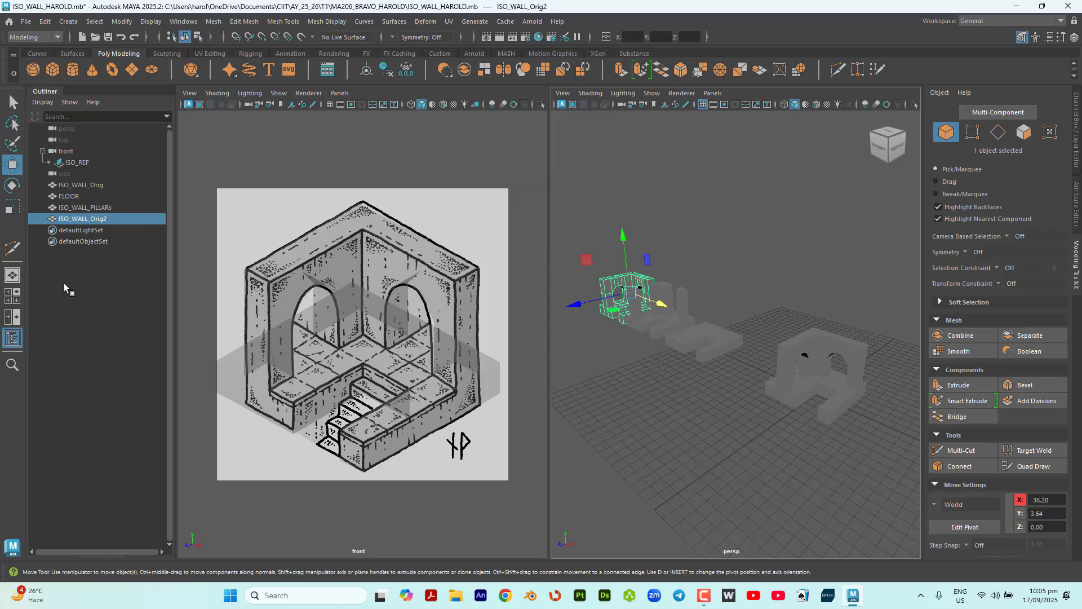
pyautogui.doubleClick(101, 221)
pyautogui.press('Right')
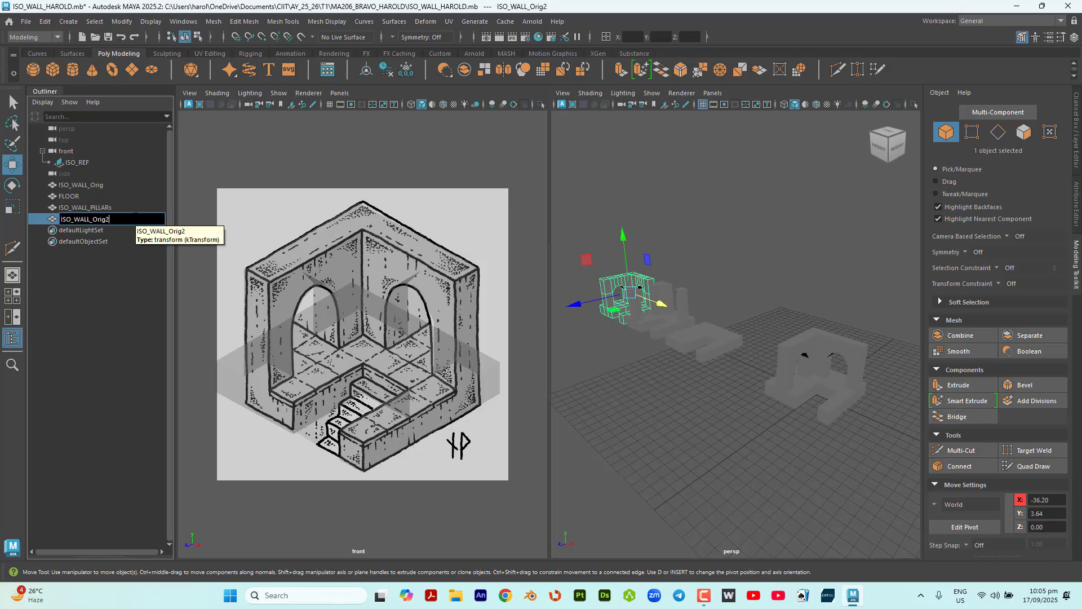
pyautogui.write('ARCHs')
pyautogui.press('Return')
pyautogui.hotkey('ctrl', 's')
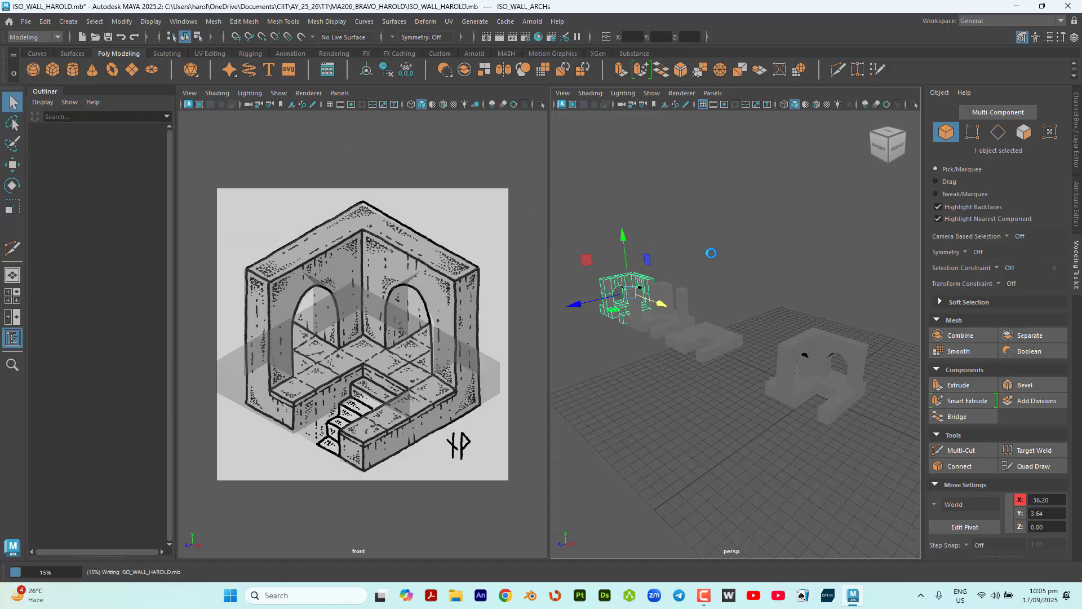
# Step: Hide the FLOOR, ISO_WALL_PILLARs and ISO_WALL_ARCHs backup meshes together and save the scene
pyautogui.click(723, 244)
pyautogui.moveTo(725, 241); pyautogui.dragTo(564, 413)
pyautogui.press('w')
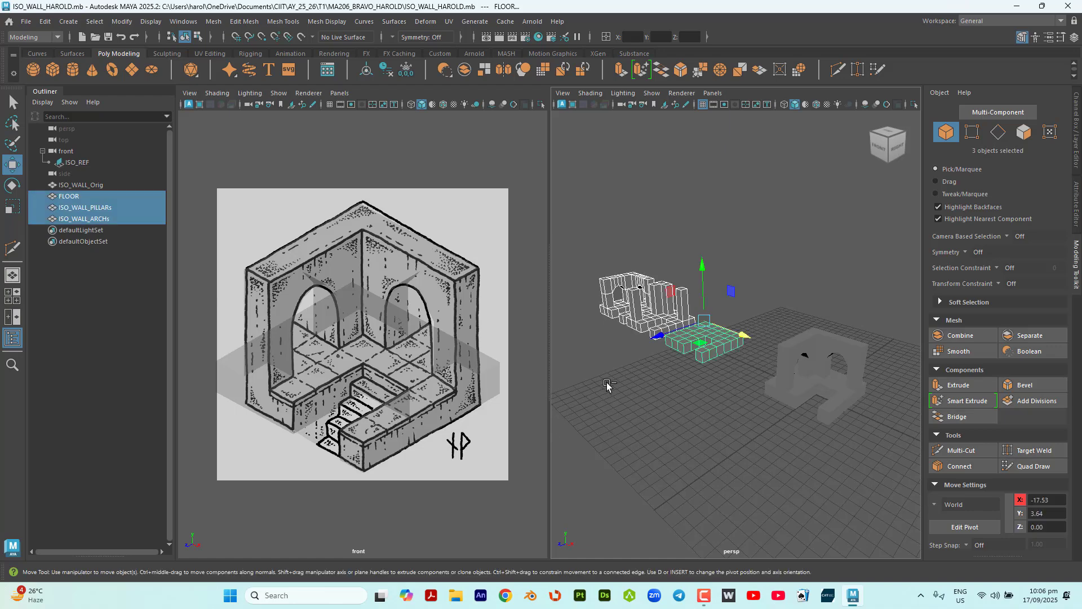
pyautogui.hotkey('ctrl', 'h')
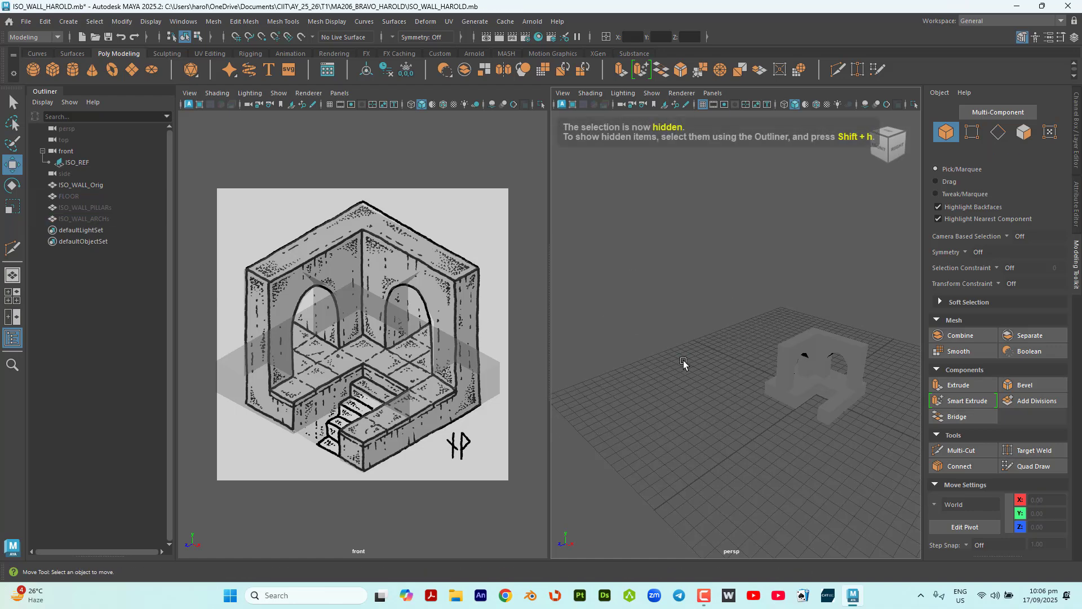
pyautogui.hotkey('ctrl', 's')
# Step: Select the ISO_WALL_Orig mesh and save the scene as a new version named ISO_WALL_Archs.mb in the same folder
pyautogui.click(848, 361)
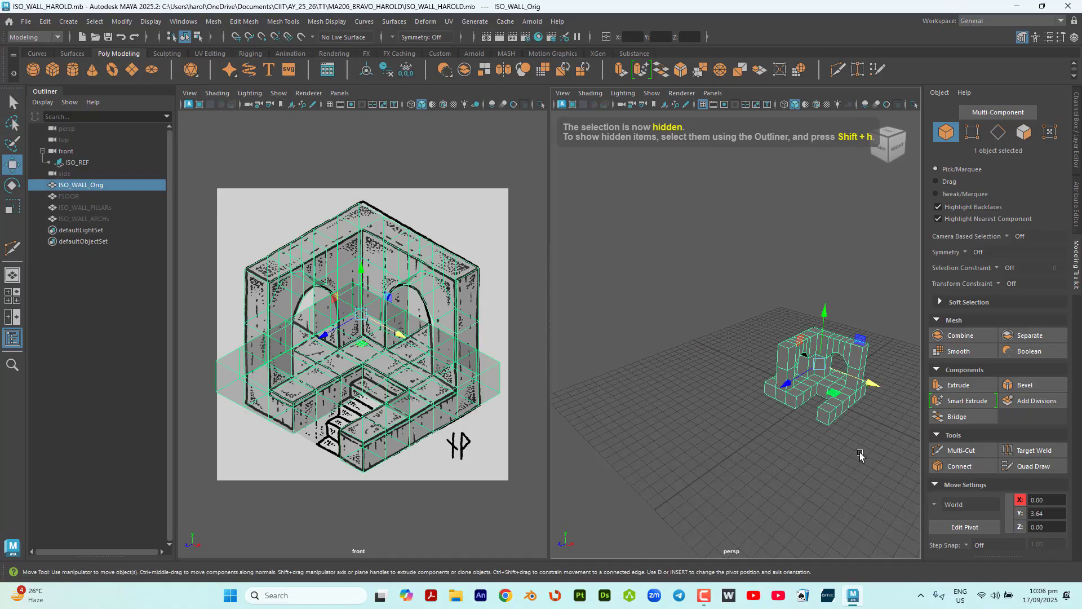
pyautogui.click(26, 23)
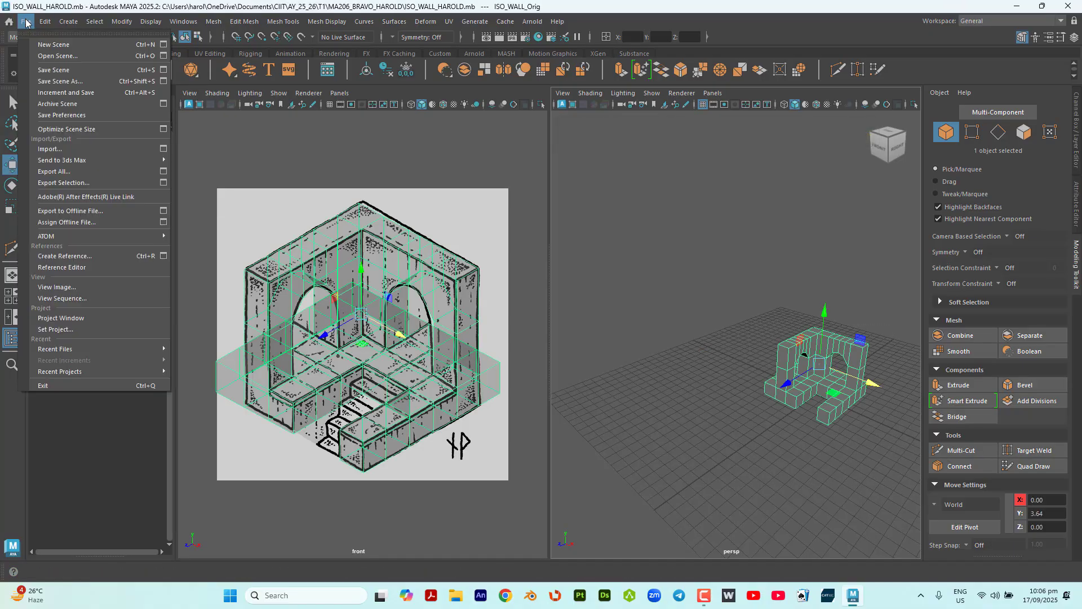
pyautogui.click(59, 81)
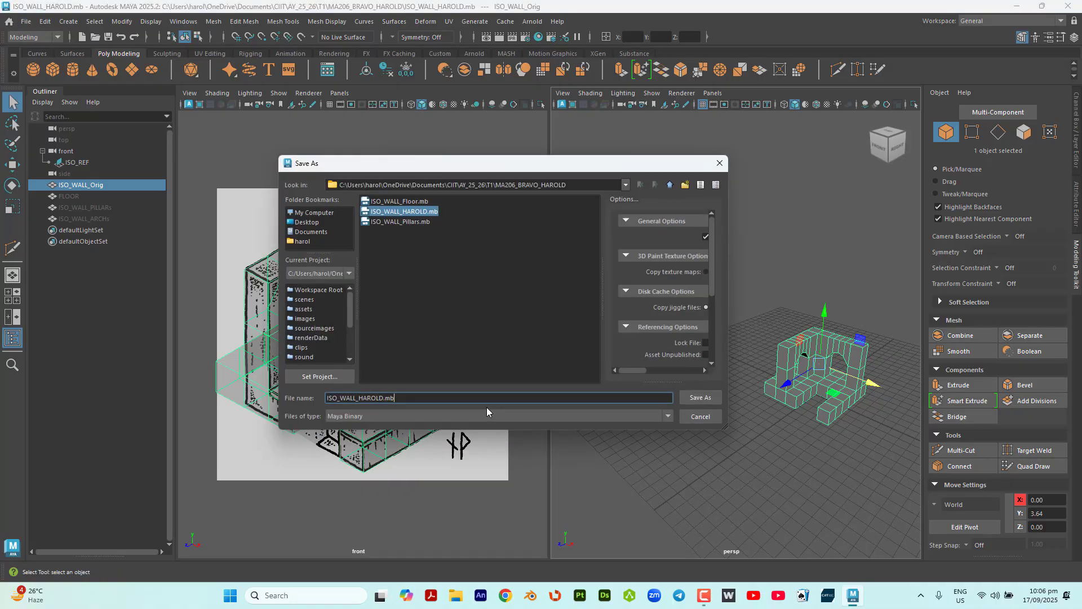
pyautogui.click(397, 223)
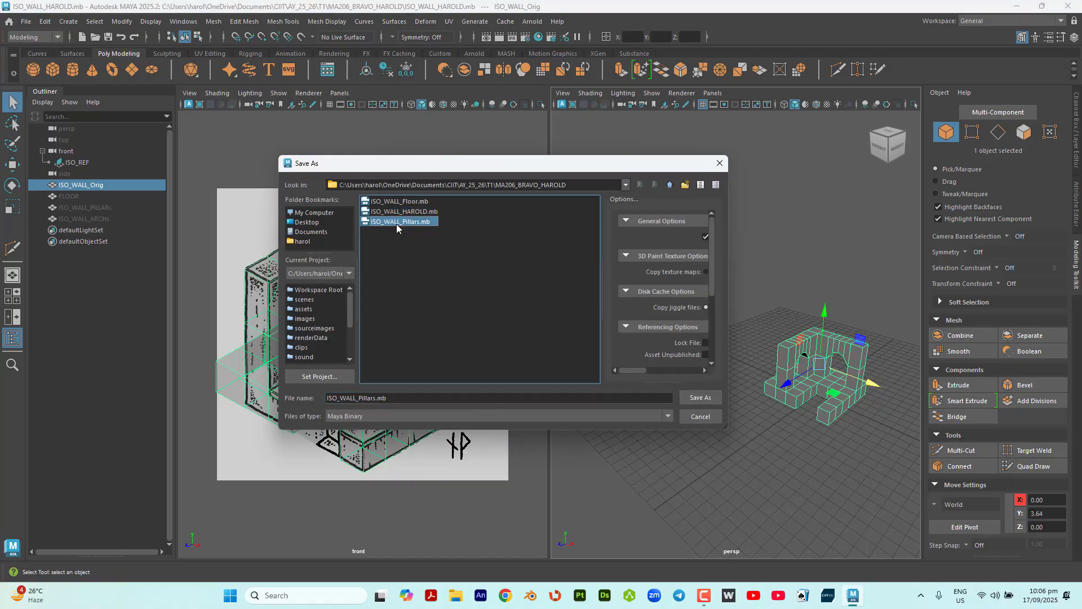
pyautogui.click(442, 400)
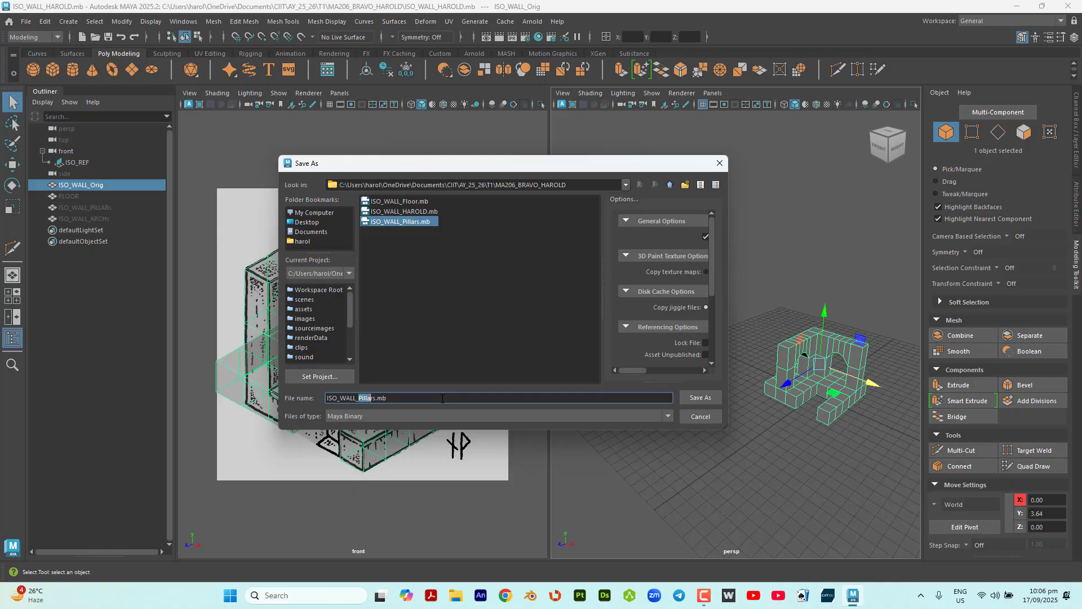
pyautogui.write('Arch')
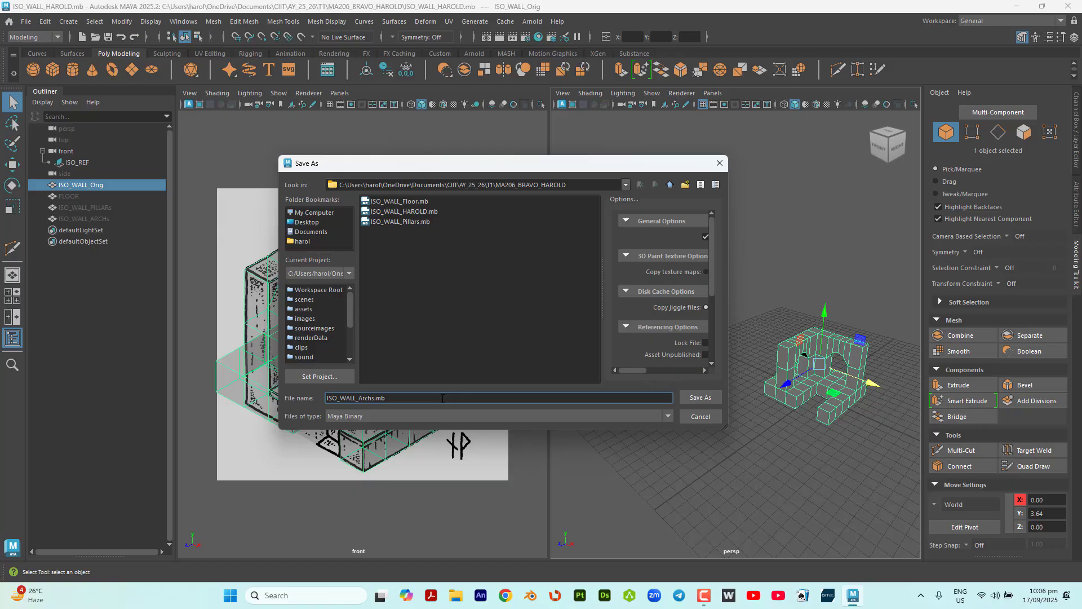
pyautogui.press('Return')
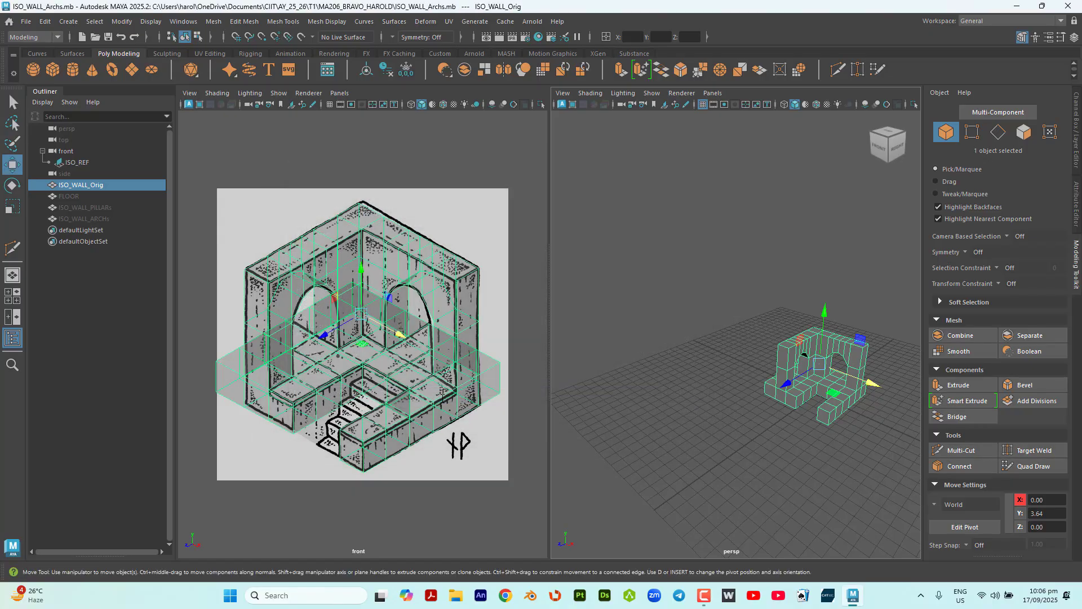
# Step: Save the scene back under the main ISO_WALL working file that carries the author's name, replacing the existing file
pyautogui.click(26, 22)
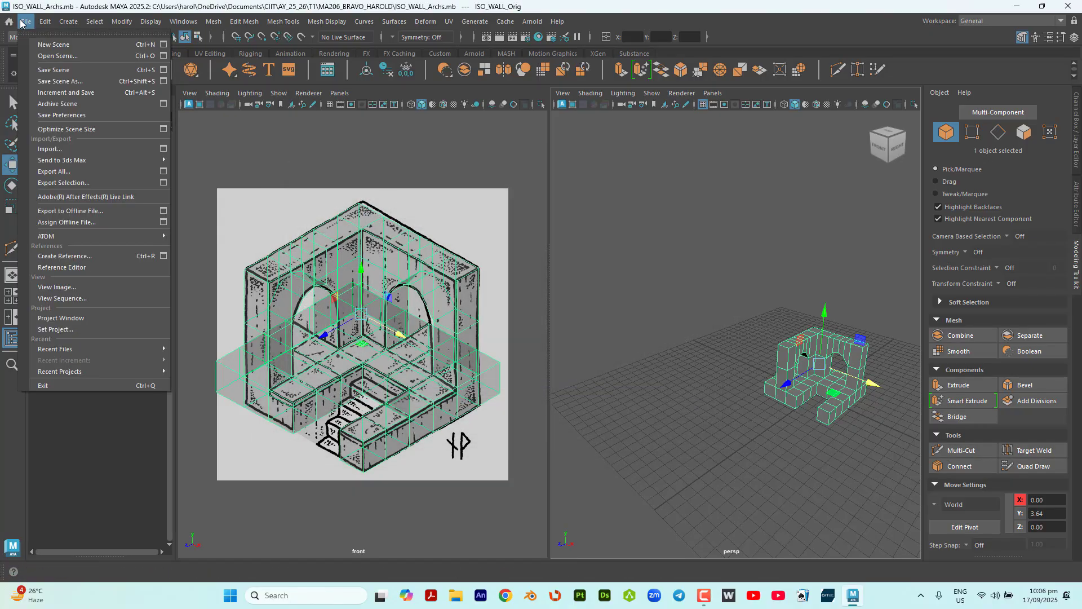
pyautogui.click(90, 80)
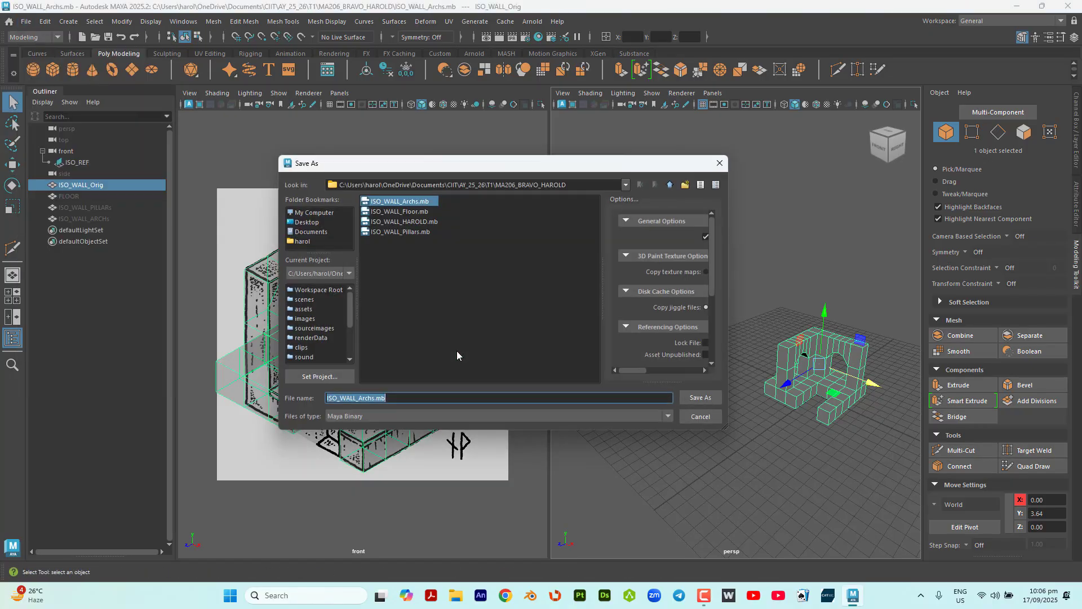
pyautogui.click(421, 222)
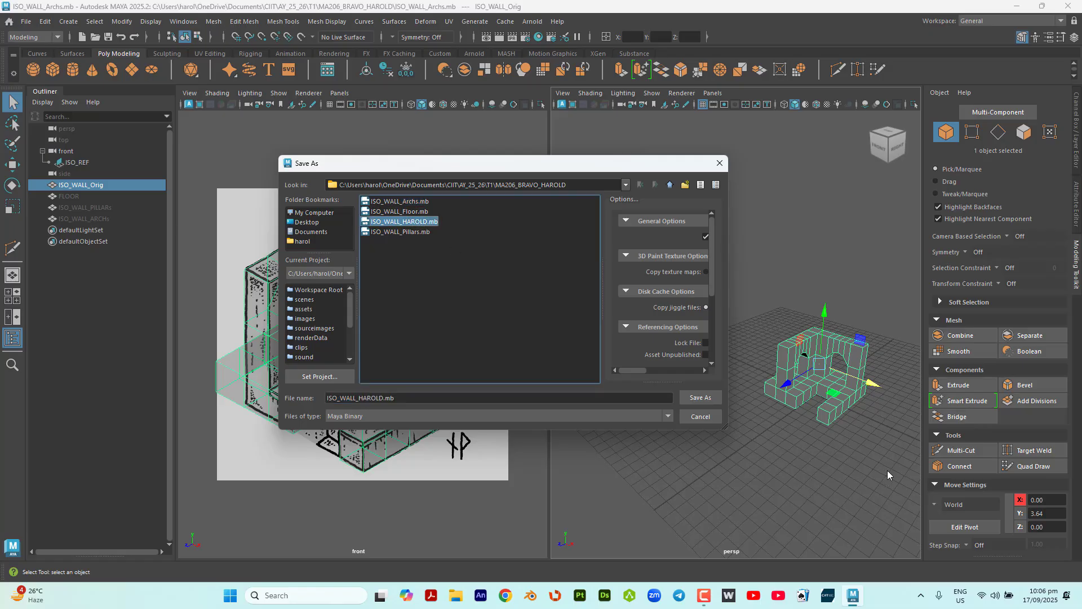
pyautogui.click(721, 396)
pyautogui.click(493, 307)
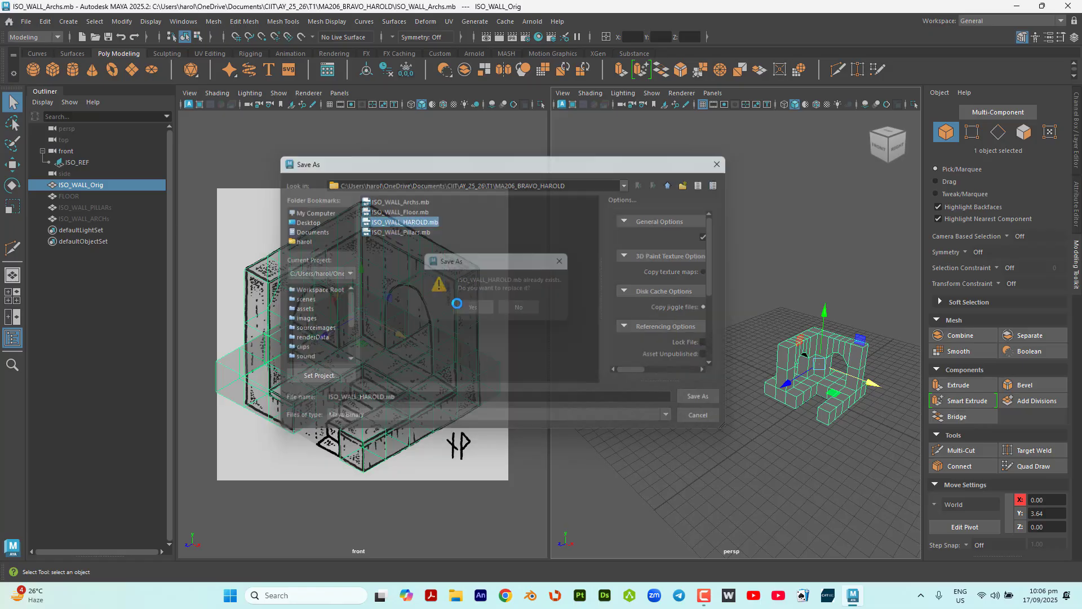
# Step: Frame the ISO_WALL_Orig mesh in the perspective view and examine it from a higher angle
pyautogui.press('f')
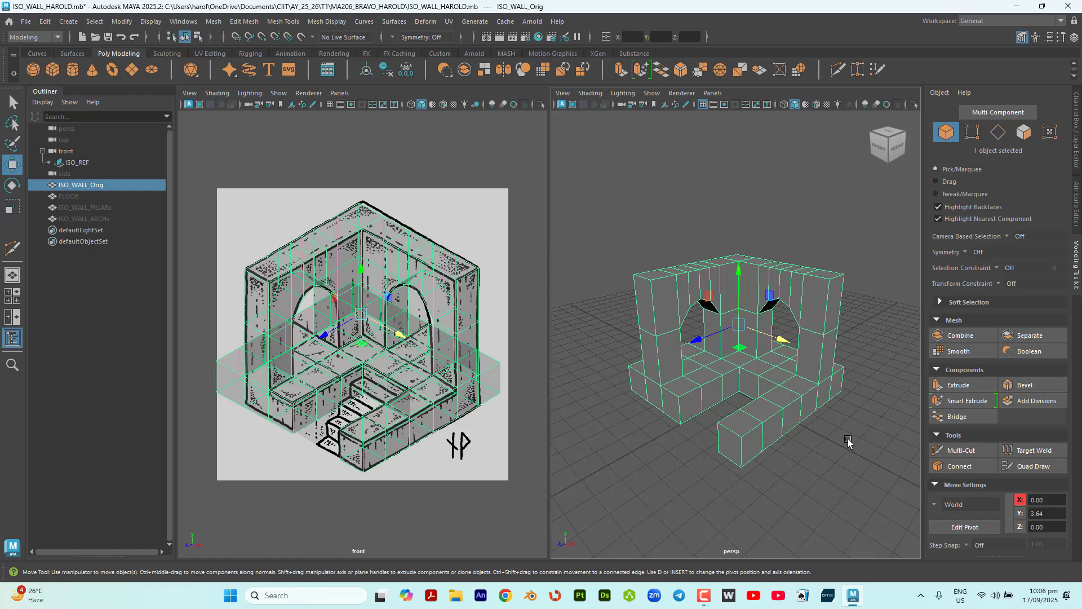
pyautogui.press('alt')
pyautogui.scroll(2, 846, 437)
pyautogui.scroll(3, 834, 438)
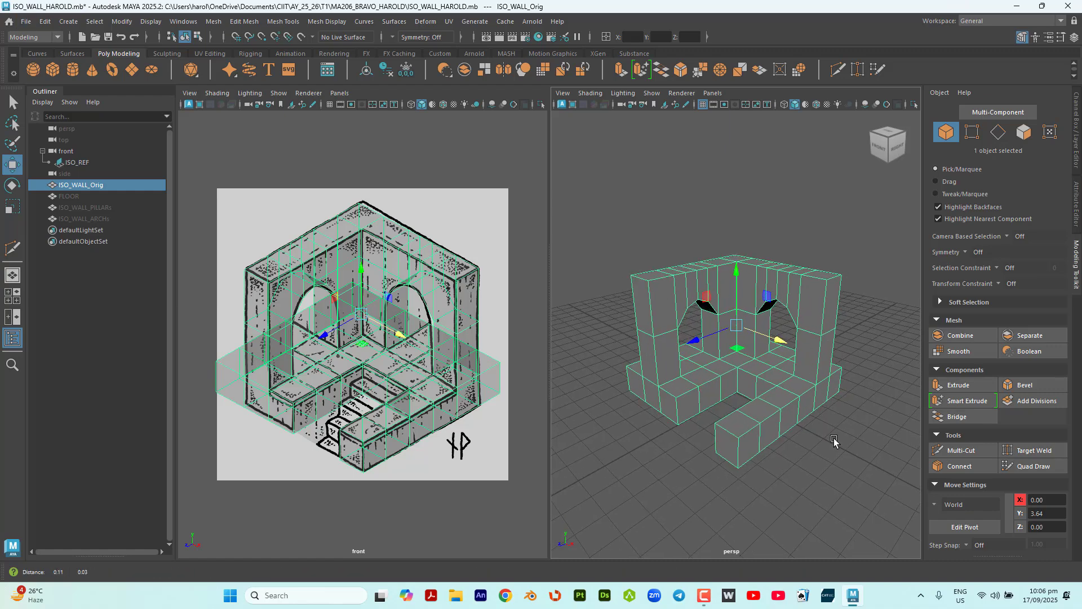
pyautogui.keyDown('alt'); pyautogui.moveTo(842, 435); pyautogui.dragTo(837, 449); pyautogui.keyUp('alt')
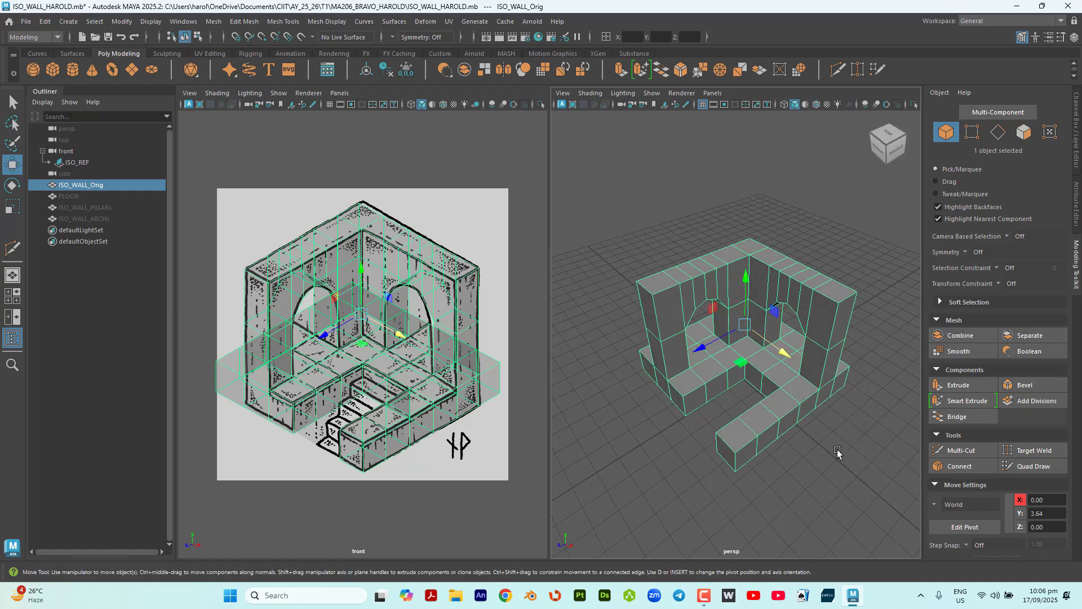